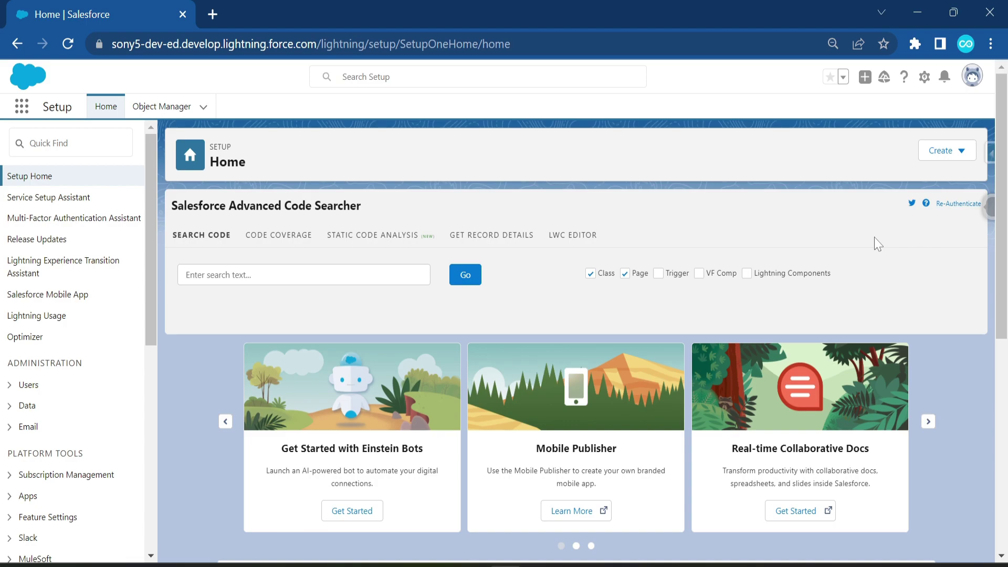
Step: From the gear icon on Setup Home, show the Setup, Service Setup and Developer Console menu
{"action": "left_click", "coordinate": [924, 76]}
Step: Open Setup in a new tab and go to Permission Sets with a 'permis' Quick Find search
{"action": "left_click", "coordinate": [896, 112]}
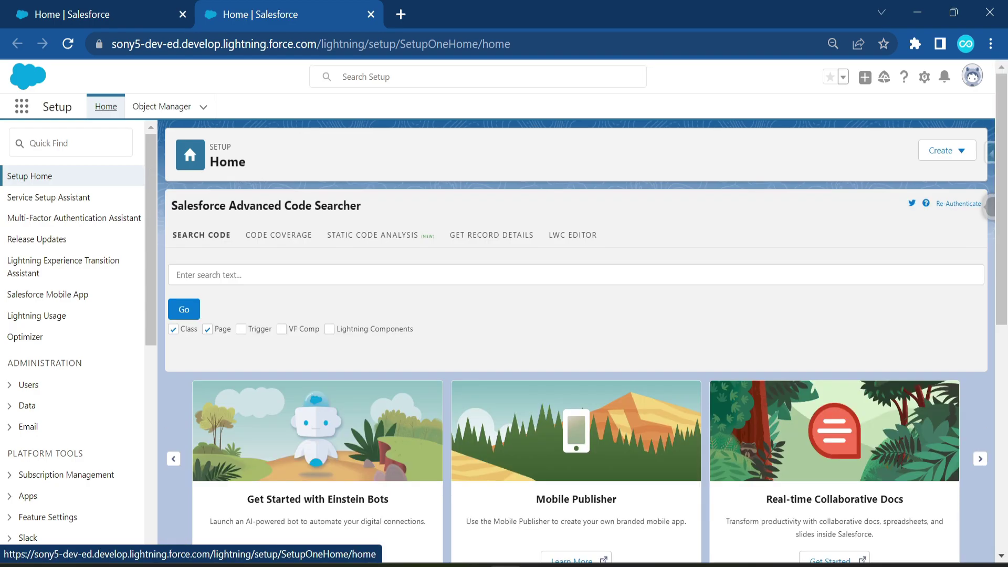
{"action": "left_click", "coordinate": [71, 142]}
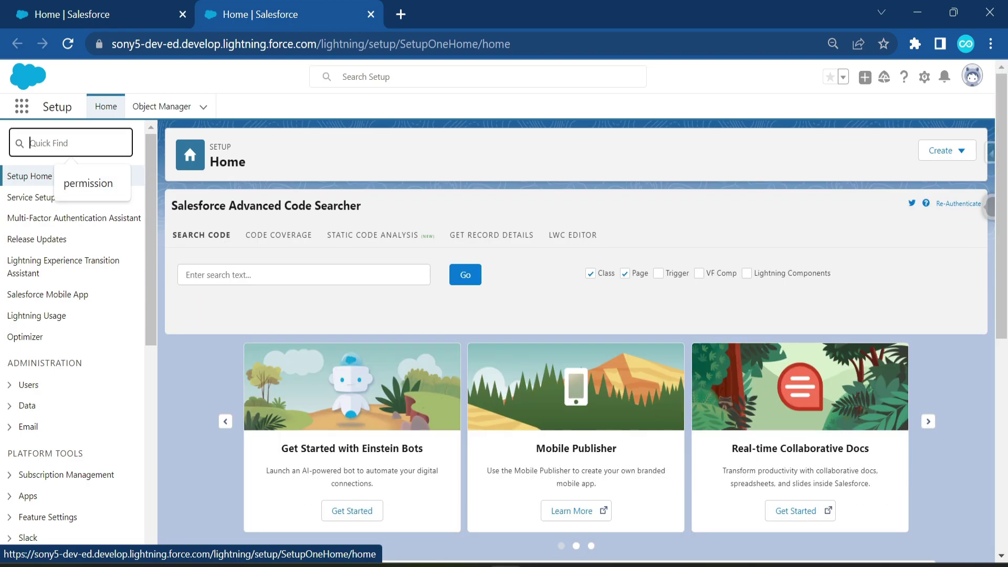
{"action": "type", "text": "permis"}
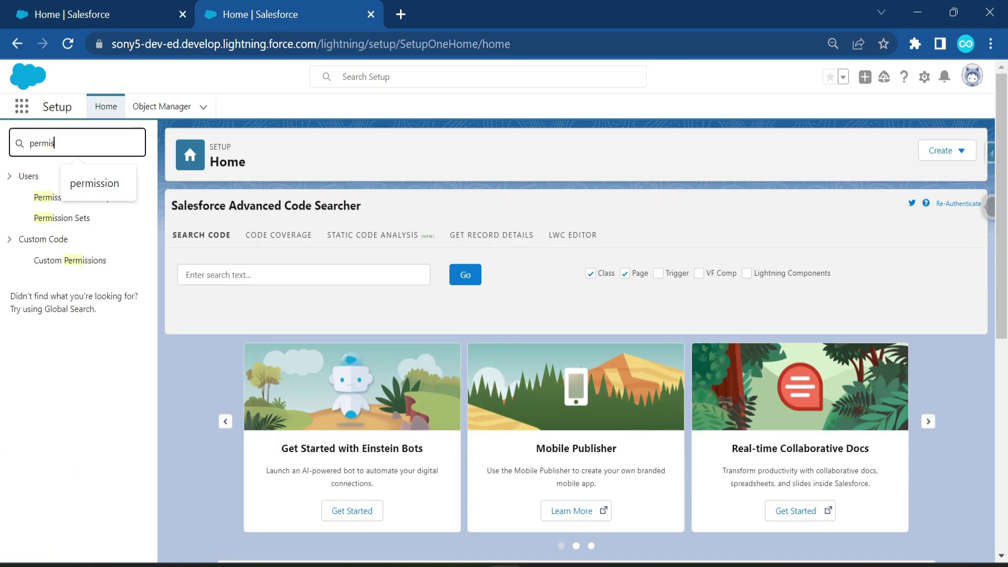
{"action": "left_click", "coordinate": [84, 219]}
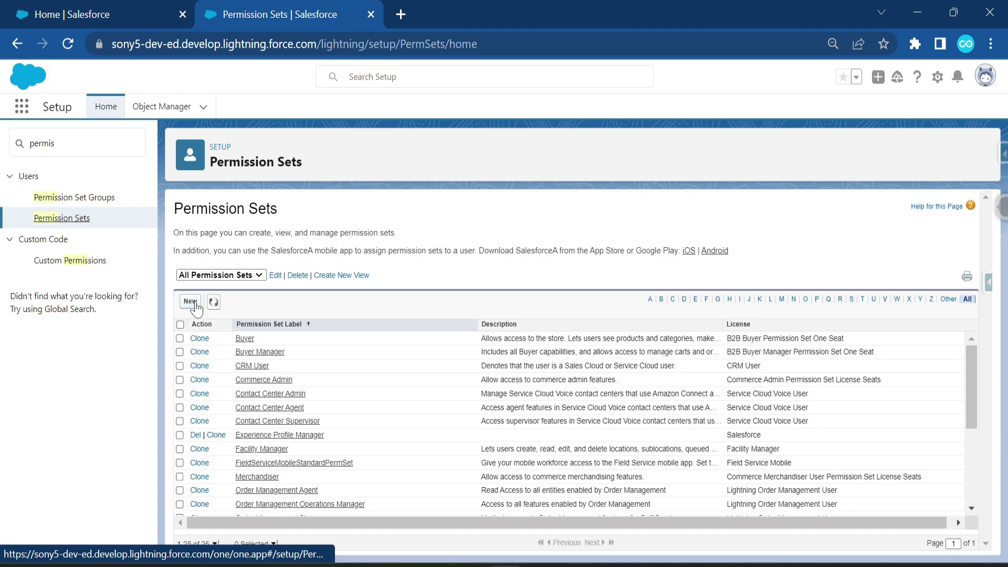
Step: Save a new permission set 'Access Drag-Drop Content Builder' with API name Access_Drag_Drop_Content_Builder
{"action": "left_click", "coordinate": [190, 301]}
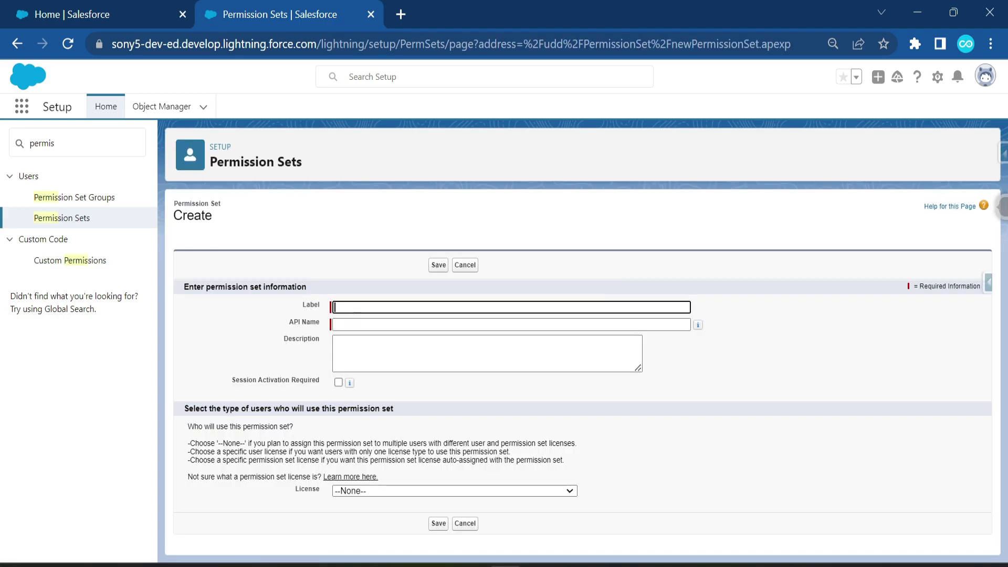
{"action": "key", "text": "Down"}
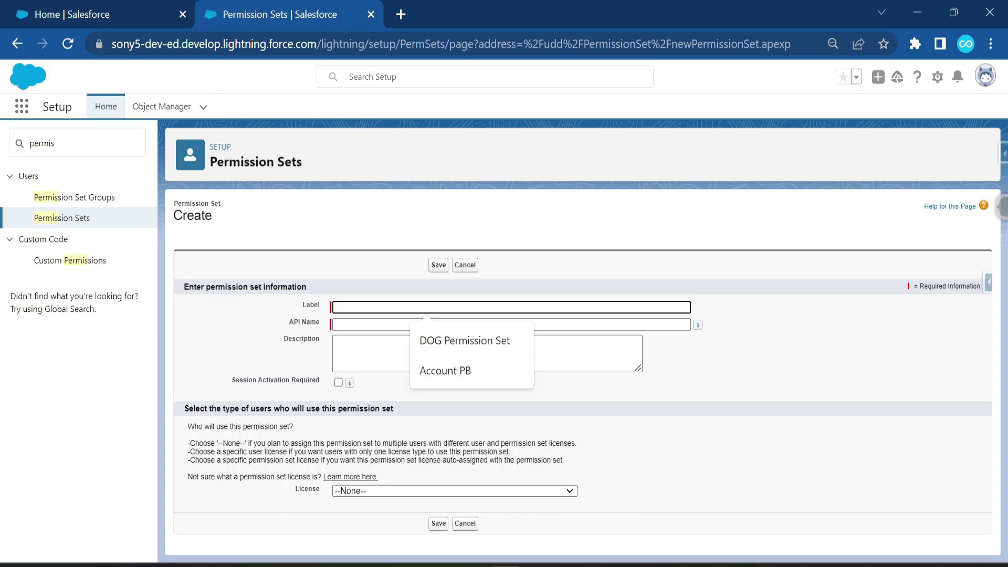
{"action": "type", "text": "Acces"}
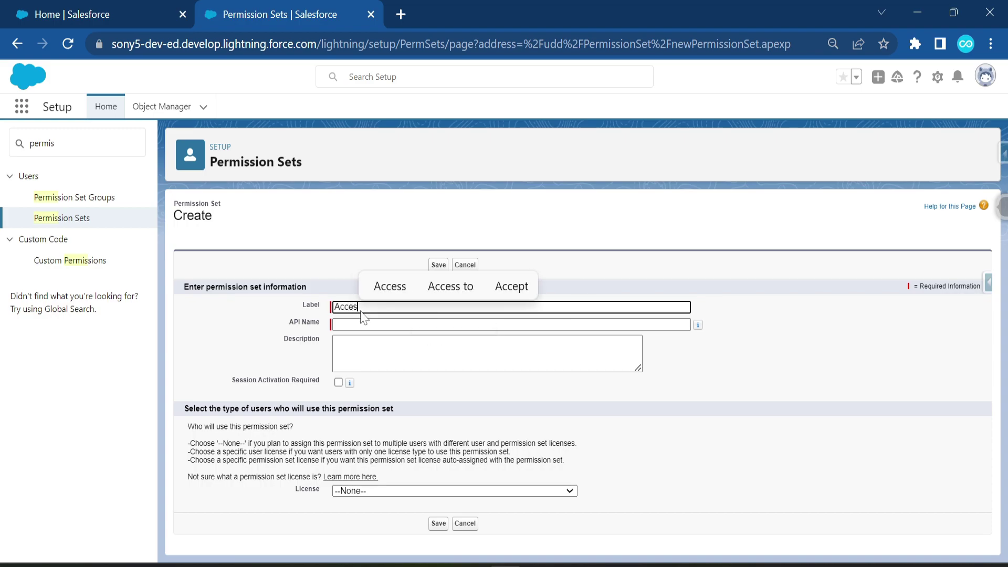
{"action": "type", "text": "s Dra"}
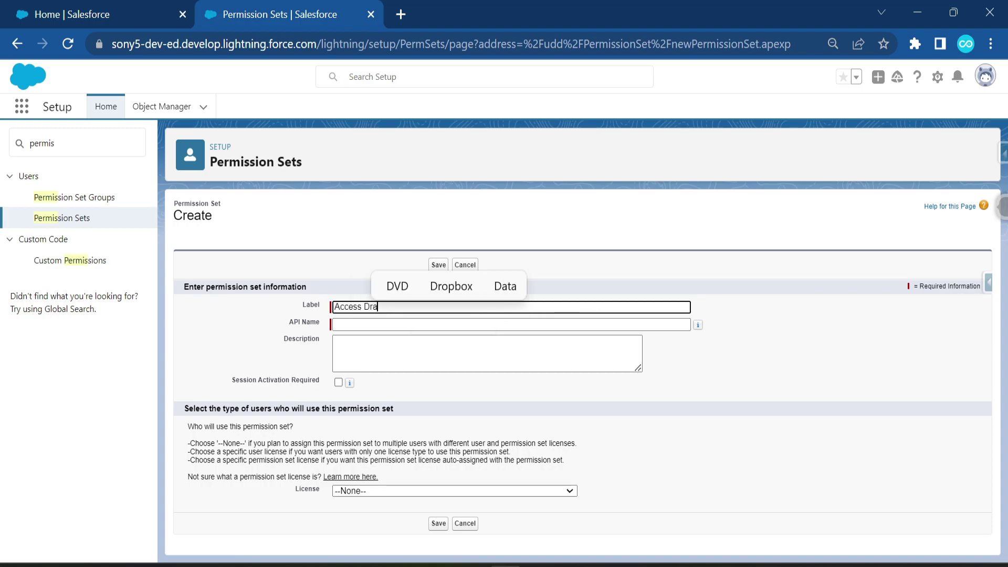
{"action": "type", "text": "g-Dro"}
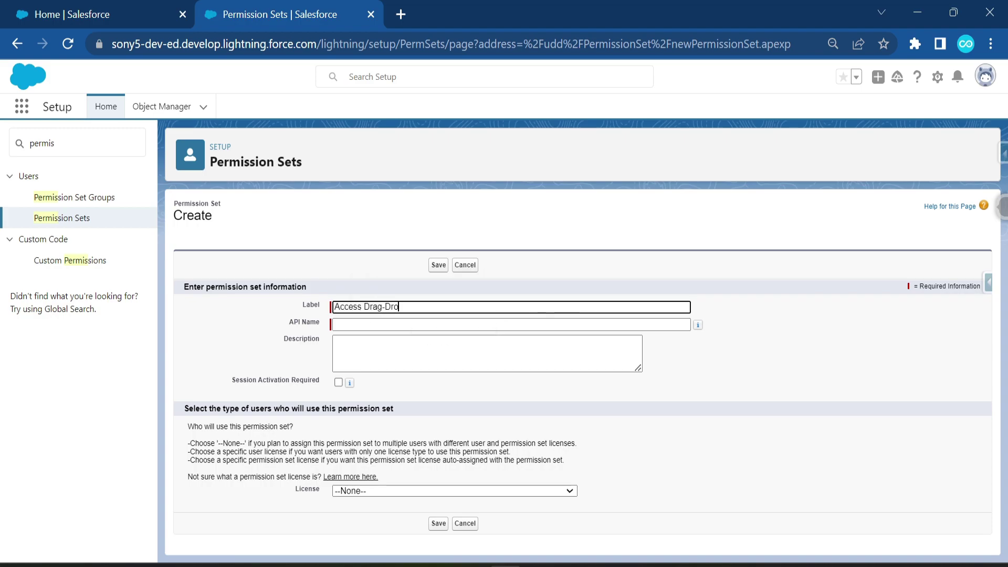
{"action": "type", "text": "p"}
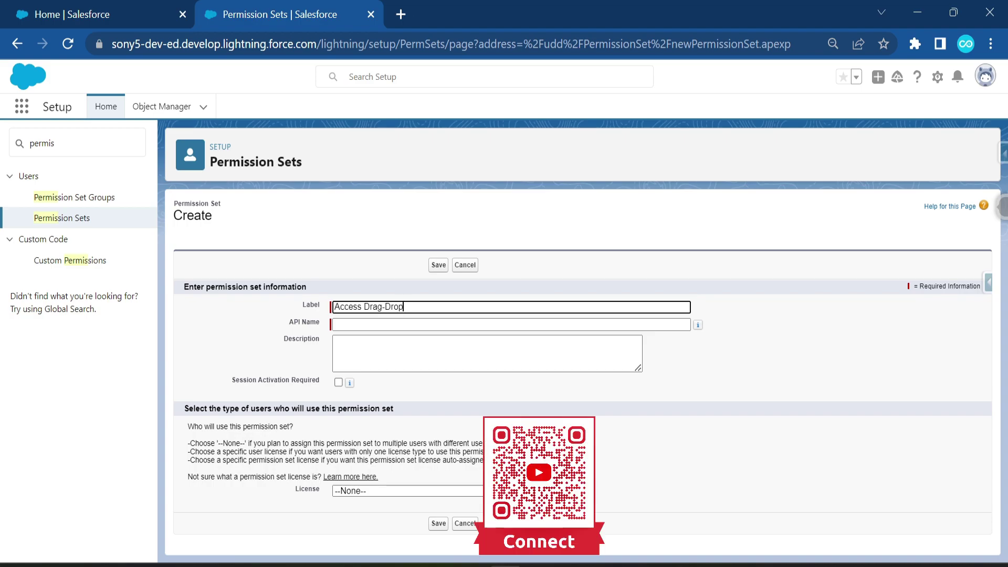
{"action": "type", "text": " Content Builder"}
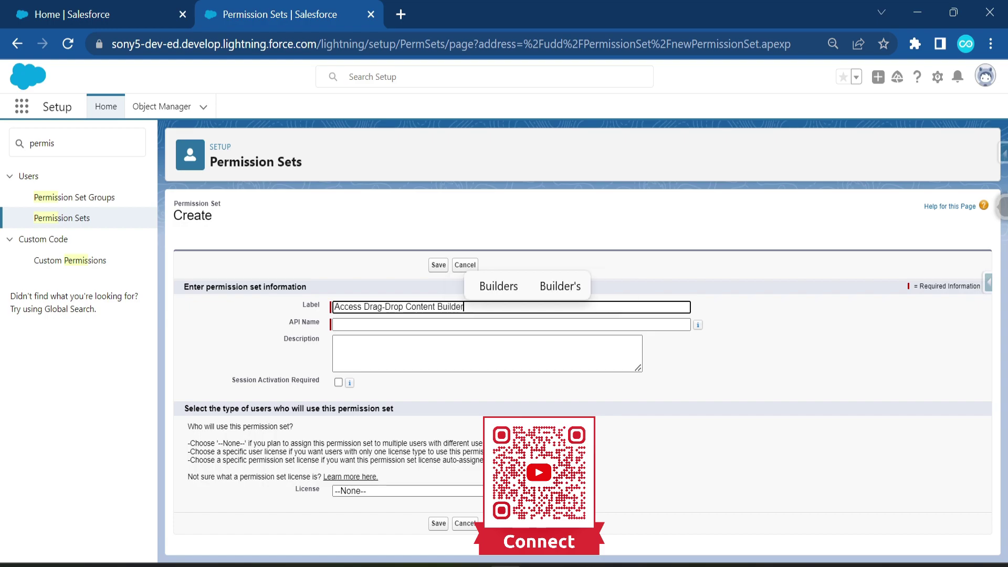
{"action": "key", "text": "Tab"}
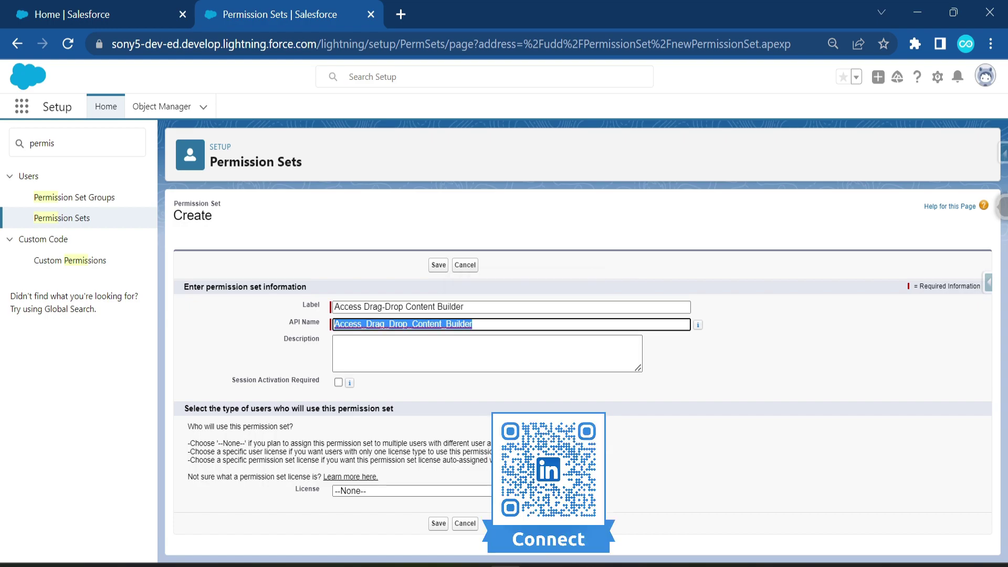
{"action": "left_click", "coordinate": [438, 523]}
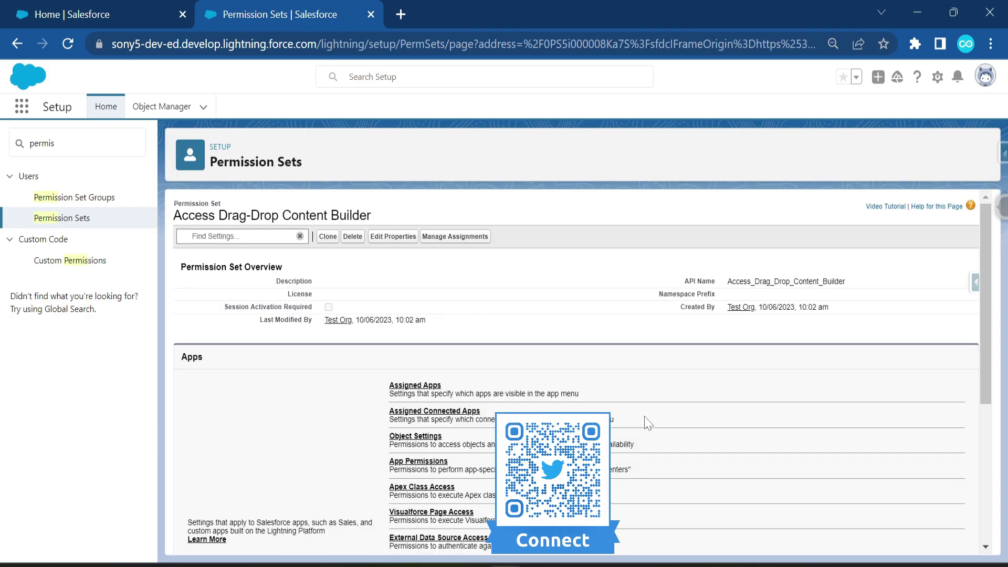
Step: Go to the System section and open System Permissions for Access Drag-Drop Content Builder
{"action": "scroll", "coordinate": [635, 468], "scroll_direction": "down", "scroll_amount": 5}
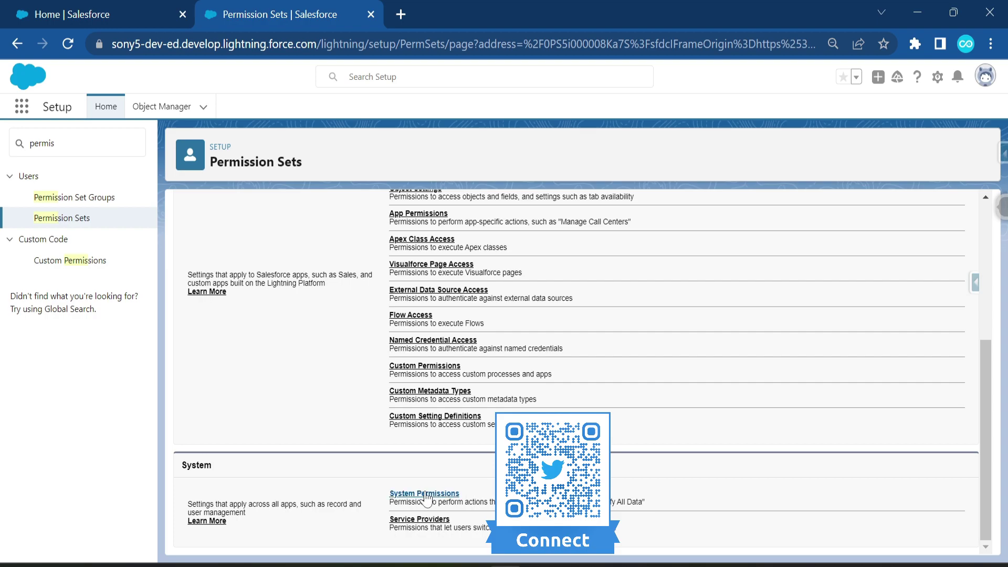
{"action": "left_click", "coordinate": [446, 494]}
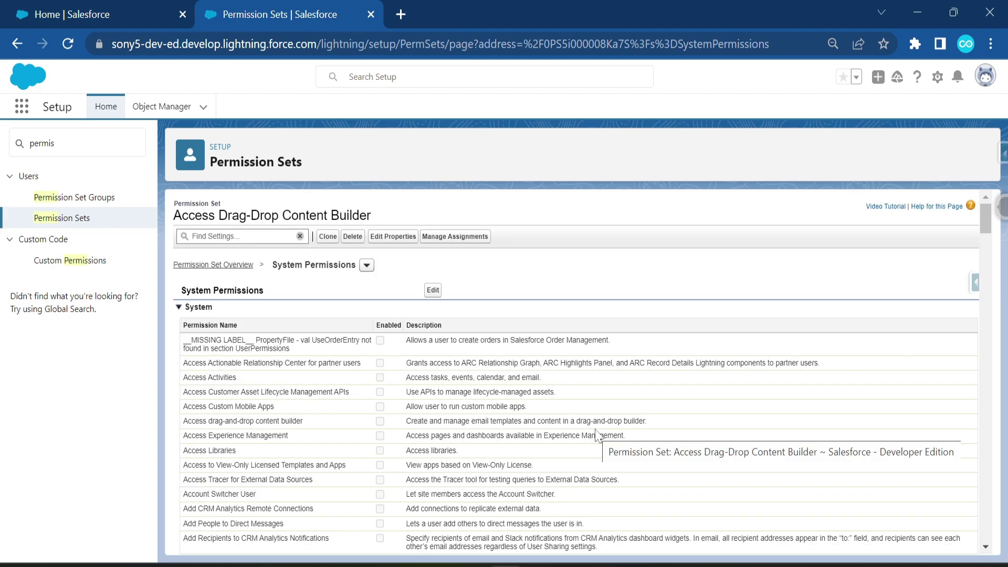
Step: Edit System Permissions, check 'Access drag-and-drop content builder', and save to reach the confirmation dialog
{"action": "left_click", "coordinate": [432, 292]}
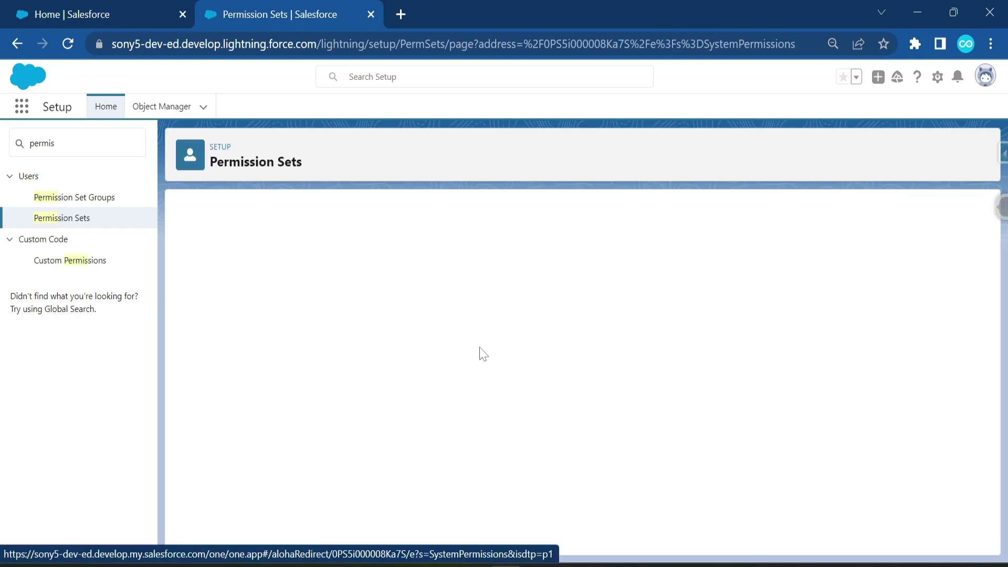
{"action": "scroll", "coordinate": [444, 367], "scroll_direction": "down", "scroll_amount": 3}
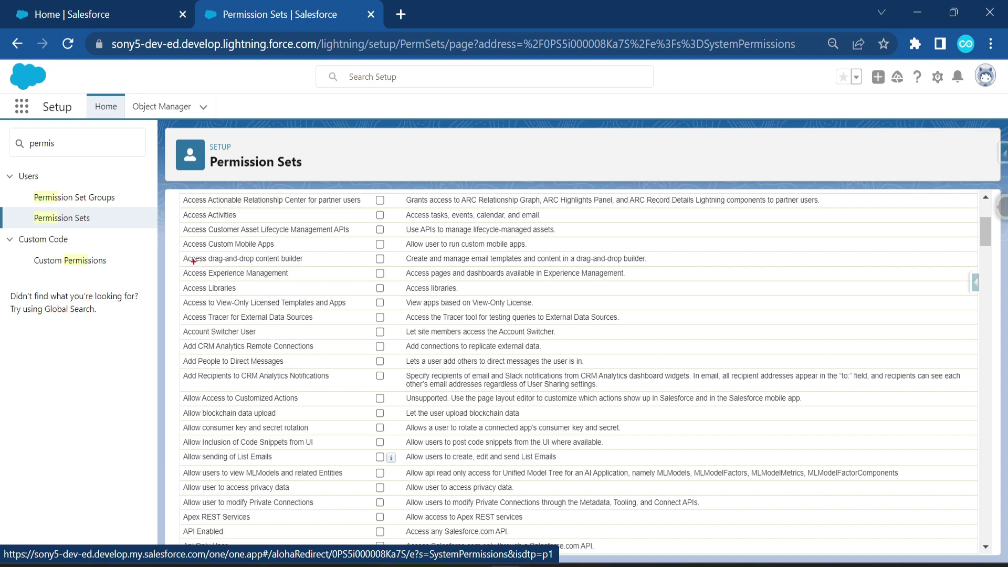
{"action": "mouse_move", "coordinate": [177, 253]}
{"action": "left_mouse_down"}
{"action": "mouse_move", "coordinate": [194, 263]}
{"action": "mouse_move", "coordinate": [320, 265]}
{"action": "left_mouse_up"}
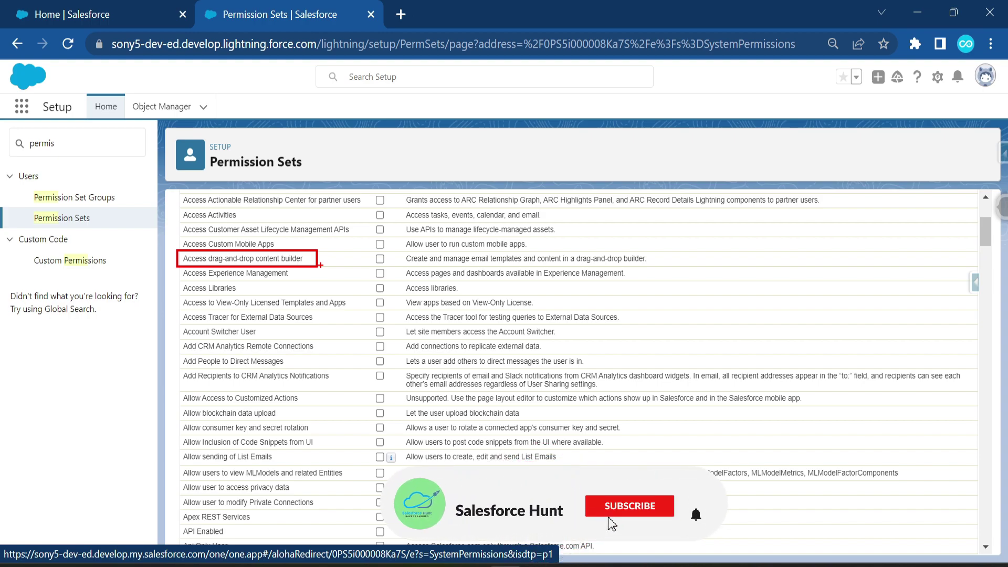
{"action": "mouse_move", "coordinate": [327, 257]}
{"action": "left_mouse_down"}
{"action": "mouse_move", "coordinate": [338, 265]}
{"action": "mouse_move", "coordinate": [350, 251]}
{"action": "left_mouse_up"}
{"action": "key", "text": "Escape"}
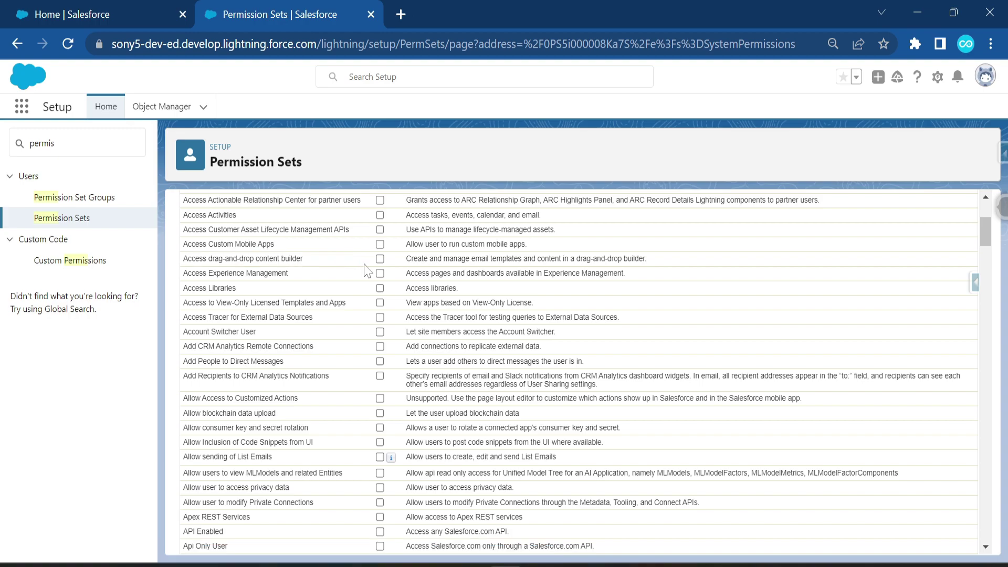
{"action": "left_click", "coordinate": [379, 258]}
{"action": "scroll", "coordinate": [380, 258], "scroll_direction": "up", "scroll_amount": 3}
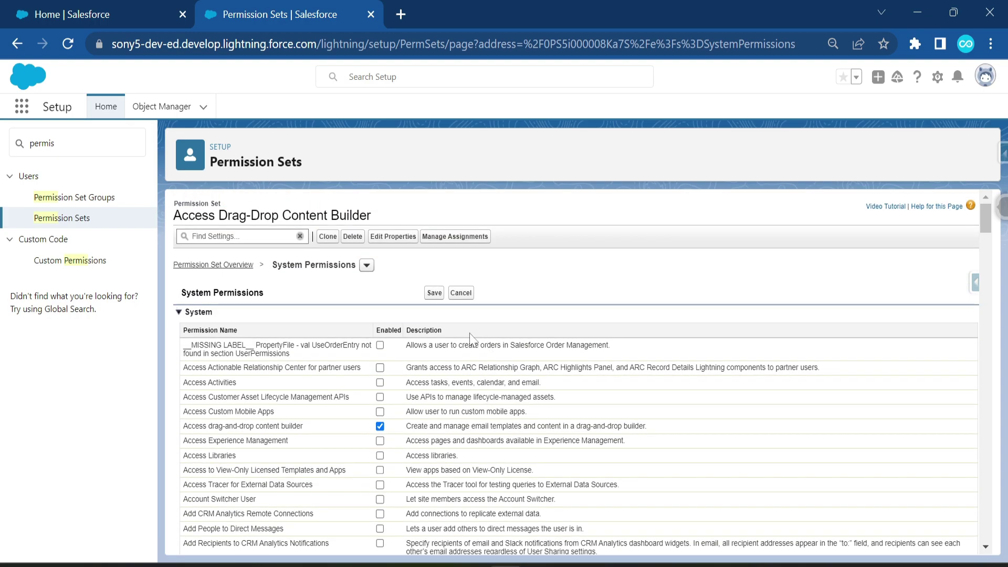
{"action": "left_click", "coordinate": [434, 292]}
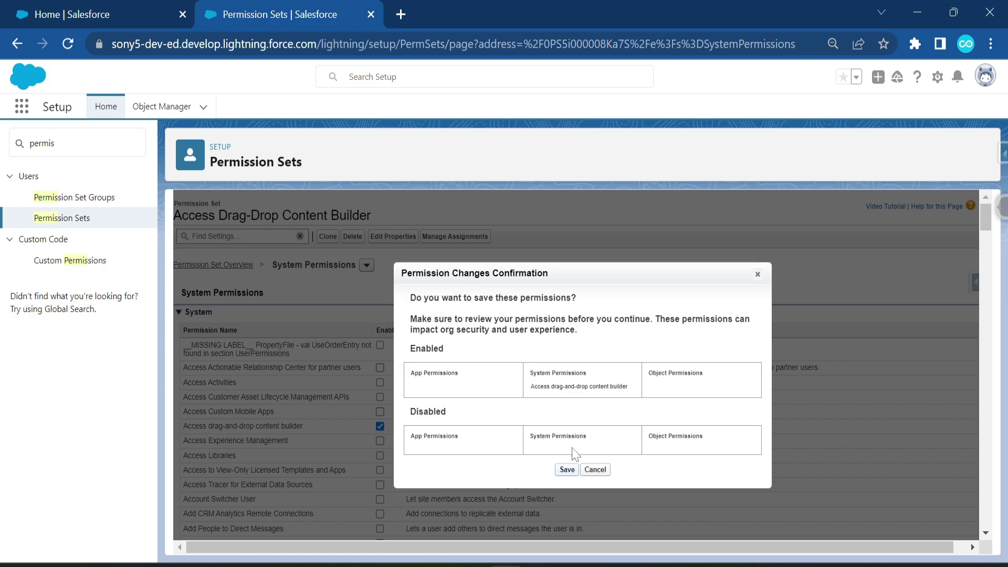
Step: Confirm the permission change, then assign the permission set to the System Administrator user
{"action": "left_click", "coordinate": [566, 470]}
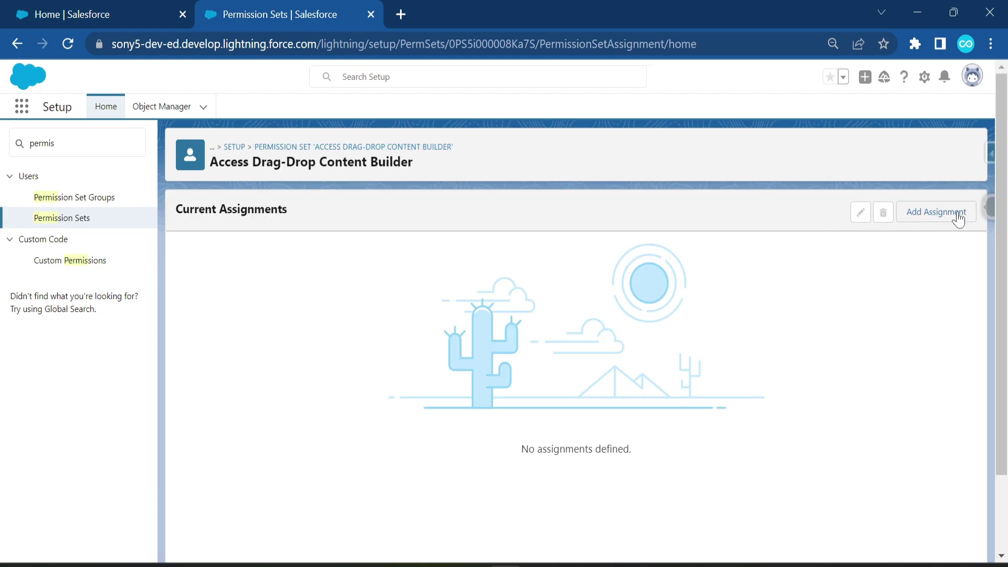
{"action": "left_click", "coordinate": [932, 216]}
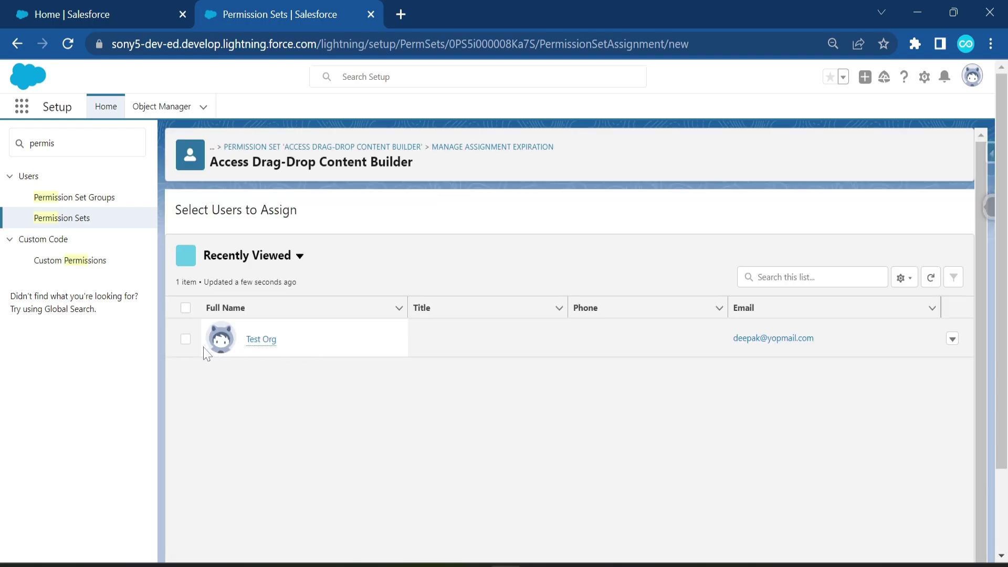
{"action": "left_click", "coordinate": [185, 338]}
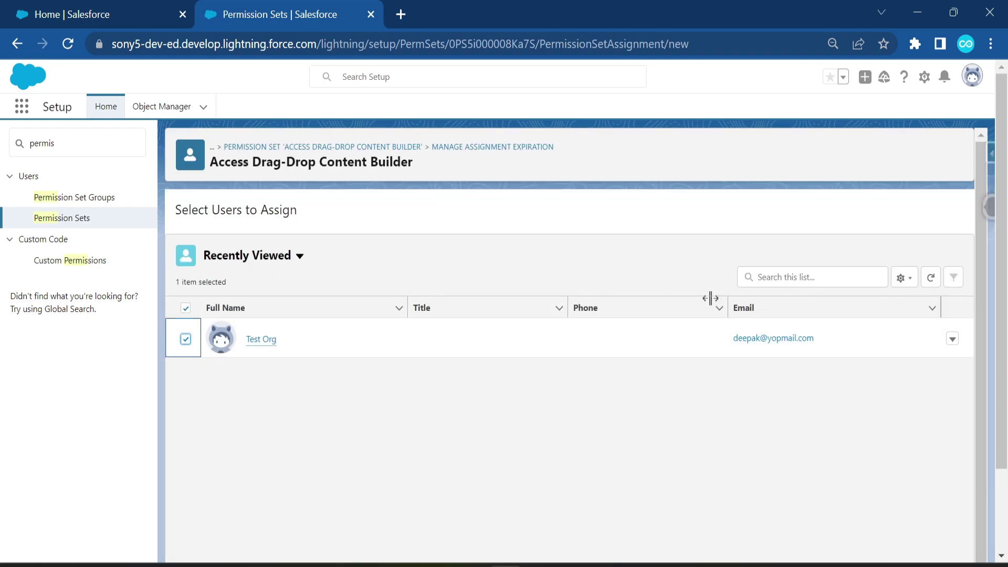
{"action": "scroll", "coordinate": [854, 427], "scroll_direction": "down", "scroll_amount": 3}
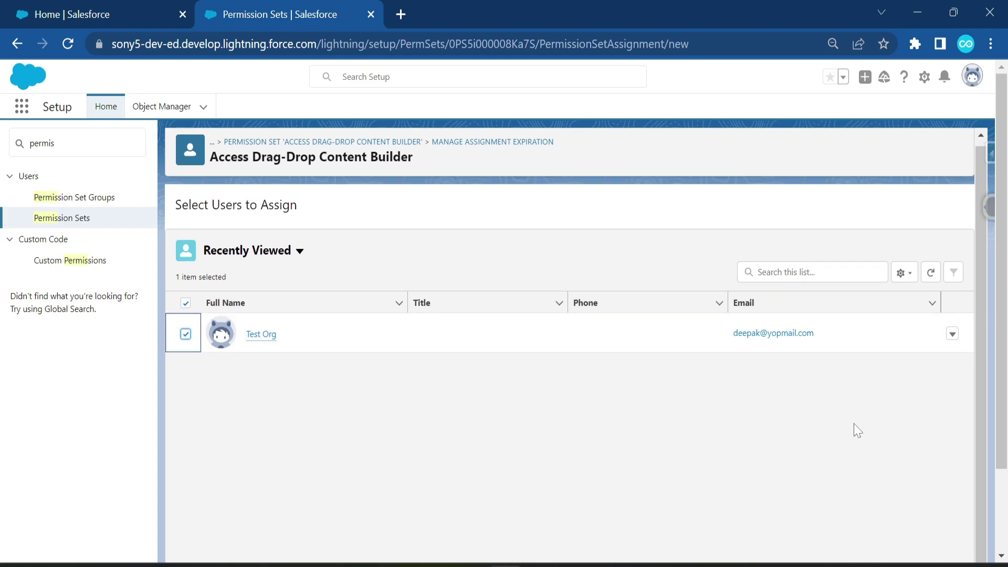
{"action": "left_click", "coordinate": [943, 545]}
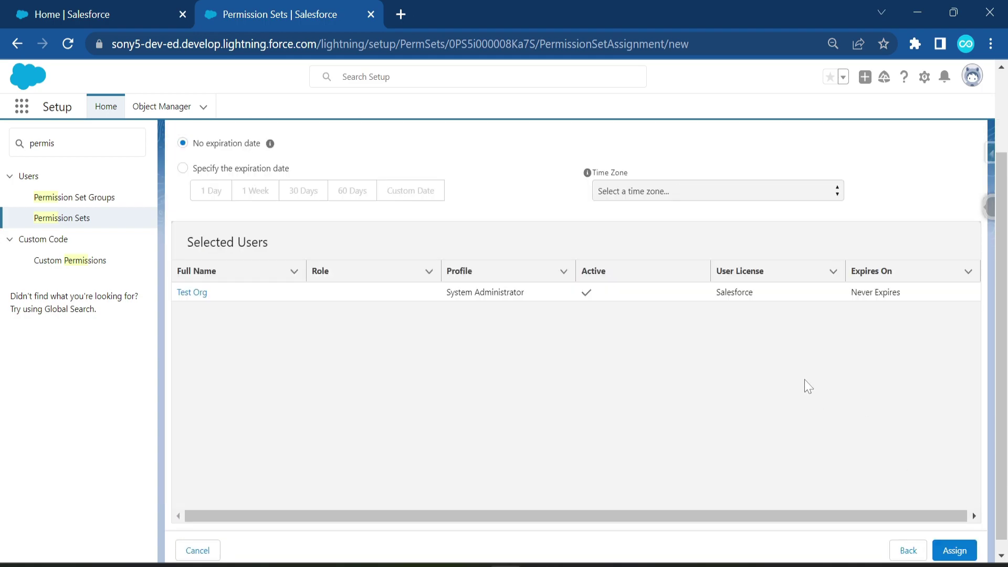
{"action": "left_click", "coordinate": [955, 551]}
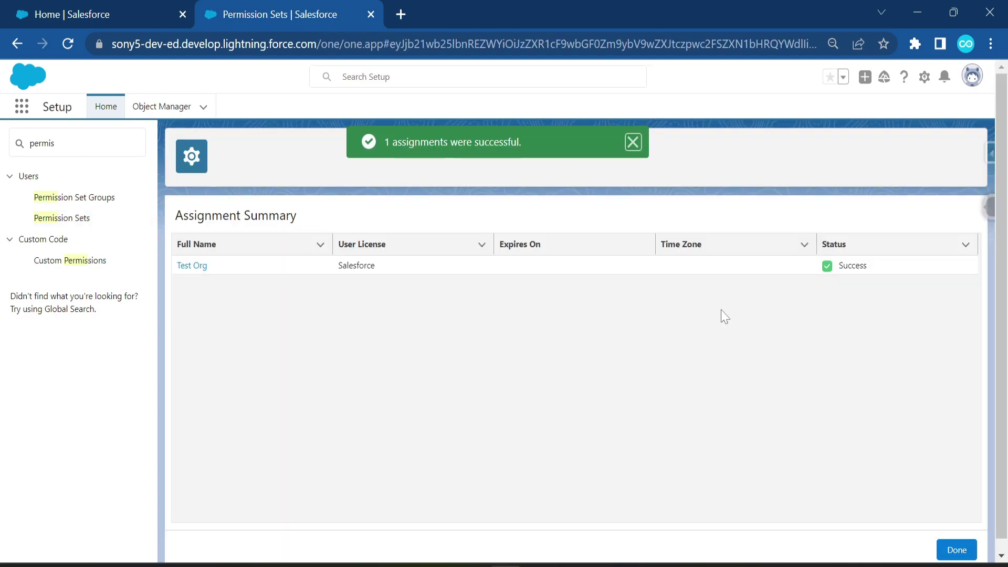
{"action": "left_click_drag", "start_coordinate": [383, 142], "coordinate": [539, 154]}
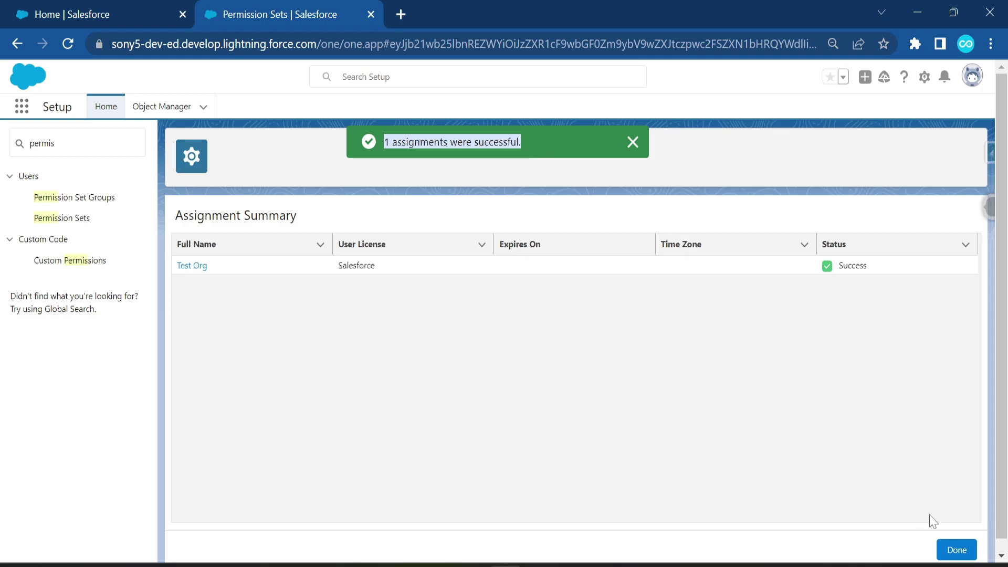
{"action": "left_click", "coordinate": [956, 550]}
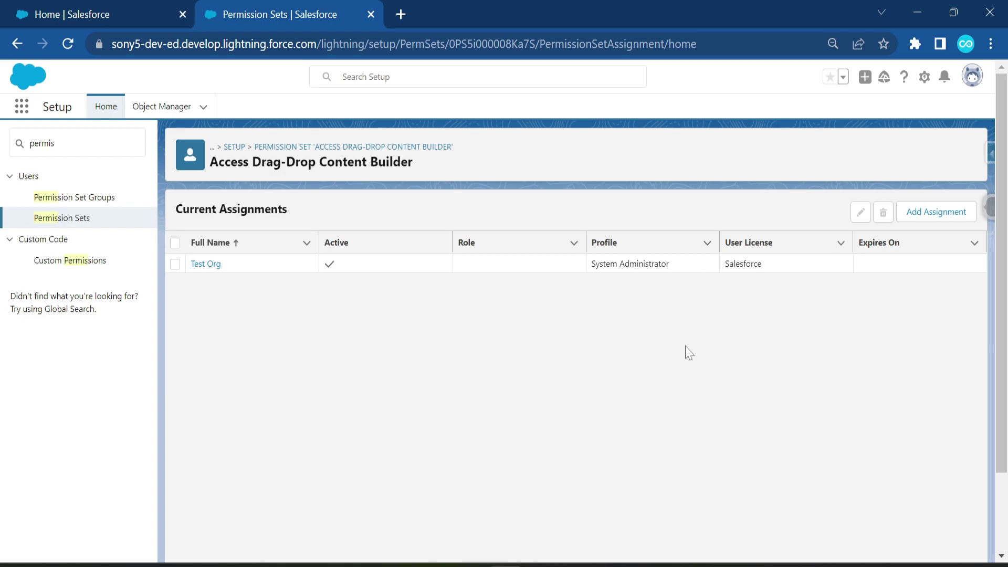
Step: Find Lightning Email Templates with a 'lightning em' Quick Find search and turn on Folders and Enhanced Sharing
{"action": "left_click", "coordinate": [14, 145]}
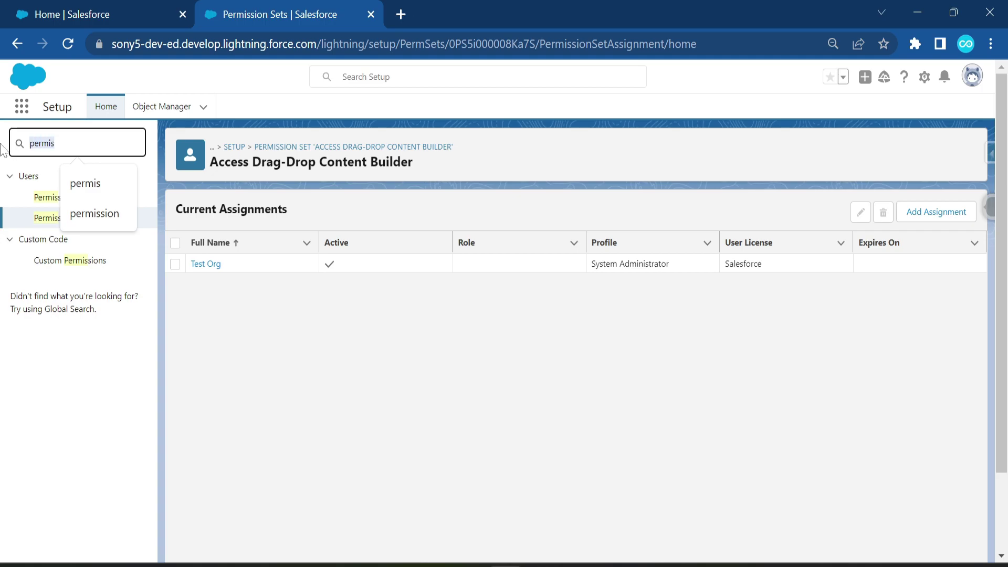
{"action": "key", "text": "BackSpace"}
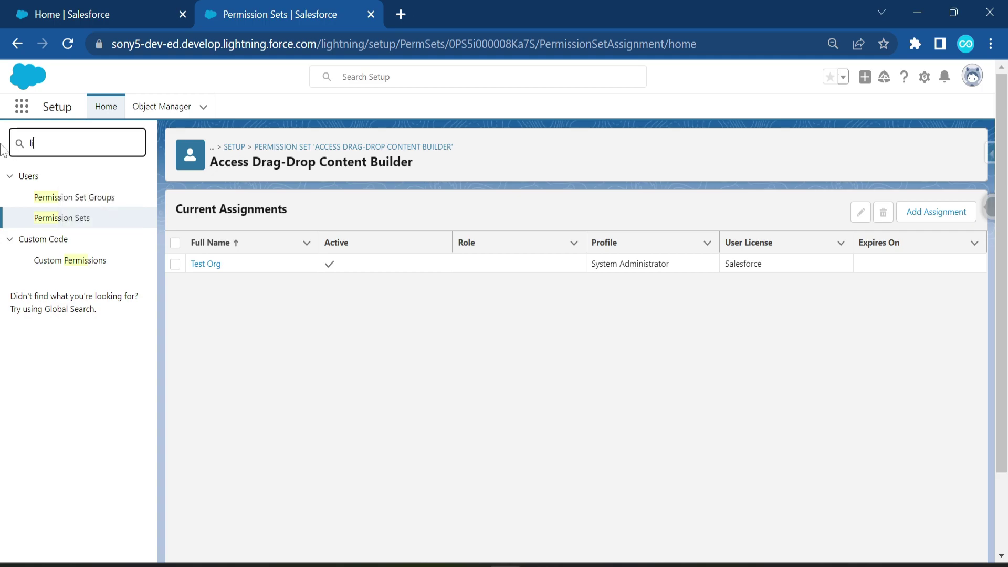
{"action": "type", "text": "lignting"}
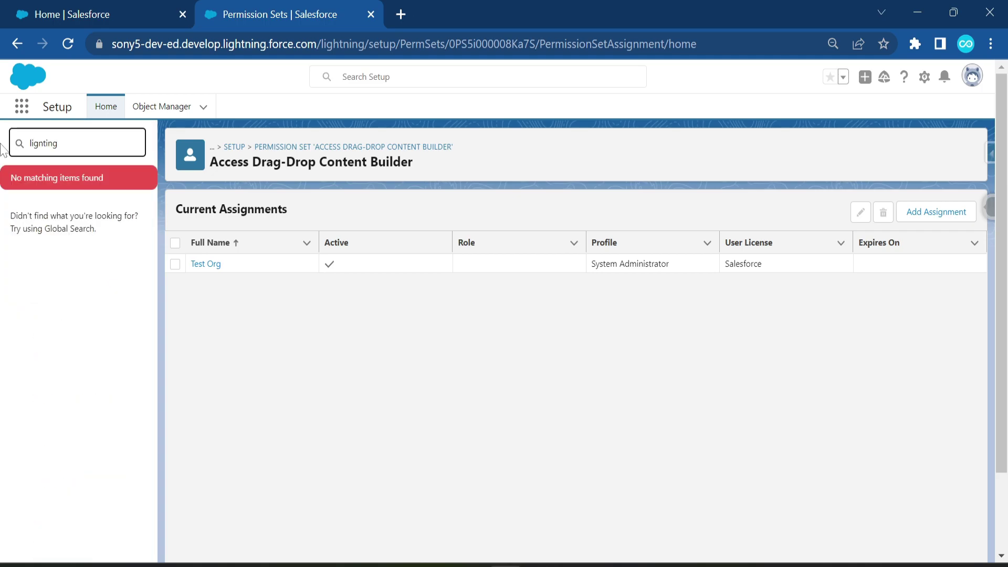
{"action": "key", "text": "BackSpace"}
{"action": "key", "text": "BackSpace"}
{"action": "key", "text": "BackSpace"}
{"action": "key", "text": "BackSpace"}
{"action": "key", "text": "BackSpace"}
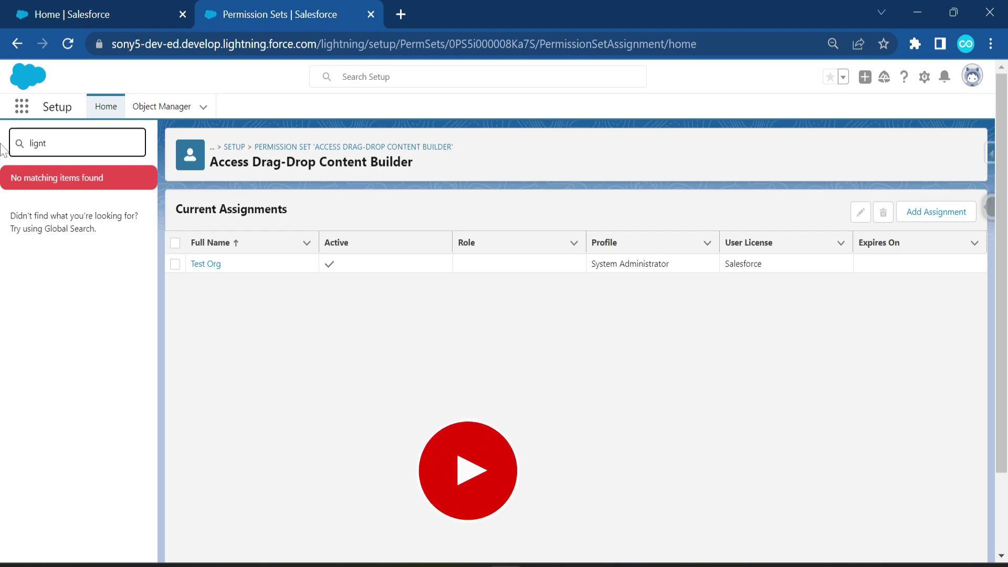
{"action": "type", "text": "htning em"}
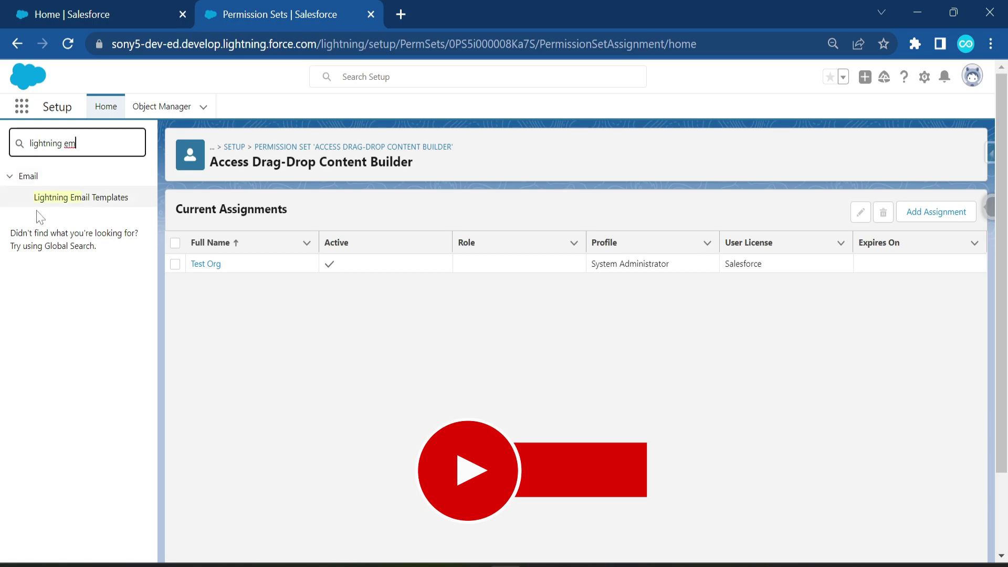
{"action": "mouse_move", "coordinate": [28, 185]}
{"action": "left_mouse_down"}
{"action": "mouse_move", "coordinate": [104, 214]}
{"action": "mouse_move", "coordinate": [137, 212]}
{"action": "left_mouse_up"}
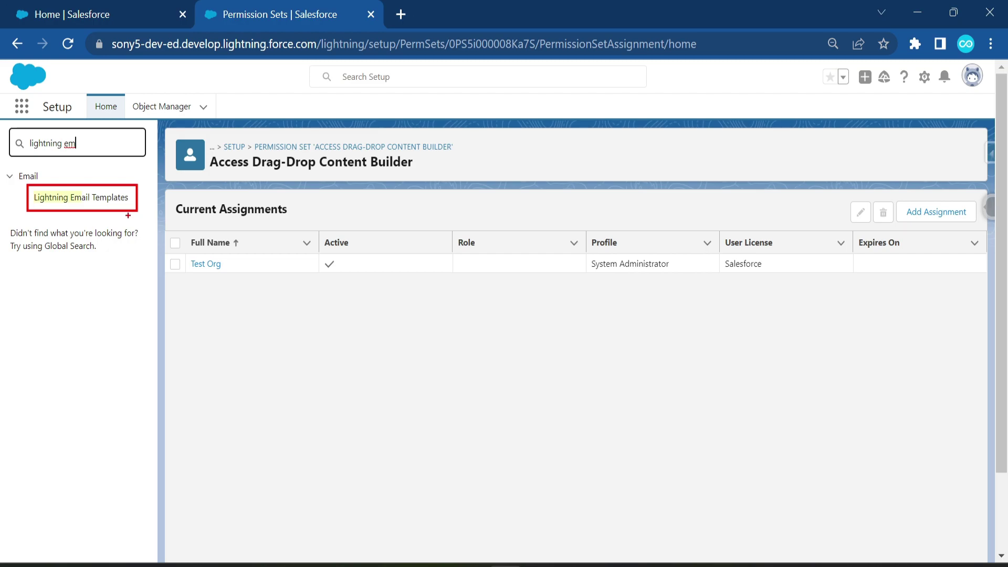
{"action": "mouse_move", "coordinate": [119, 178]}
{"action": "left_mouse_down"}
{"action": "mouse_move", "coordinate": [132, 184]}
{"action": "mouse_move", "coordinate": [141, 158]}
{"action": "left_mouse_up"}
{"action": "left_click", "coordinate": [74, 201]}
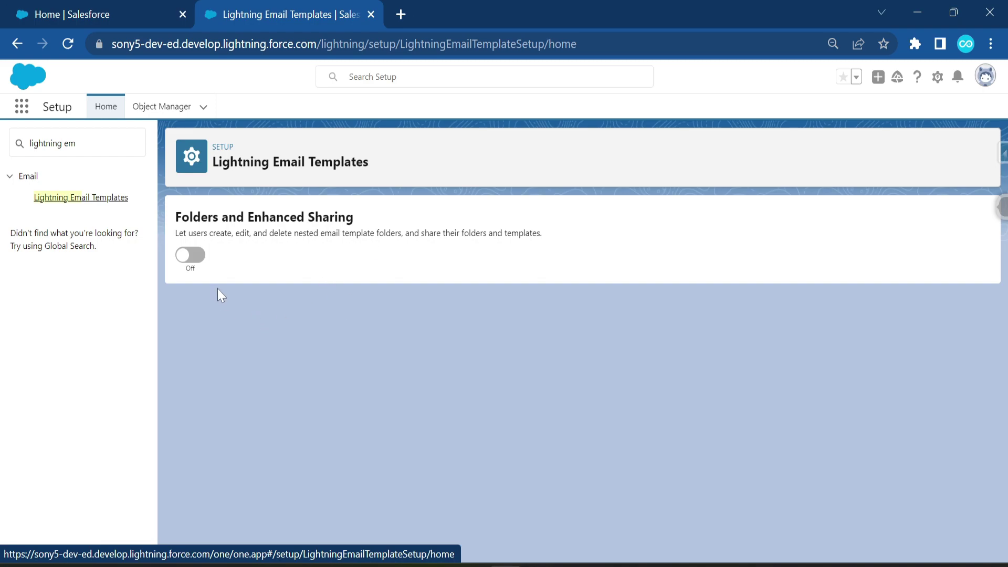
{"action": "left_click", "coordinate": [190, 255]}
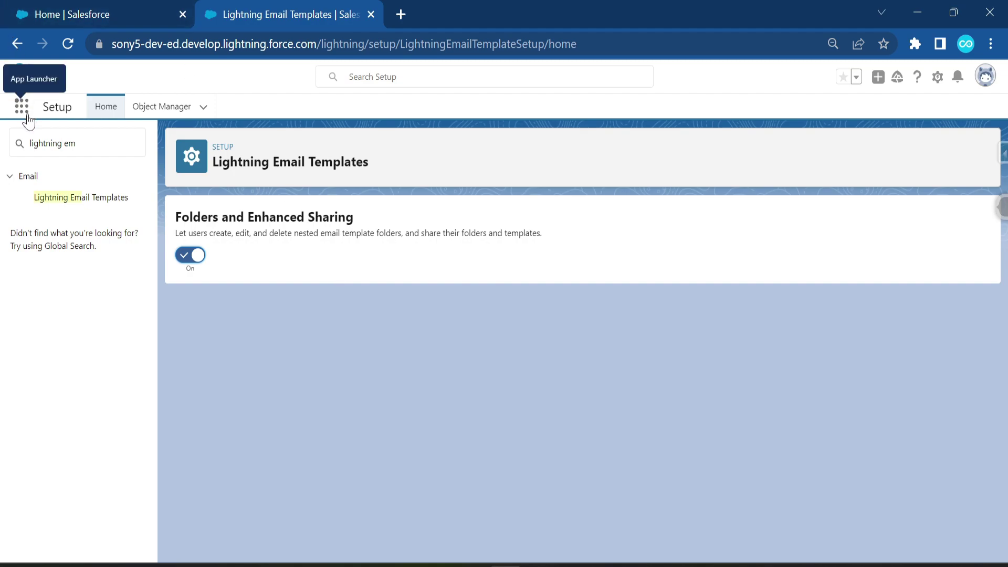
Step: Open Email Templates via an 'email' App Launcher search, dismiss the Einstein popup, and cancel New Folder
{"action": "type", "text": "mail"}
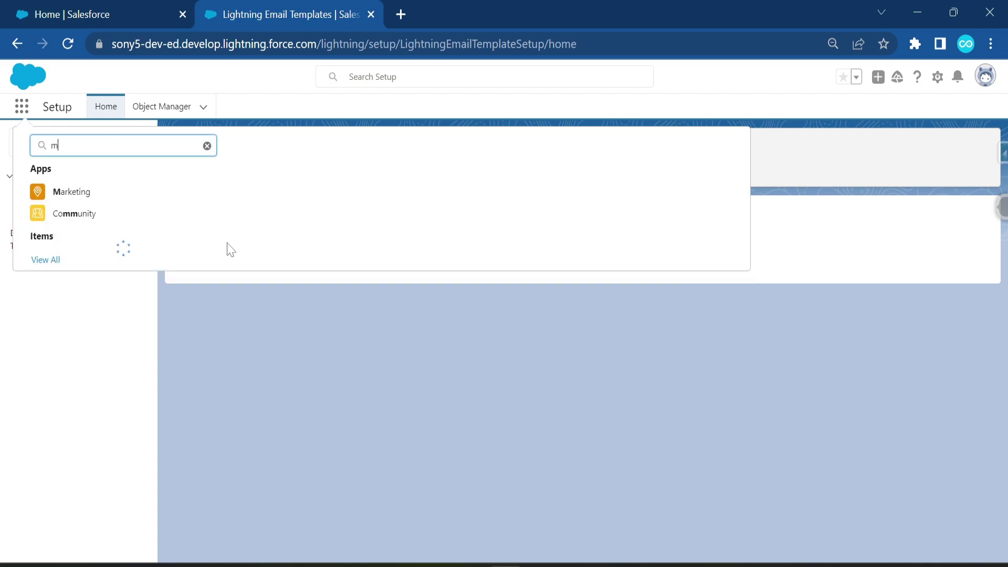
{"action": "key", "text": "BackSpace"}
{"action": "key", "text": "BackSpace"}
{"action": "key", "text": "BackSpace"}
{"action": "key", "text": "BackSpace"}
{"action": "type", "text": "email"}
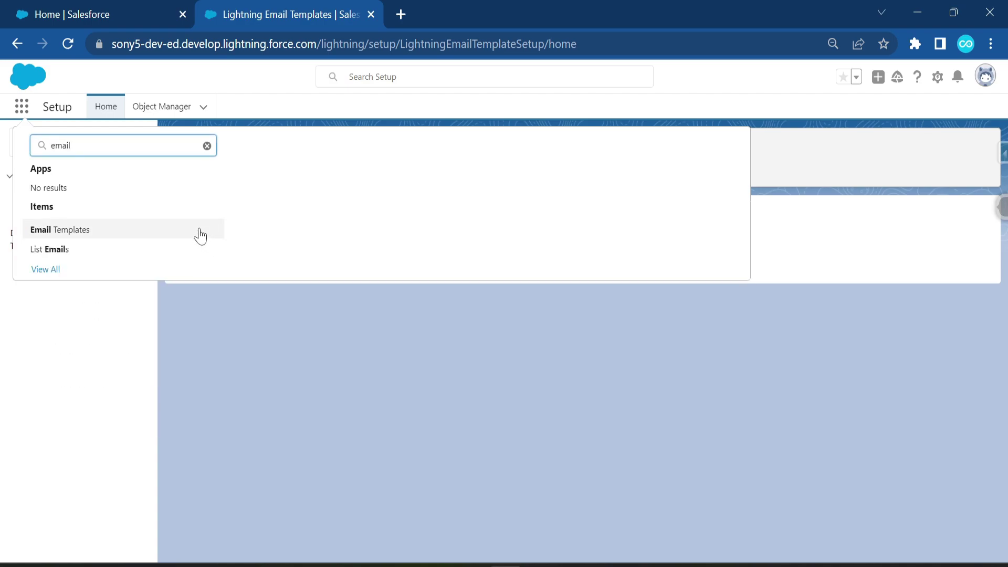
{"action": "left_click", "coordinate": [73, 236]}
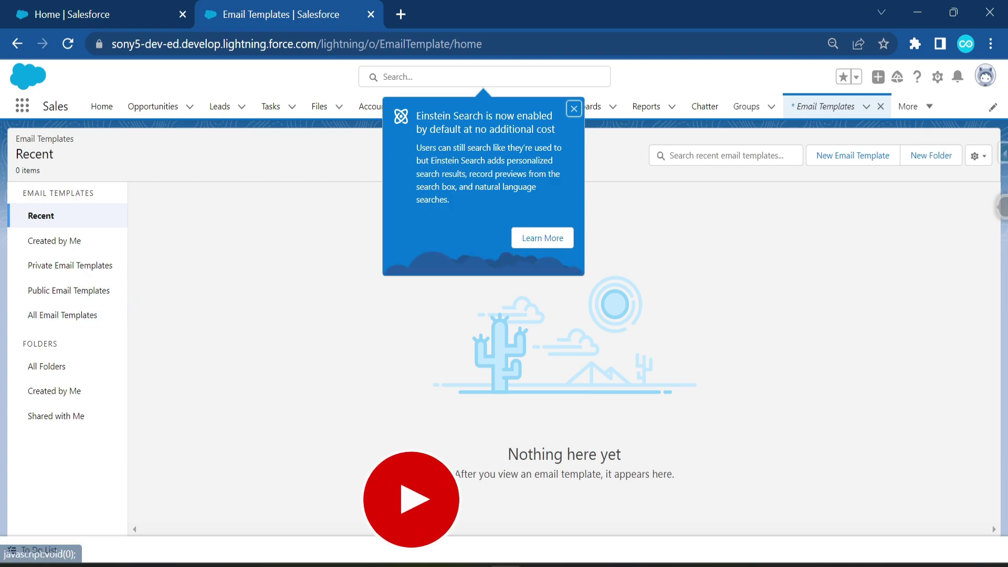
{"action": "left_click", "coordinate": [573, 108]}
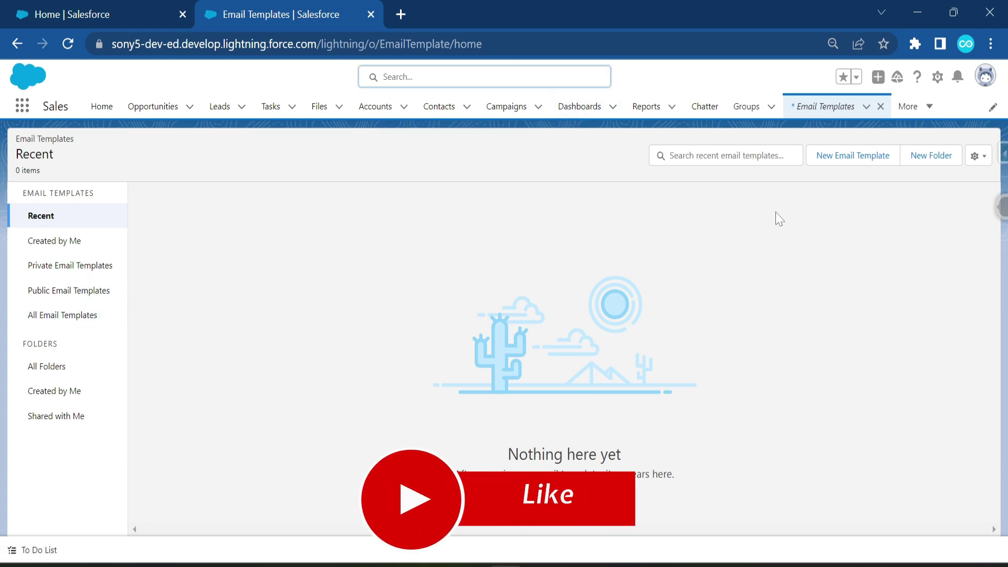
{"action": "left_click", "coordinate": [938, 157]}
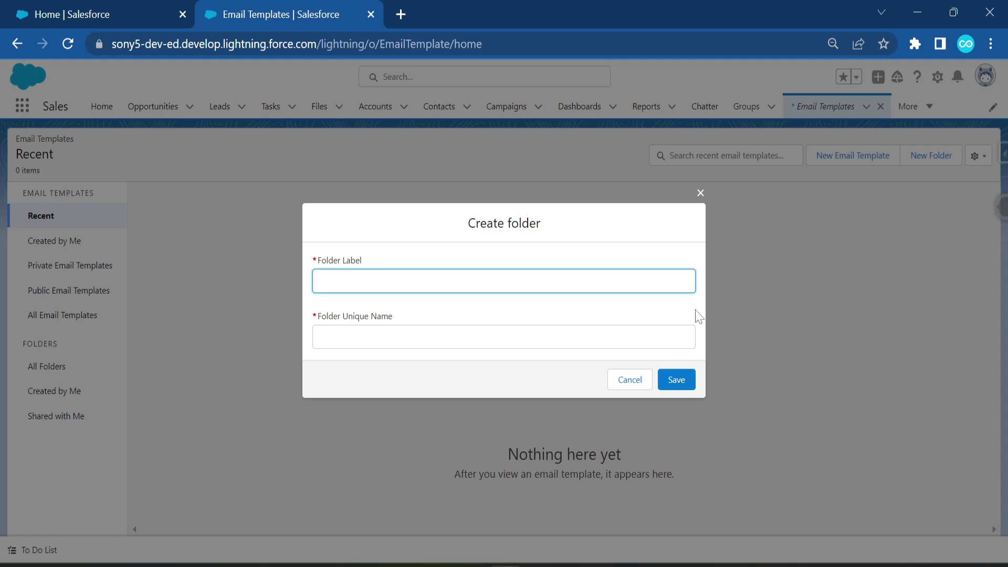
{"action": "left_click", "coordinate": [701, 193]}
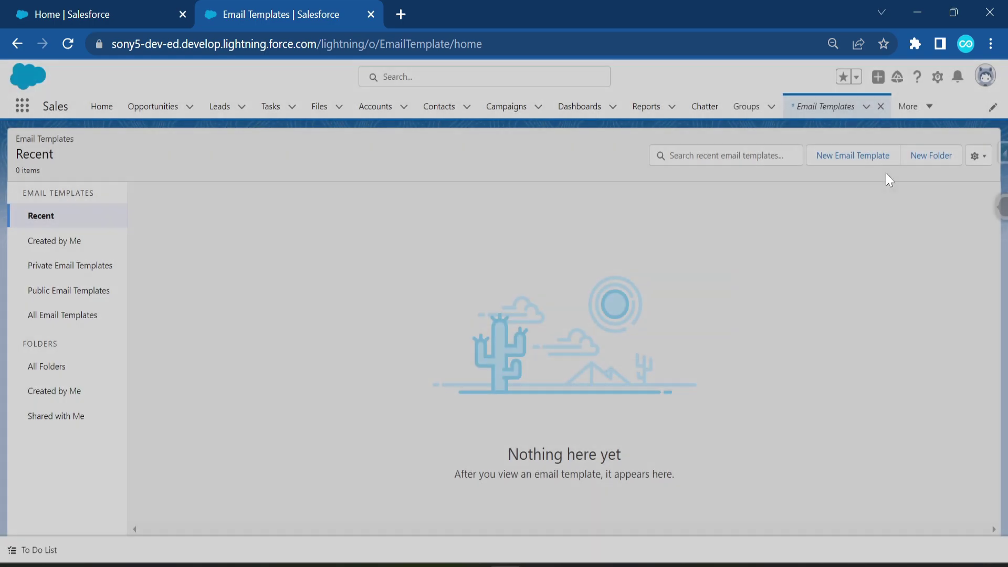
Step: Start a New Email Template named 'New Bog Post Email' with Related Entity Type Contact
{"action": "left_click", "coordinate": [847, 163]}
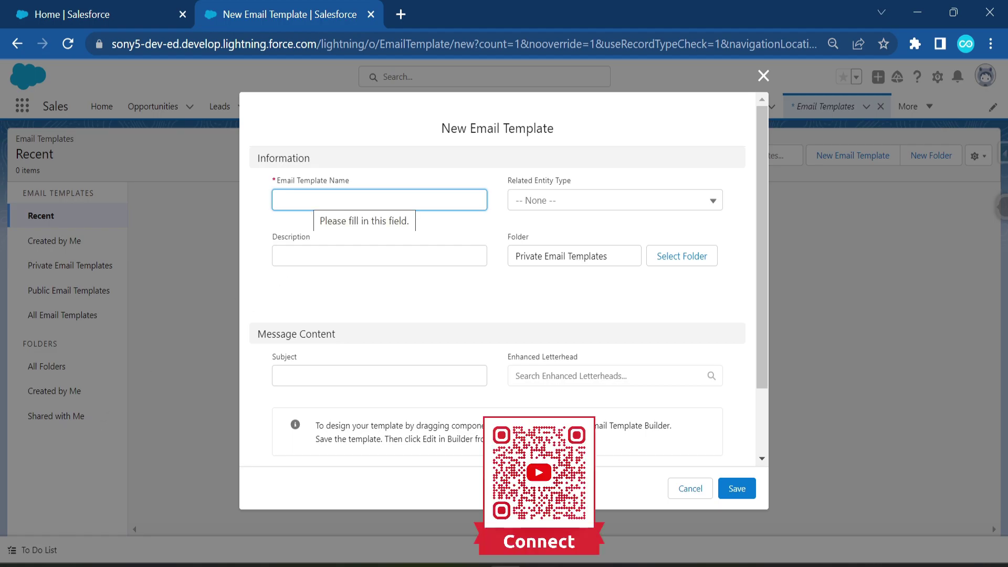
{"action": "type", "text": "New Bog Post Email"}
{"action": "key", "text": "Tab"}
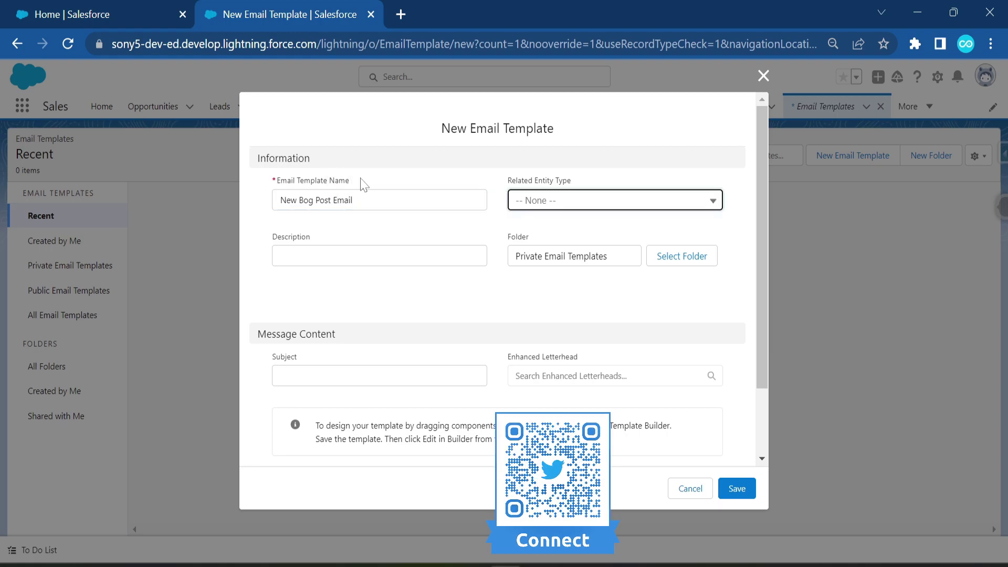
{"action": "left_click", "coordinate": [560, 207]}
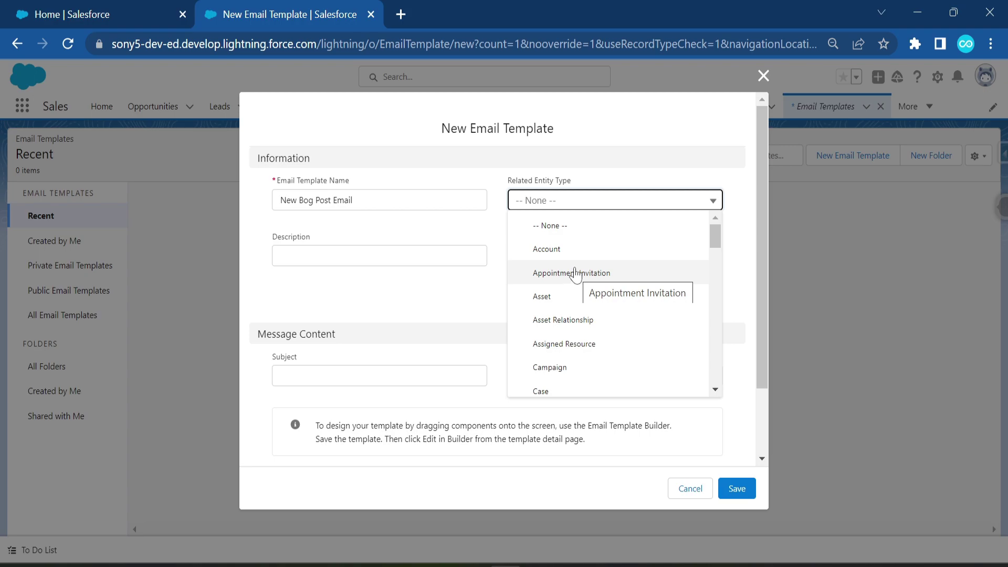
{"action": "scroll", "coordinate": [577, 315], "scroll_direction": "down", "scroll_amount": 2}
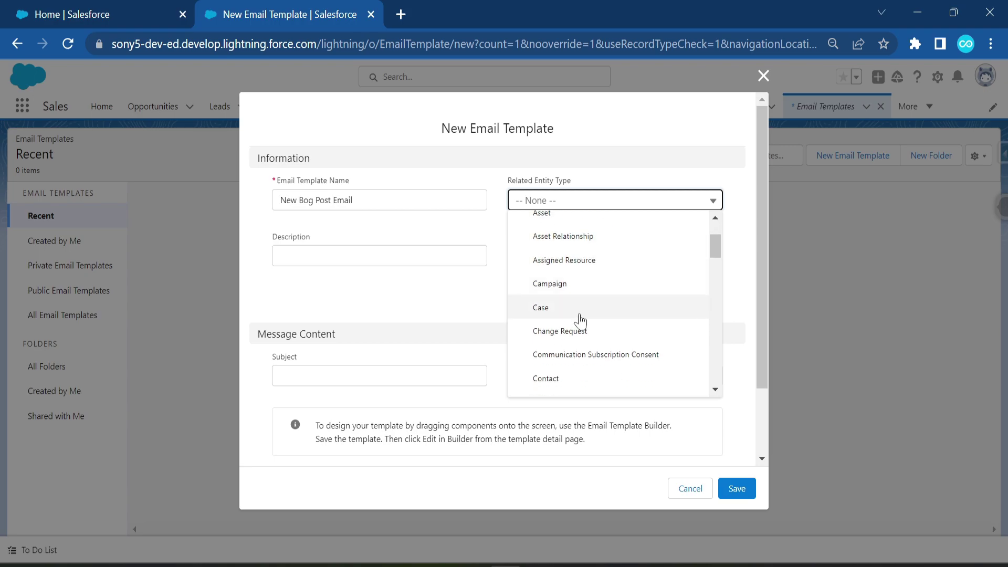
{"action": "left_click", "coordinate": [562, 380]}
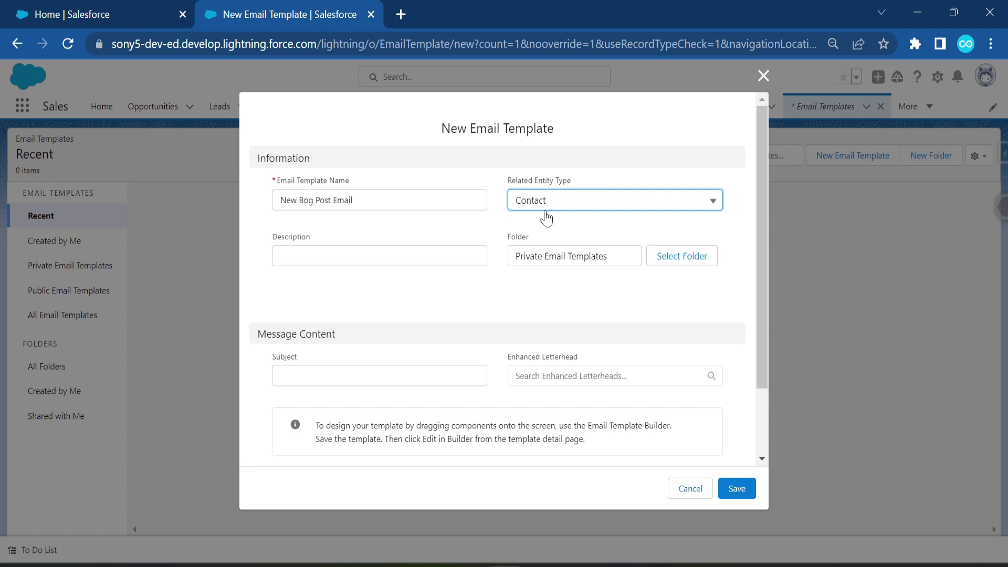
Step: Enter the description 'New Blog Post email to subscribers', correcting the misspelled 'subscribers'
{"action": "left_click", "coordinate": [341, 260]}
{"action": "type", "text": "New Blog Post"}
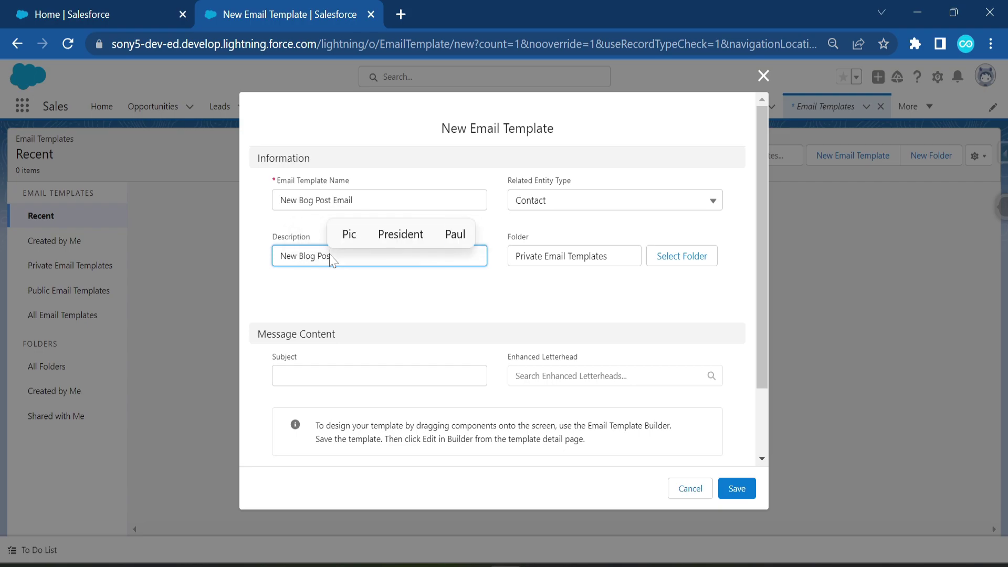
{"action": "type", "text": " email"}
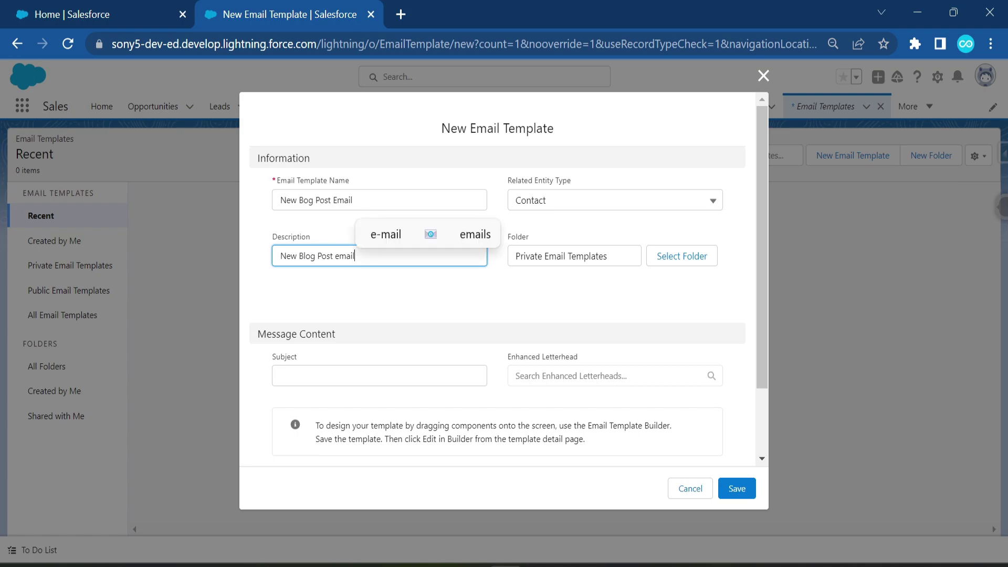
{"action": "type", "text": " to subcribers"}
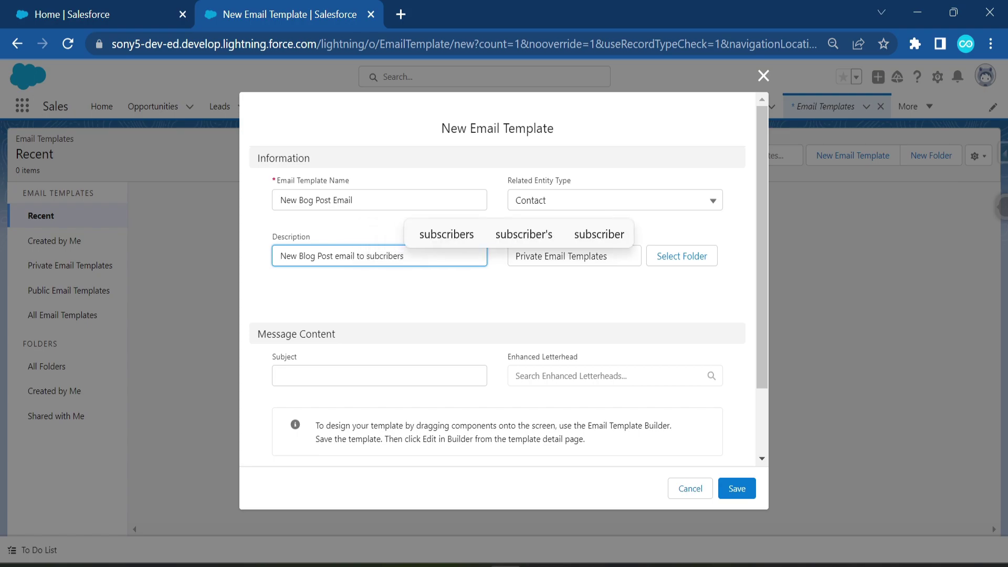
{"action": "left_click", "coordinate": [446, 234]}
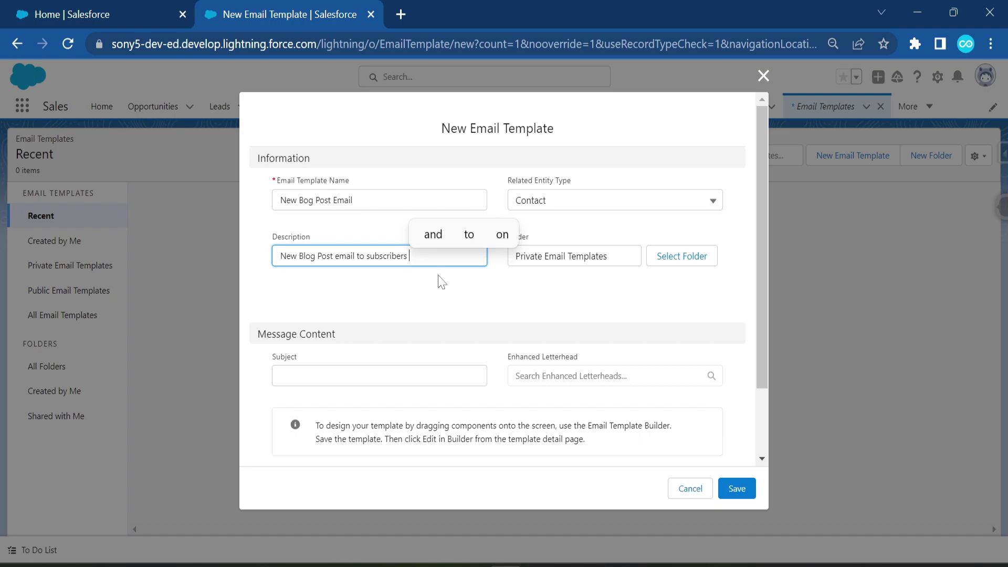
{"action": "key", "text": "BackSpace"}
Step: Copy 'Blog Post email to subscribers' from the description into the Subject field
{"action": "left_click", "coordinate": [339, 375]}
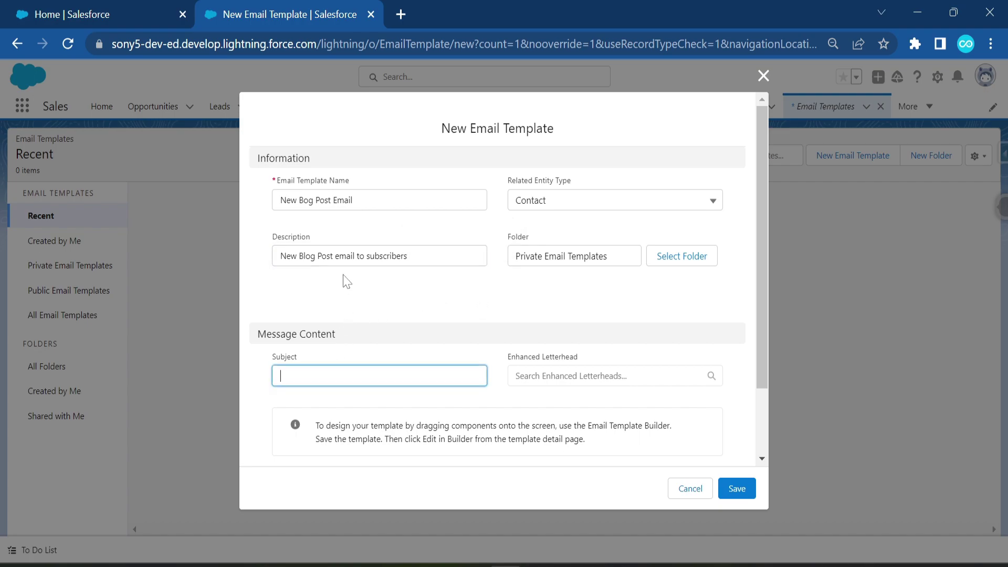
{"action": "left_click_drag", "start_coordinate": [407, 257], "coordinate": [297, 256]}
{"action": "key", "text": "ctrl+c"}
{"action": "left_click", "coordinate": [367, 375]}
{"action": "key", "text": "ctrl+v"}
{"action": "left_click", "coordinate": [480, 341]}
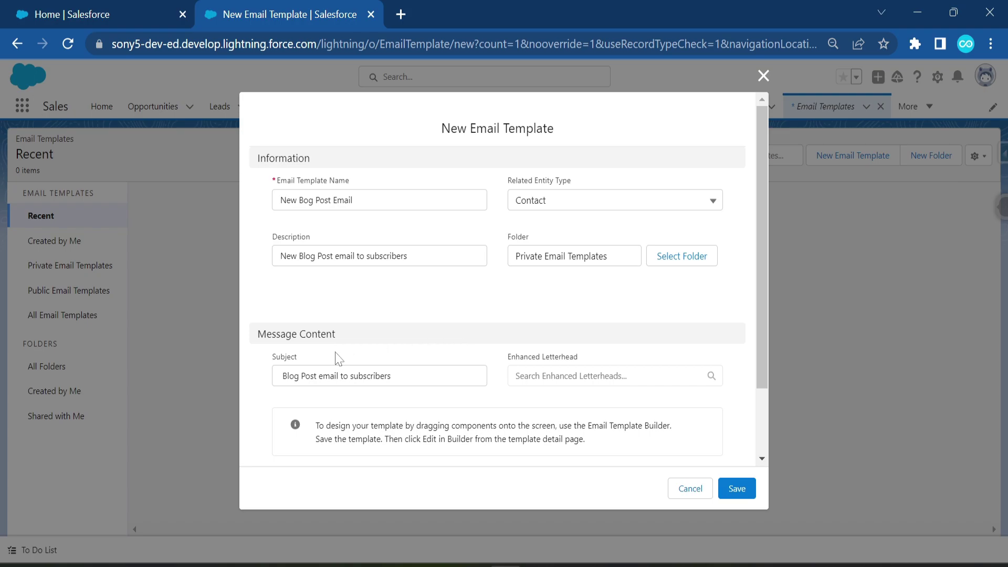
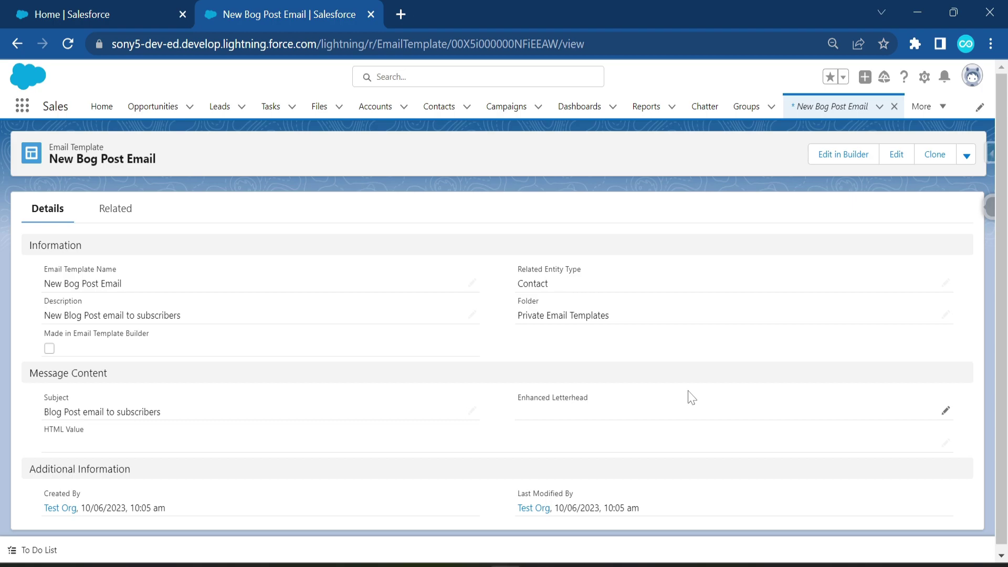
Step: Drag across the New Bog Post Email template page, then dismiss the open element with Escape
{"action": "mouse_move", "coordinate": [800, 137]}
{"action": "left_mouse_down"}
{"action": "mouse_move", "coordinate": [811, 173]}
{"action": "mouse_move", "coordinate": [883, 174]}
{"action": "left_mouse_up"}
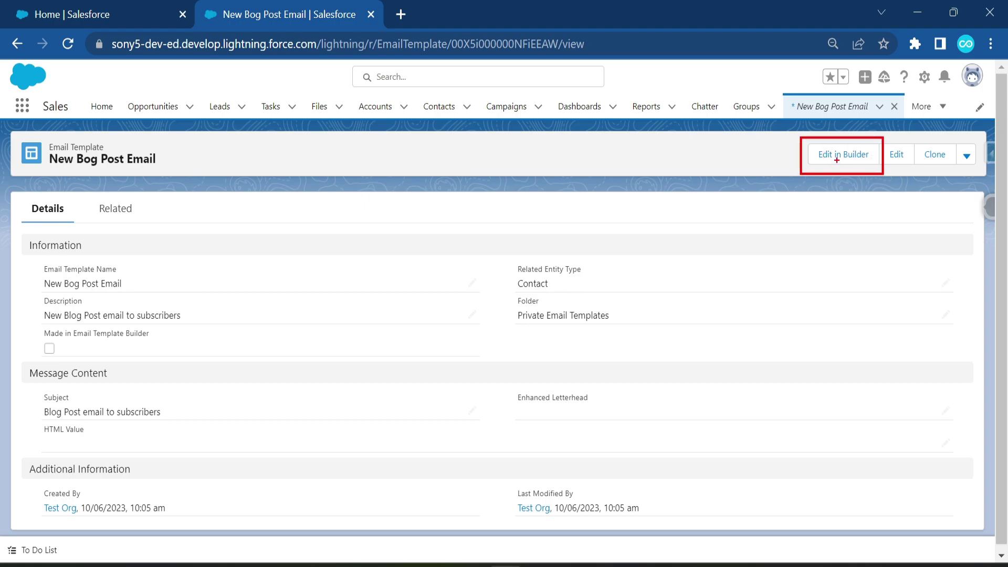
{"action": "mouse_move", "coordinate": [765, 145]}
{"action": "left_mouse_down"}
{"action": "mouse_move", "coordinate": [771, 161]}
{"action": "mouse_move", "coordinate": [794, 137]}
{"action": "left_mouse_up"}
{"action": "key", "text": "Escape"}
Step: Open New Bog Post Email in the Email Template Builder and close the welcome video
{"action": "left_click", "coordinate": [828, 160]}
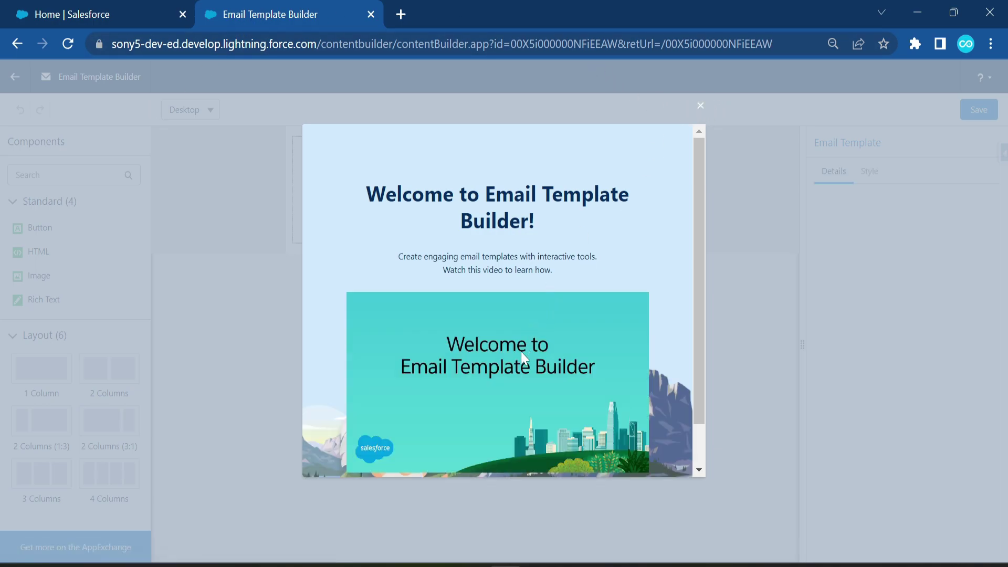
{"action": "scroll", "coordinate": [525, 341], "scroll_direction": "down", "scroll_amount": 1}
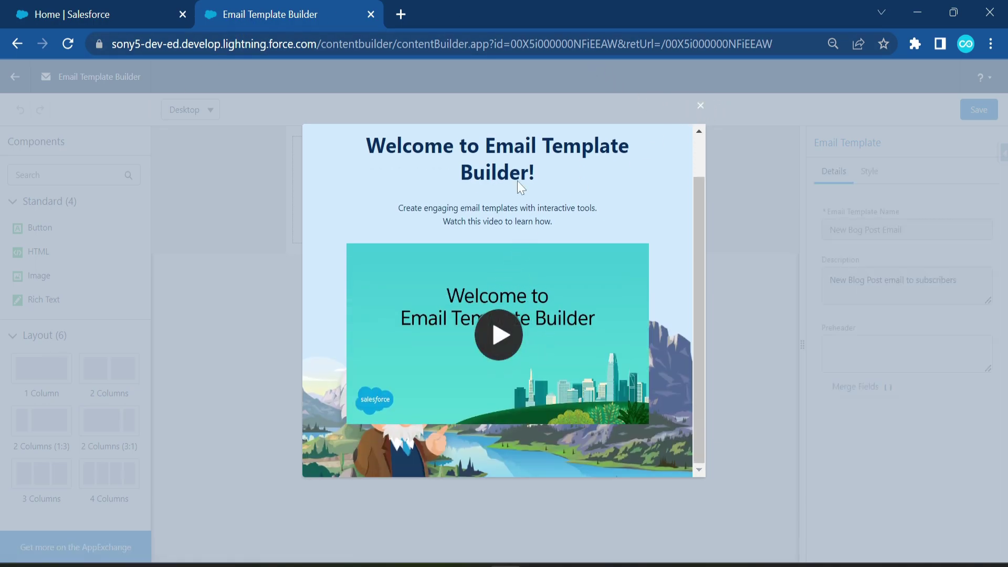
{"action": "scroll", "coordinate": [368, 135], "scroll_direction": "up", "scroll_amount": 1}
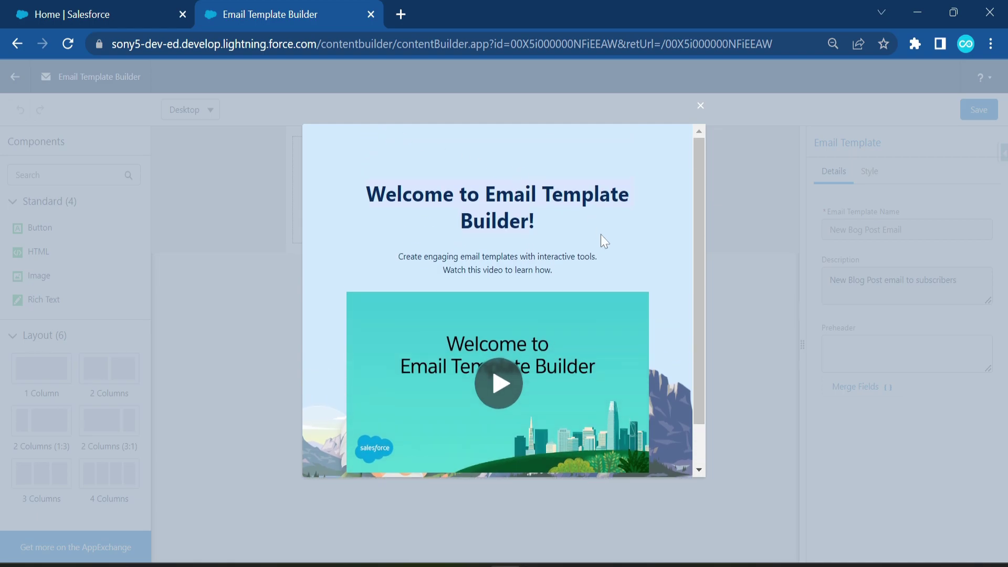
{"action": "scroll", "coordinate": [541, 283], "scroll_direction": "down", "scroll_amount": 1}
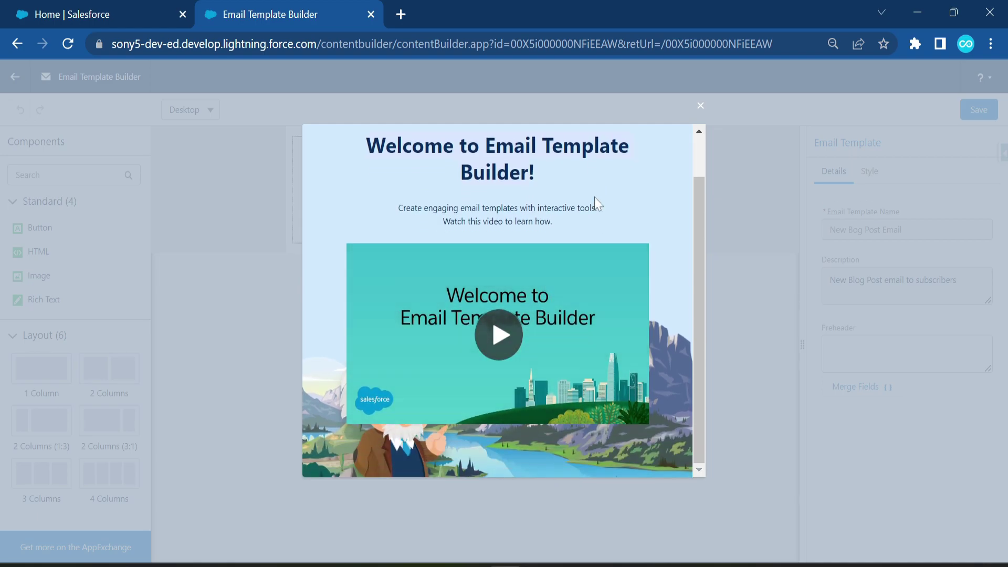
{"action": "left_click", "coordinate": [704, 108]}
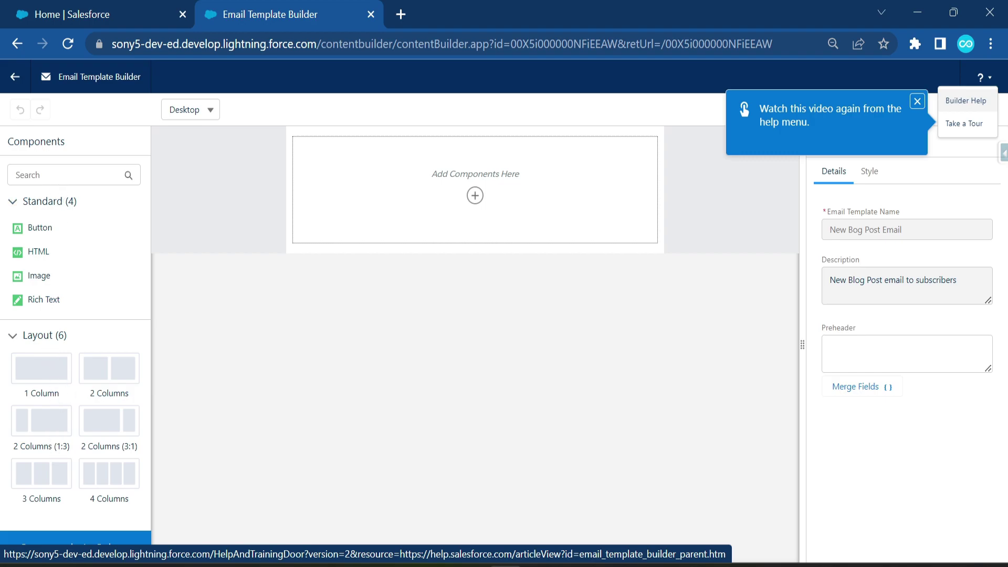
Step: Close the help callout and place an Image component on the empty email canvas
{"action": "left_click", "coordinate": [916, 102]}
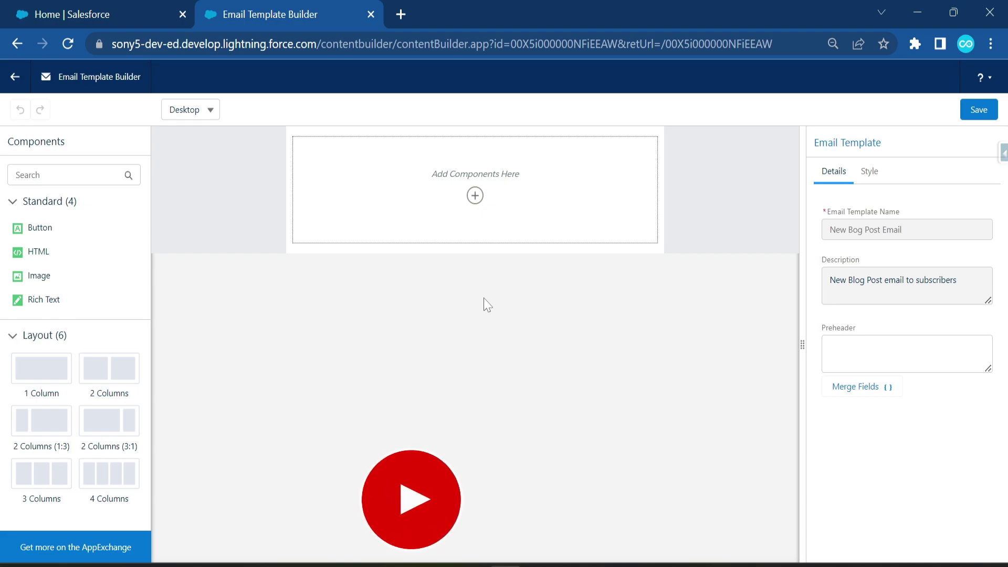
{"action": "left_click_drag", "start_coordinate": [38, 279], "coordinate": [407, 162]}
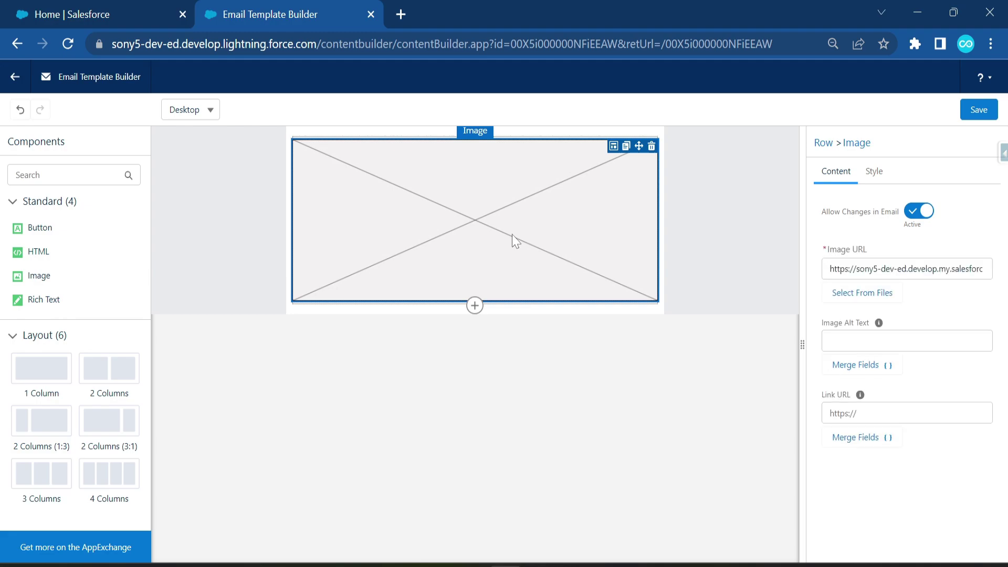
Step: Upload Logo PNG.png from the Desktop into the image block
{"action": "left_click", "coordinate": [865, 298]}
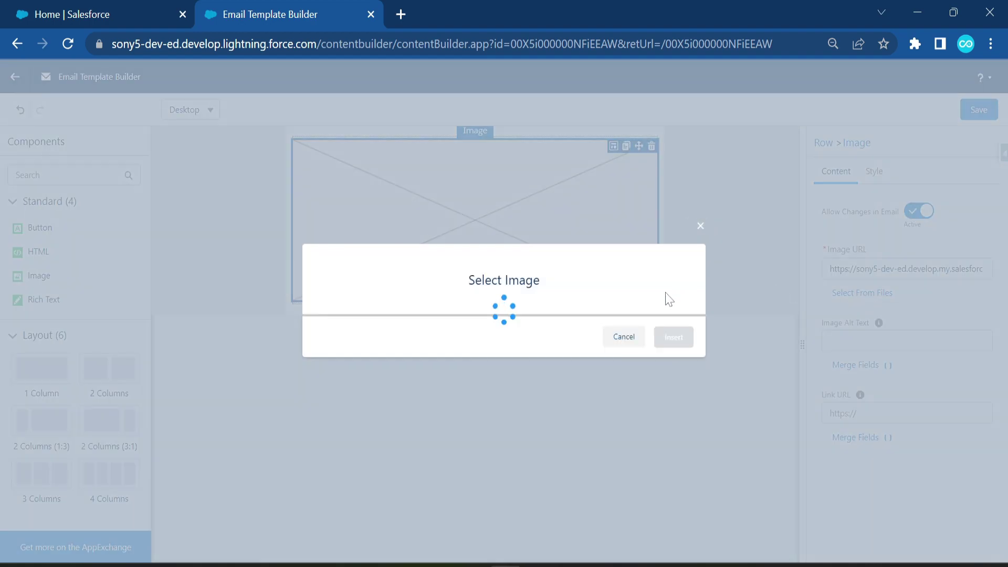
{"action": "left_click", "coordinate": [361, 218]}
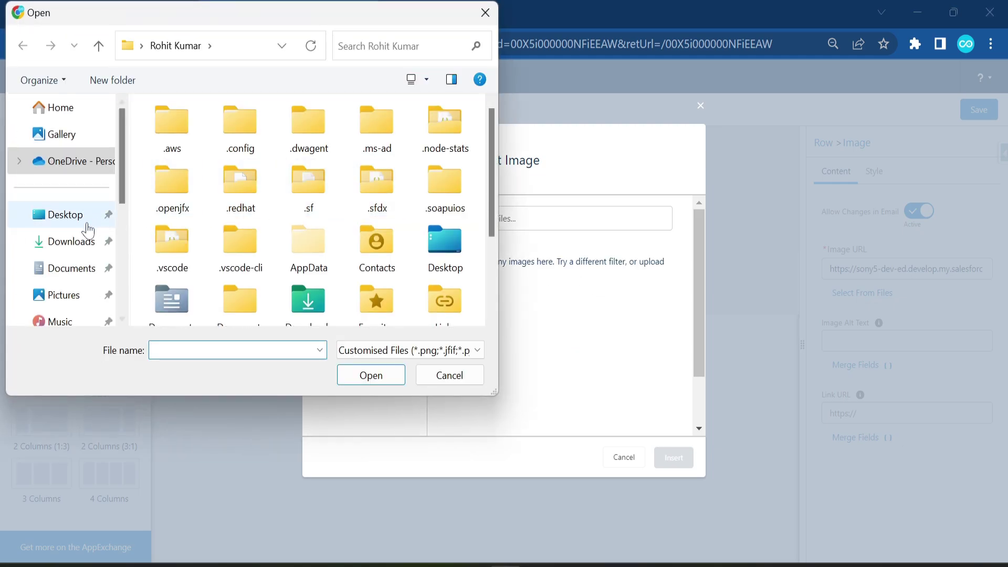
{"action": "left_click", "coordinate": [83, 218]}
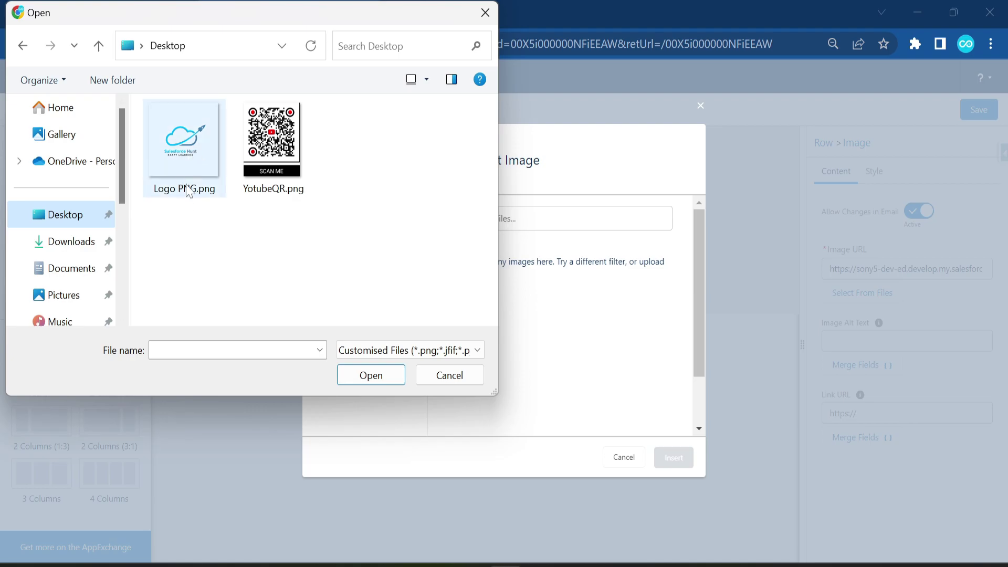
{"action": "double_click", "coordinate": [187, 137]}
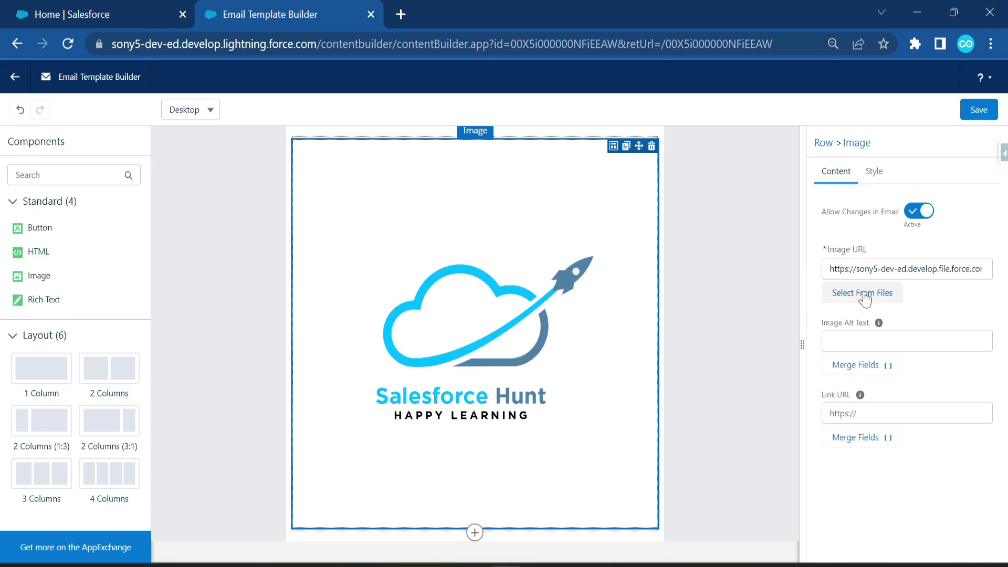
Step: Set the logo's Image Width (%) to 30 in its Style size settings
{"action": "left_click", "coordinate": [874, 171]}
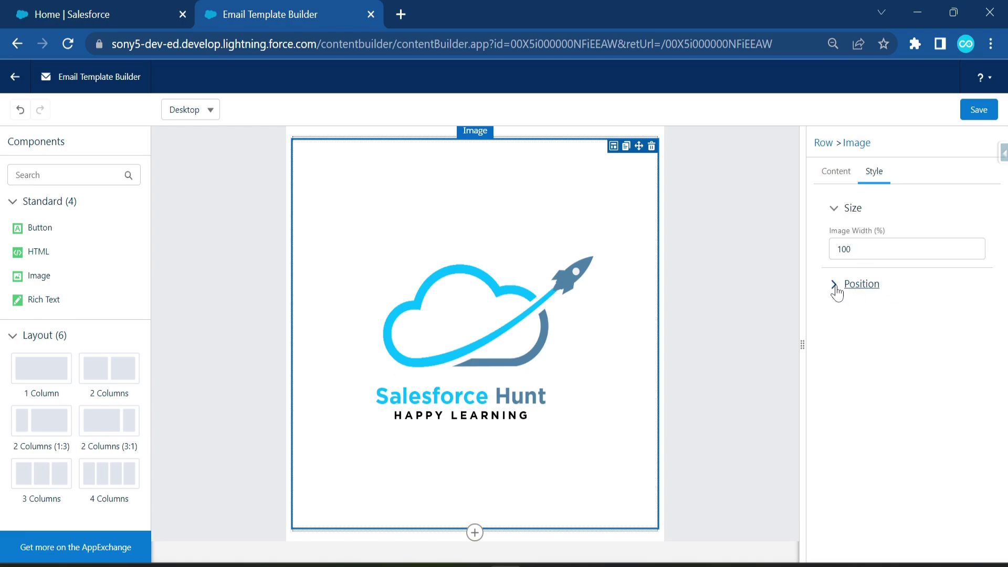
{"action": "left_click", "coordinate": [835, 287]}
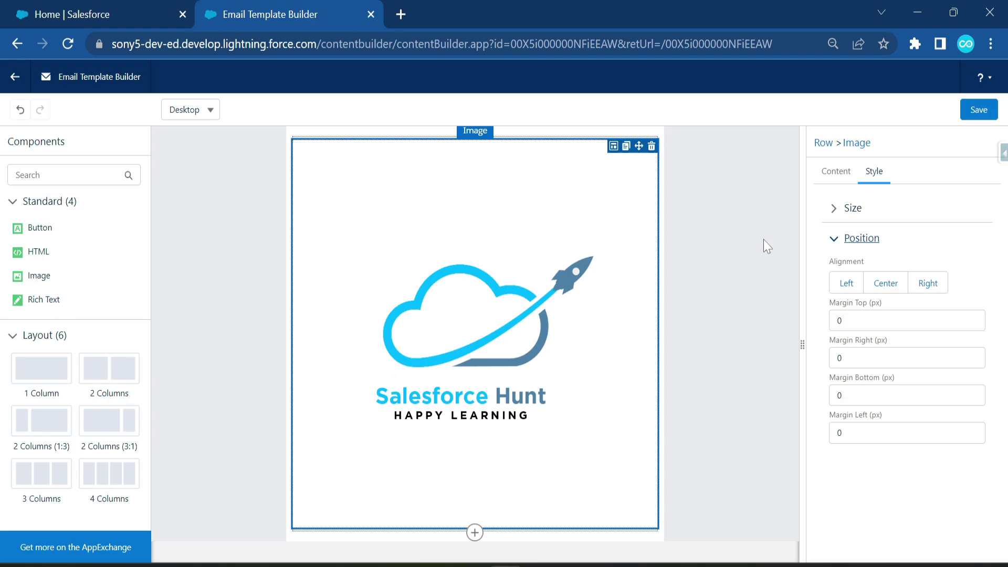
{"action": "left_click", "coordinate": [853, 210]}
{"action": "double_click", "coordinate": [845, 249]}
{"action": "type", "text": "30"}
{"action": "left_click", "coordinate": [819, 318]}
{"action": "left_click", "coordinate": [784, 313]}
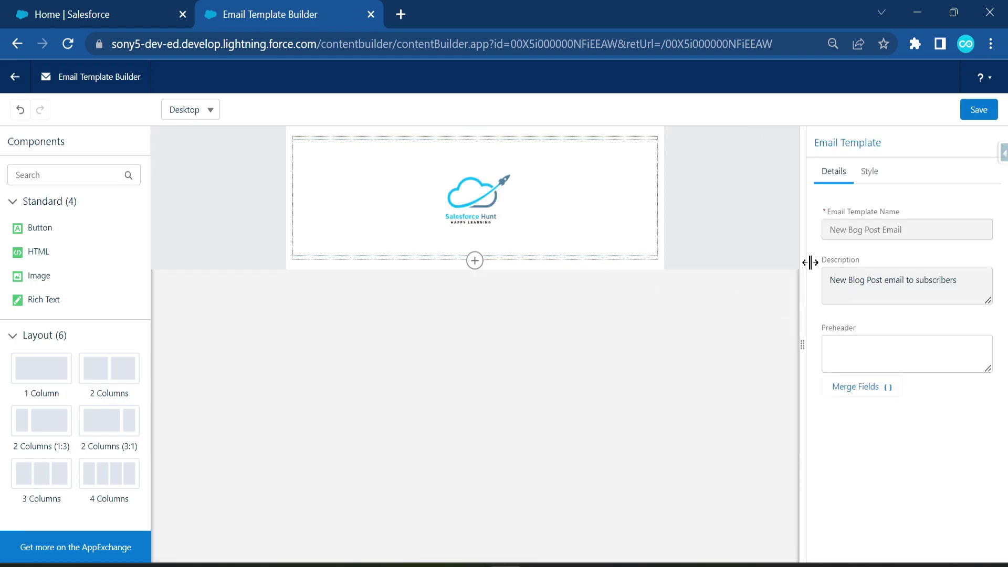
Step: Select the logo and set its Style > Position alignment to Right
{"action": "left_click", "coordinate": [868, 171]}
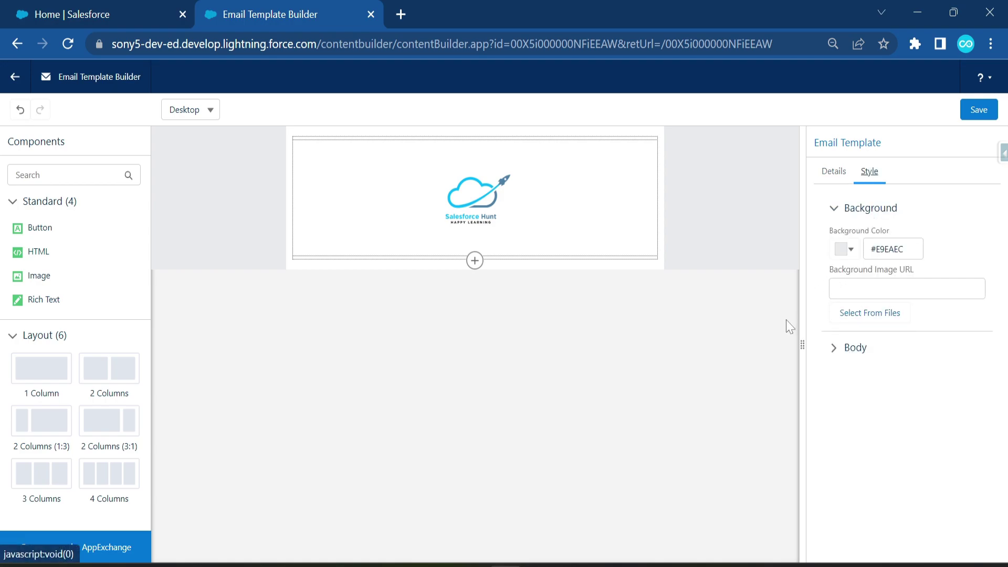
{"action": "left_click", "coordinate": [834, 349]}
{"action": "left_click", "coordinate": [593, 199]}
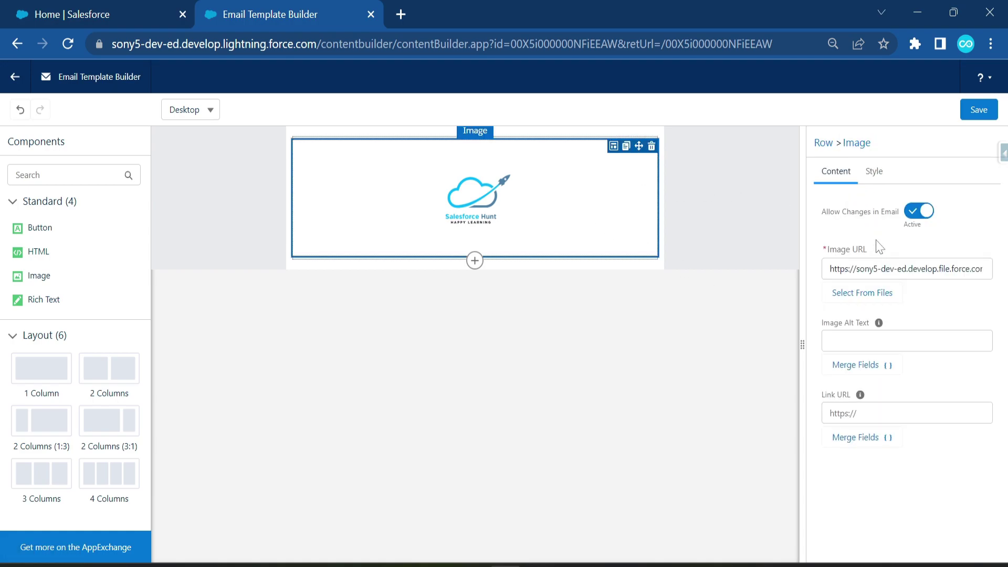
{"action": "left_click", "coordinate": [873, 172]}
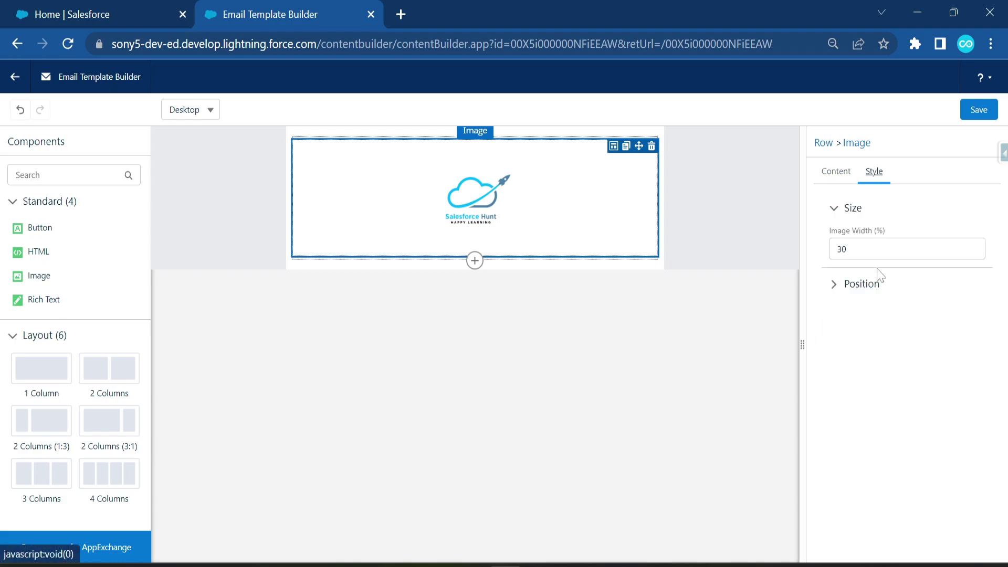
{"action": "left_click", "coordinate": [830, 285]}
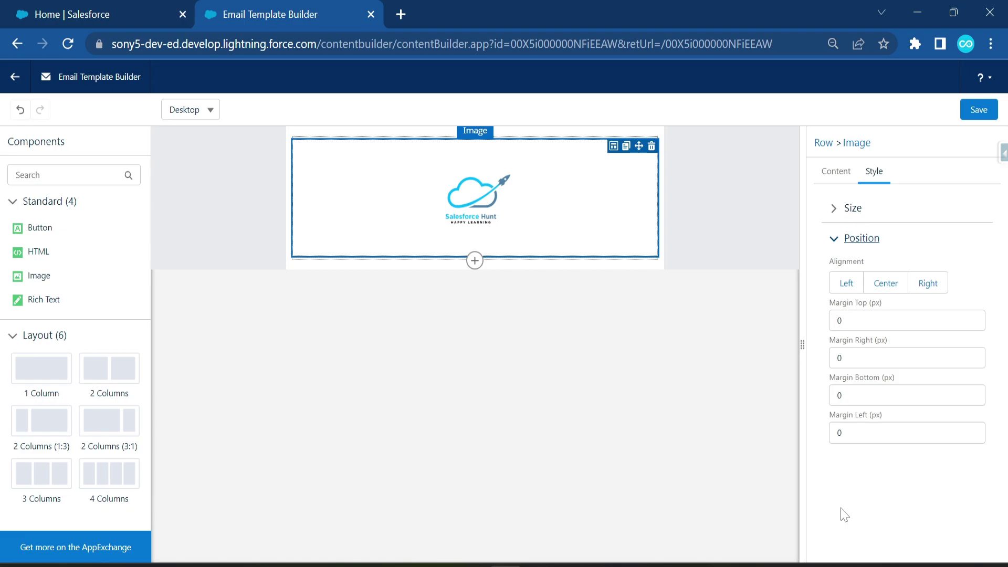
{"action": "left_click", "coordinate": [928, 286]}
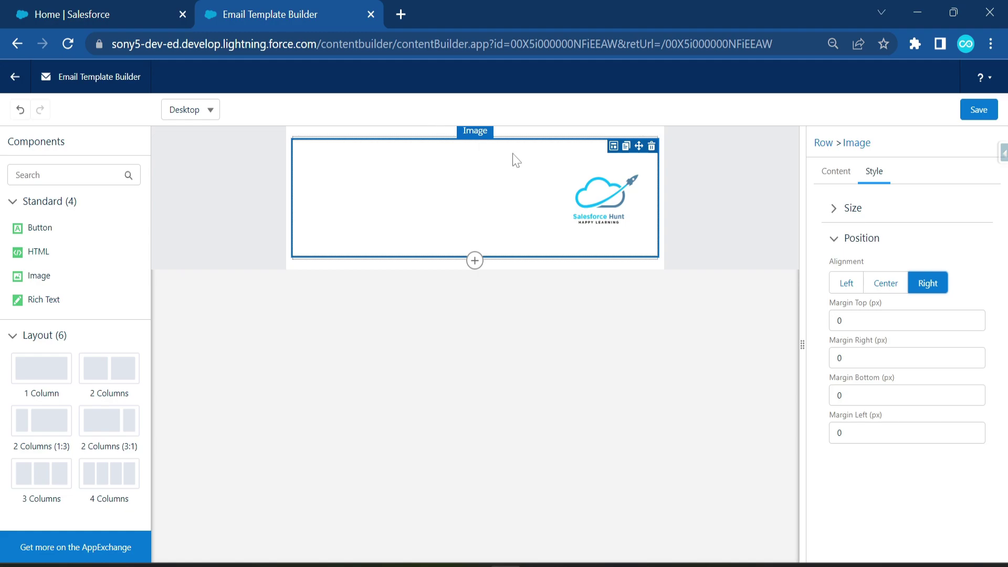
Step: Insert a second image block below the logo with the neon-lit desk picture
{"action": "left_click", "coordinate": [475, 261]}
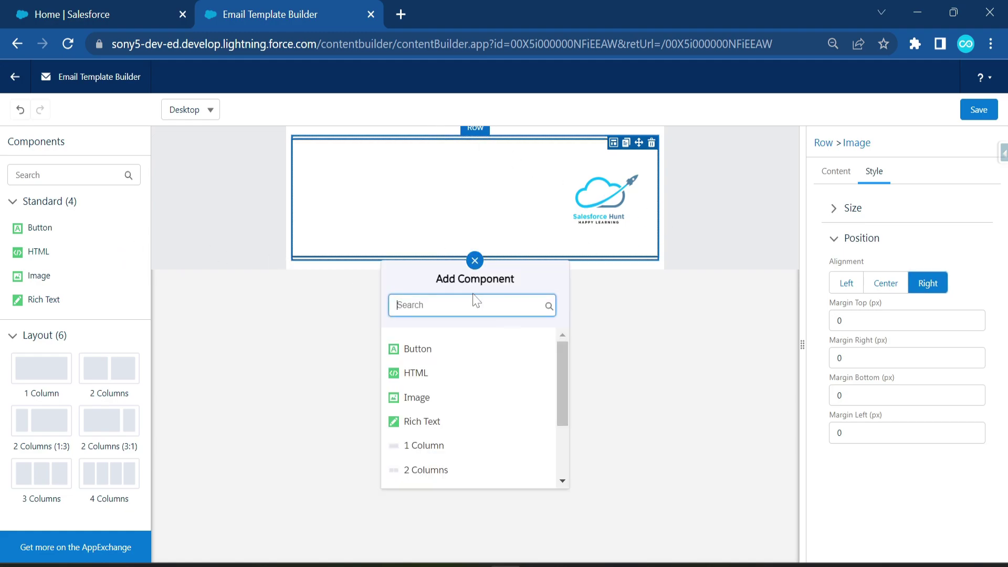
{"action": "left_click", "coordinate": [434, 396]}
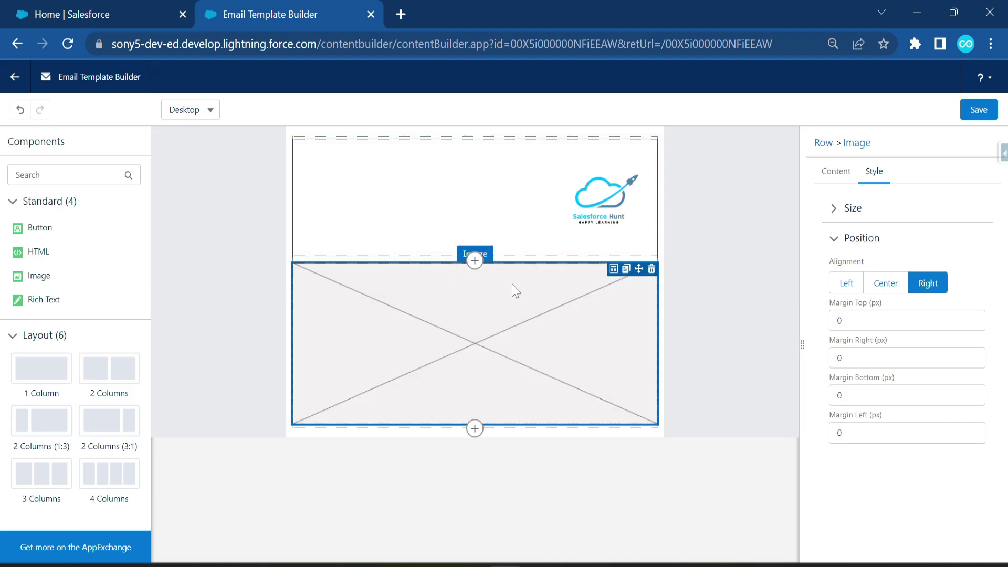
{"action": "left_click", "coordinate": [835, 171]}
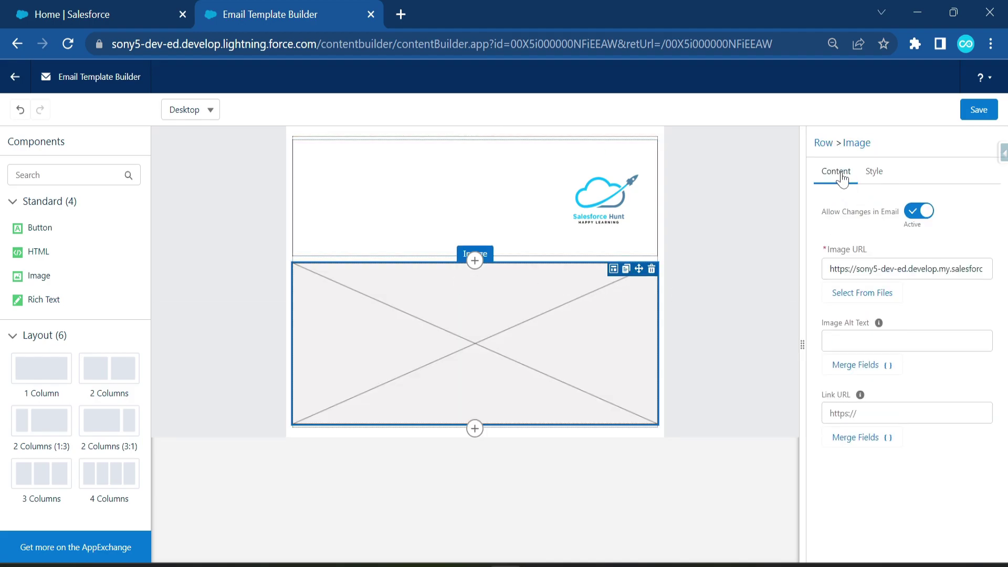
{"action": "left_click", "coordinate": [861, 293]}
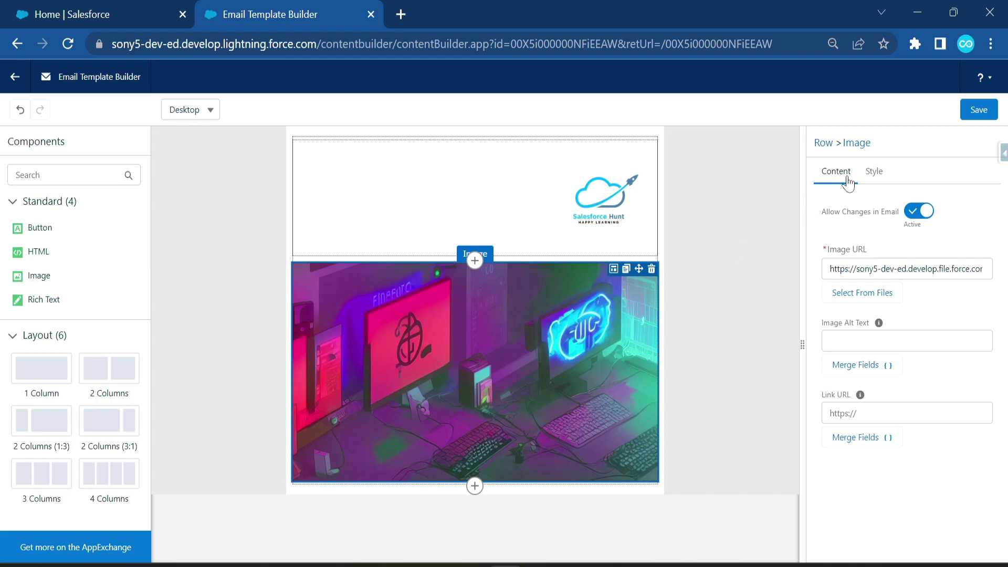
Step: Centre the desk photo in its block using Style > Position alignment
{"action": "left_click", "coordinate": [873, 171]}
{"action": "left_click_drag", "start_coordinate": [853, 248], "coordinate": [797, 244]}
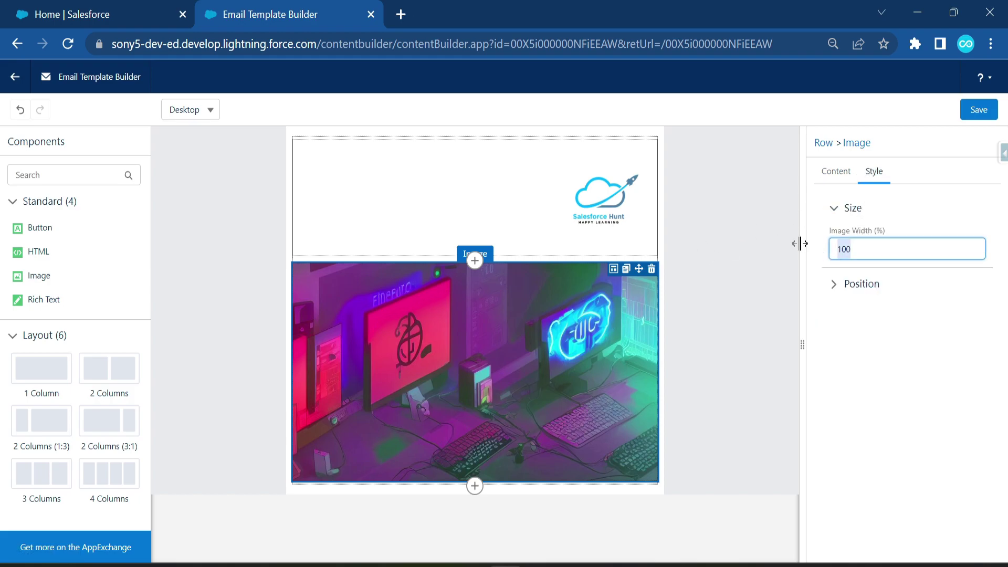
{"action": "left_click", "coordinate": [834, 286]}
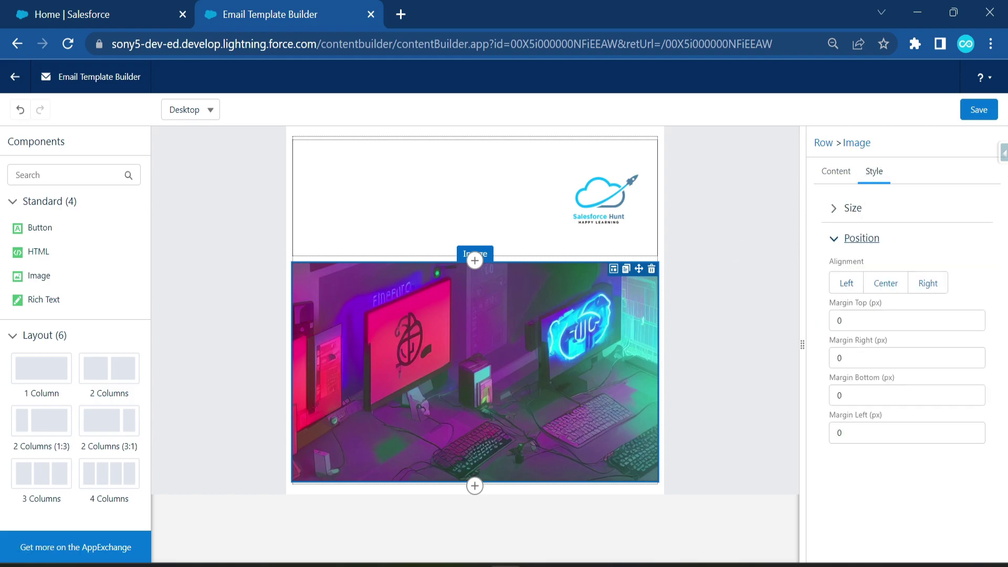
{"action": "left_click", "coordinate": [883, 286]}
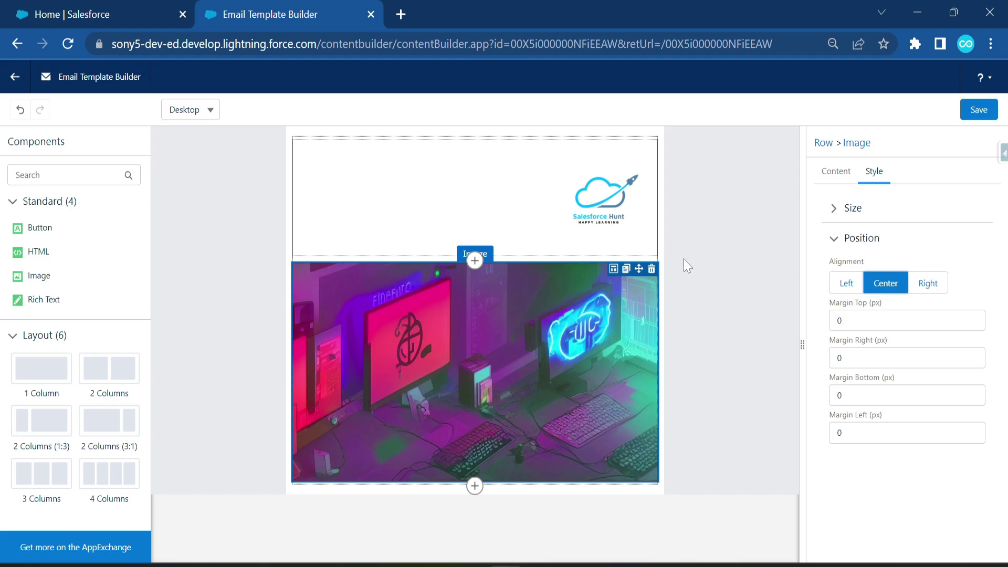
{"action": "left_click", "coordinate": [497, 208]}
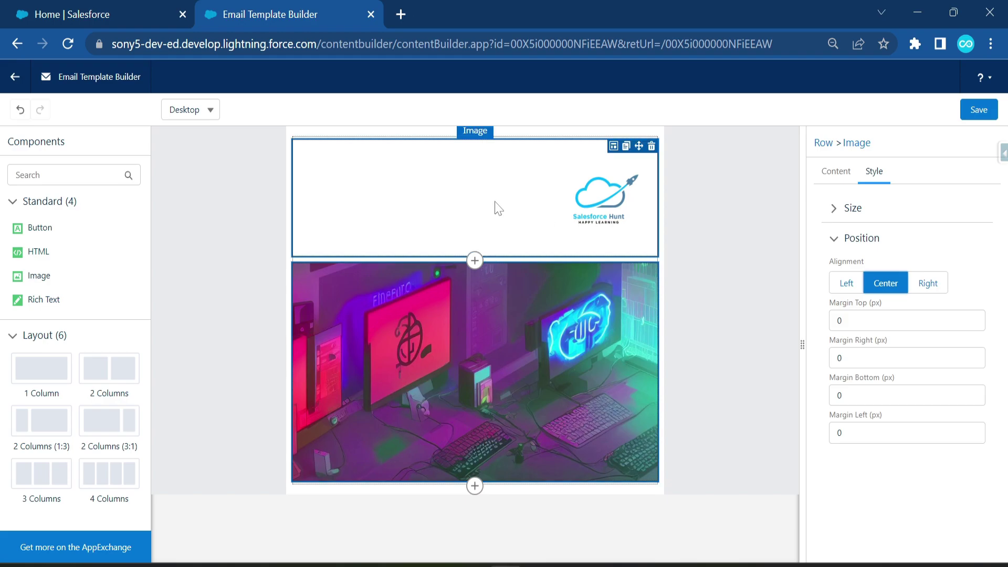
{"action": "left_click", "coordinate": [474, 486]}
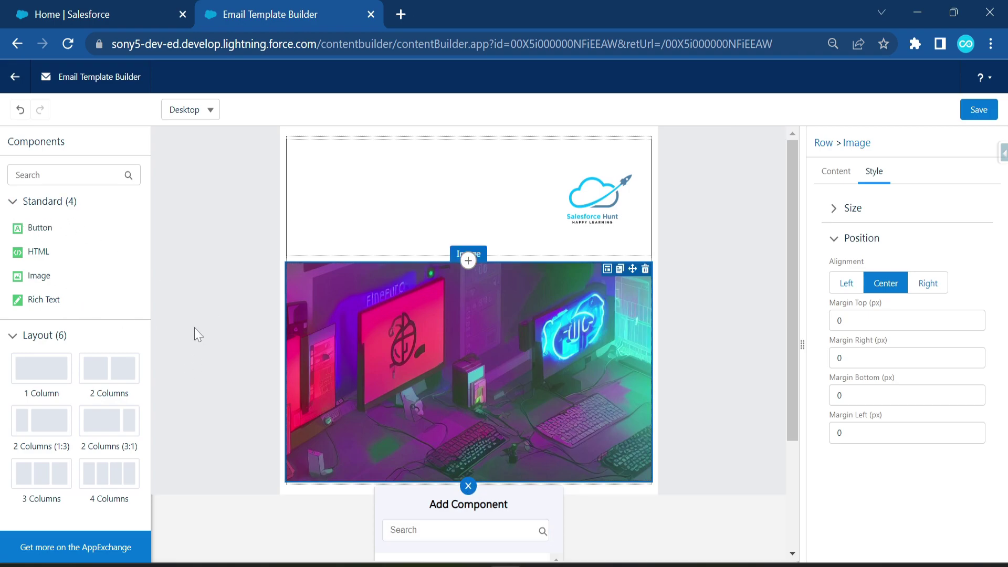
Step: Insert a Rich Text block below the photo and replace its text with 'This is Salesforce Hunt'
{"action": "left_click", "coordinate": [199, 297]}
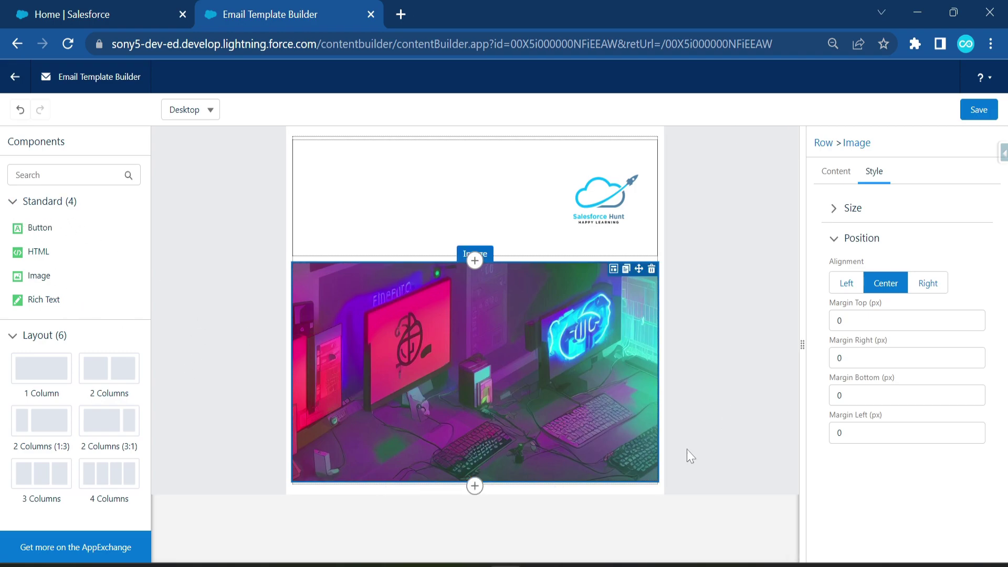
{"action": "left_click", "coordinate": [475, 485]}
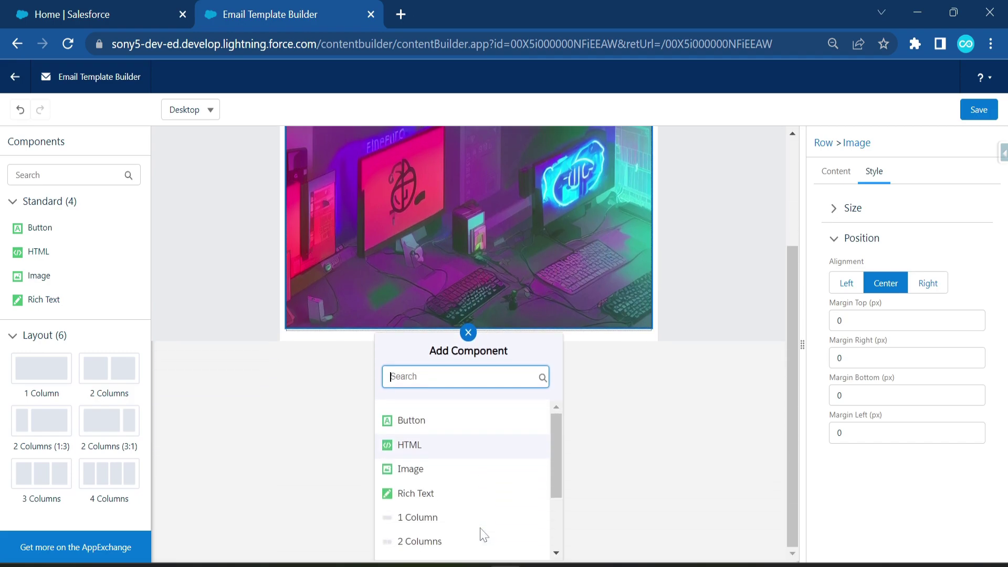
{"action": "left_click", "coordinate": [430, 498]}
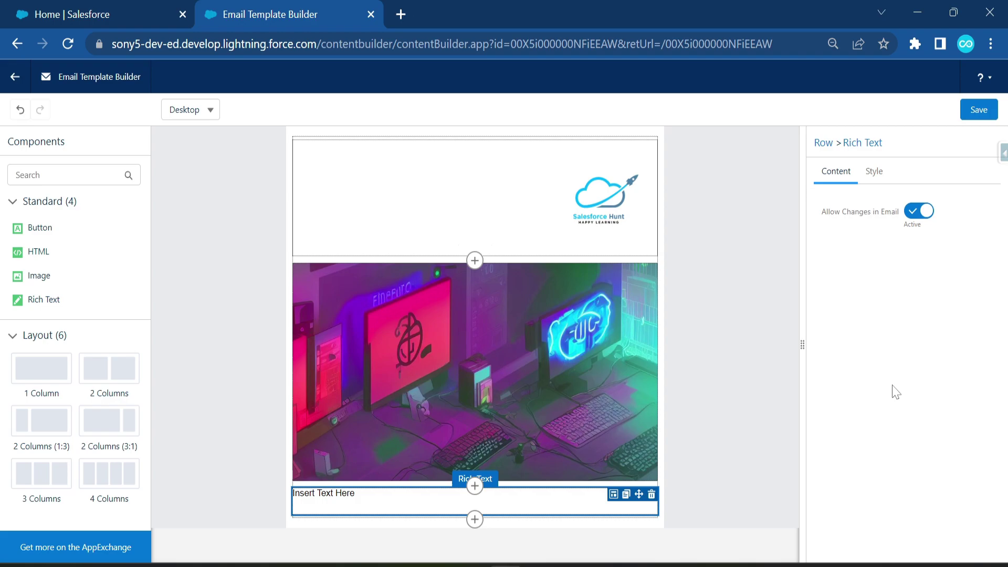
{"action": "left_click", "coordinate": [400, 508]}
{"action": "key", "text": "ctrl+a"}
{"action": "type", "text": "This is Sa"}
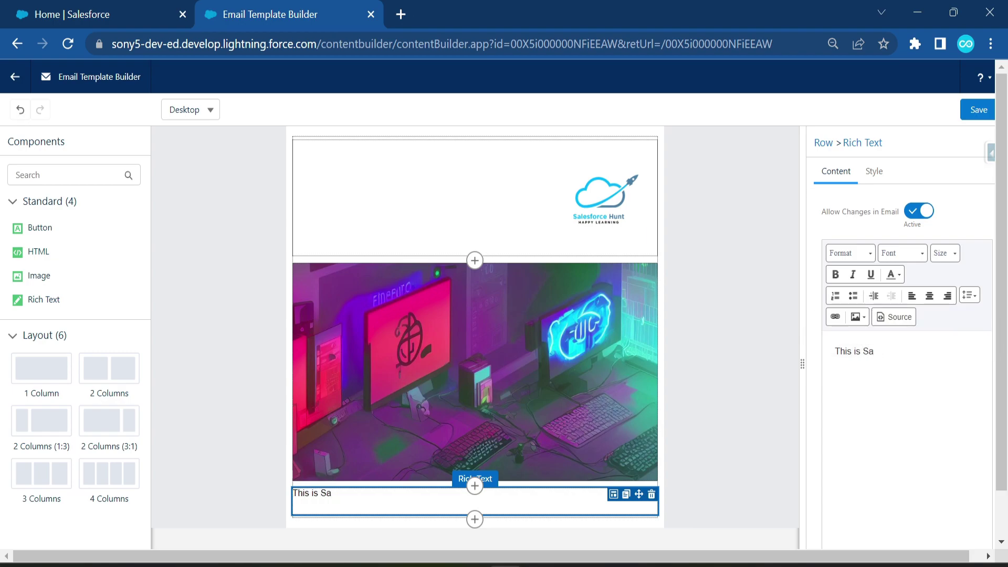
{"action": "type", "text": "lesforce Hunt"}
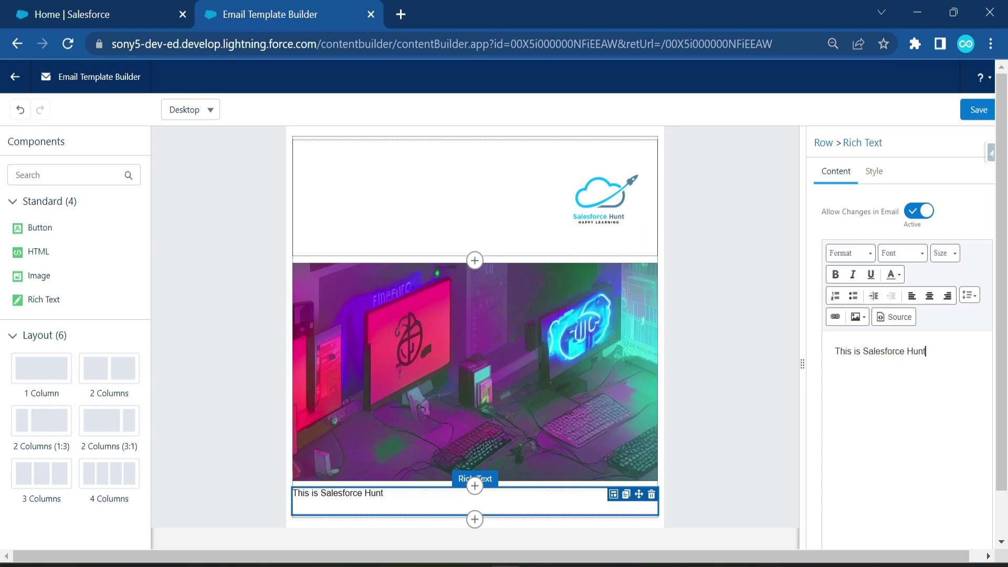
Step: Format the 'This is Salesforce Hunt' line as bold, centre-aligned, size 14
{"action": "left_click_drag", "start_coordinate": [927, 351], "coordinate": [819, 353]}
{"action": "left_click", "coordinate": [836, 275]}
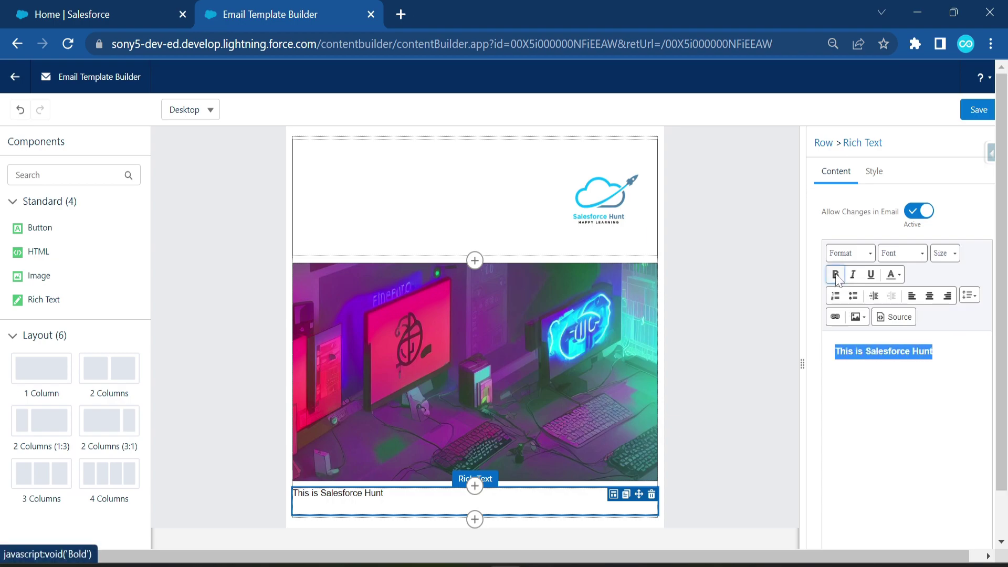
{"action": "left_click", "coordinate": [928, 296]}
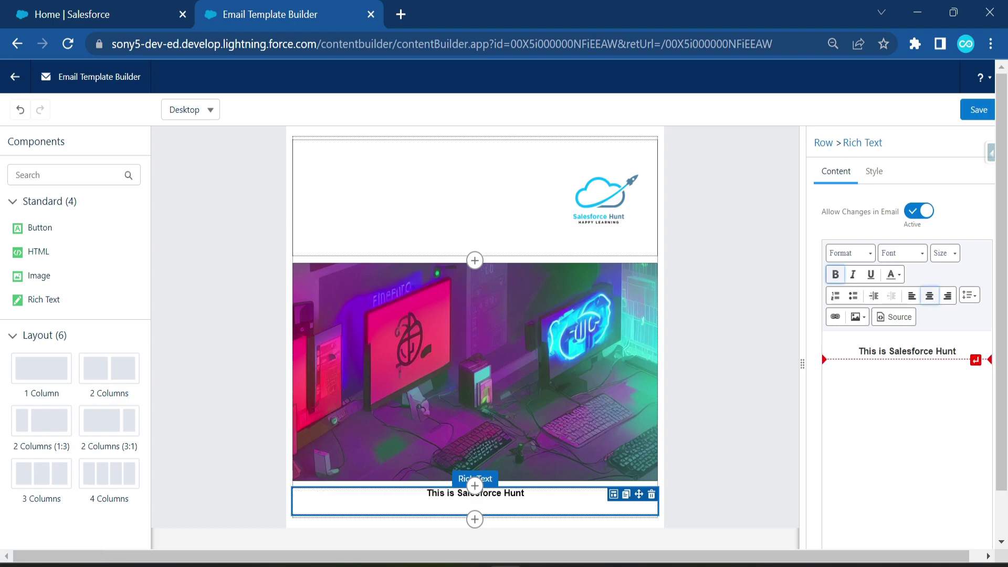
{"action": "left_click_drag", "start_coordinate": [955, 351], "coordinate": [859, 351]}
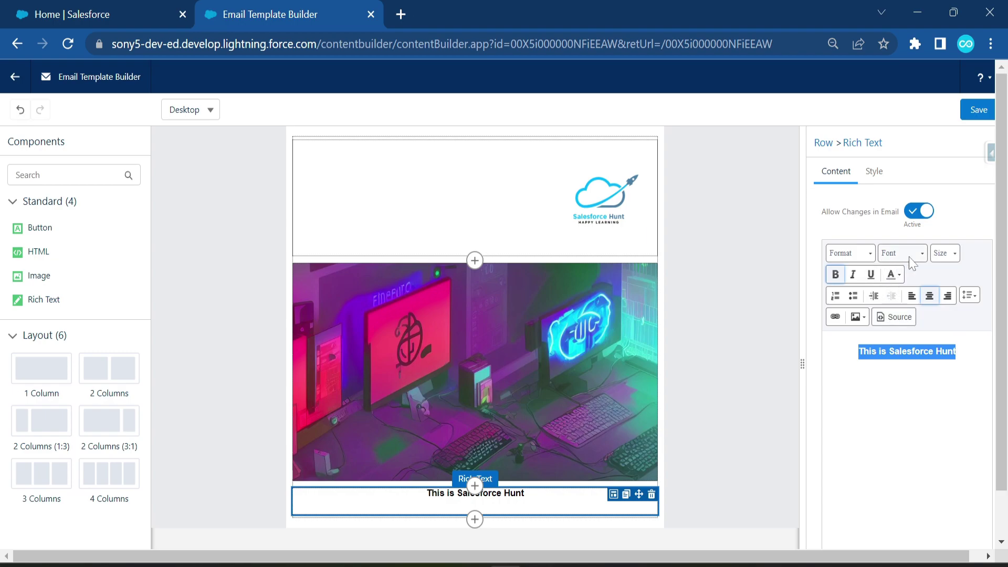
{"action": "left_click", "coordinate": [951, 255]}
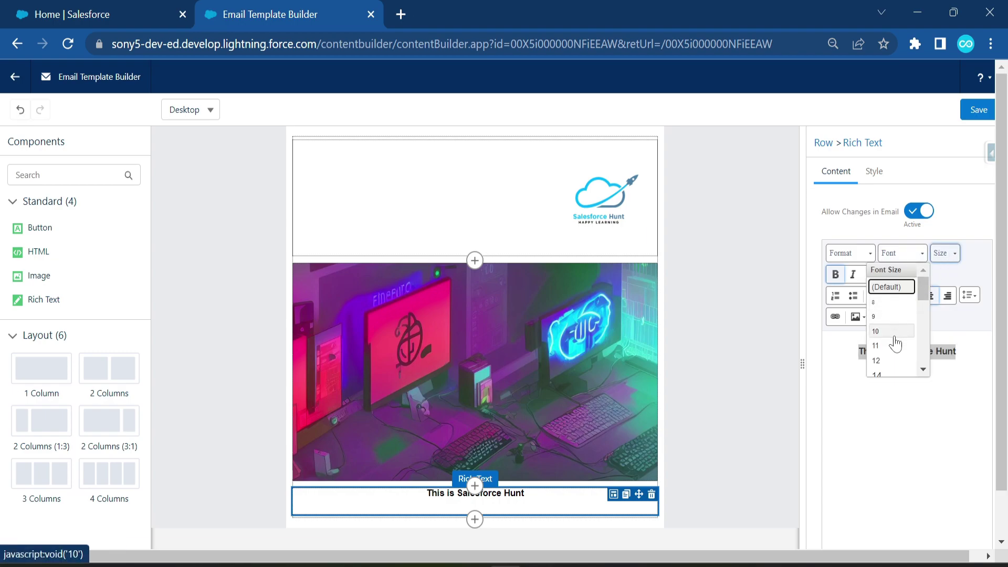
{"action": "left_click", "coordinate": [887, 372]}
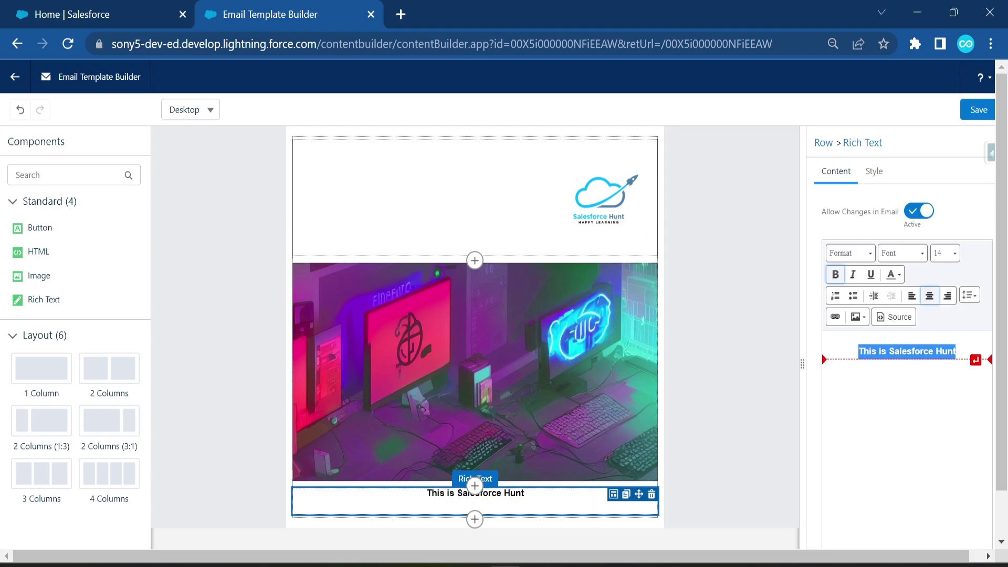
{"action": "left_click", "coordinate": [963, 352]}
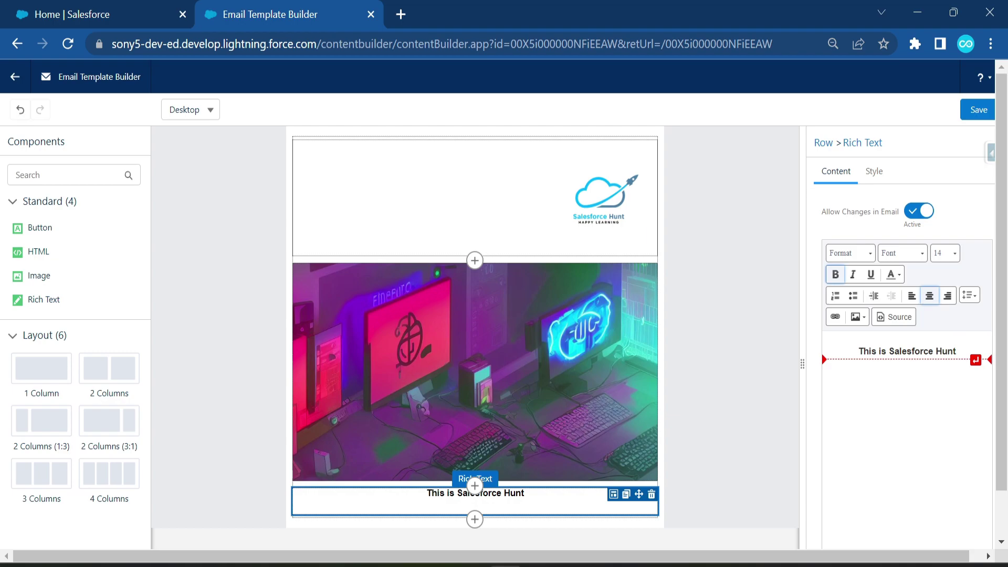
Step: Place an HTML component below the text line and select it to show its 'Insert HTML Here' value
{"action": "left_click_drag", "start_coordinate": [39, 251], "coordinate": [443, 530]}
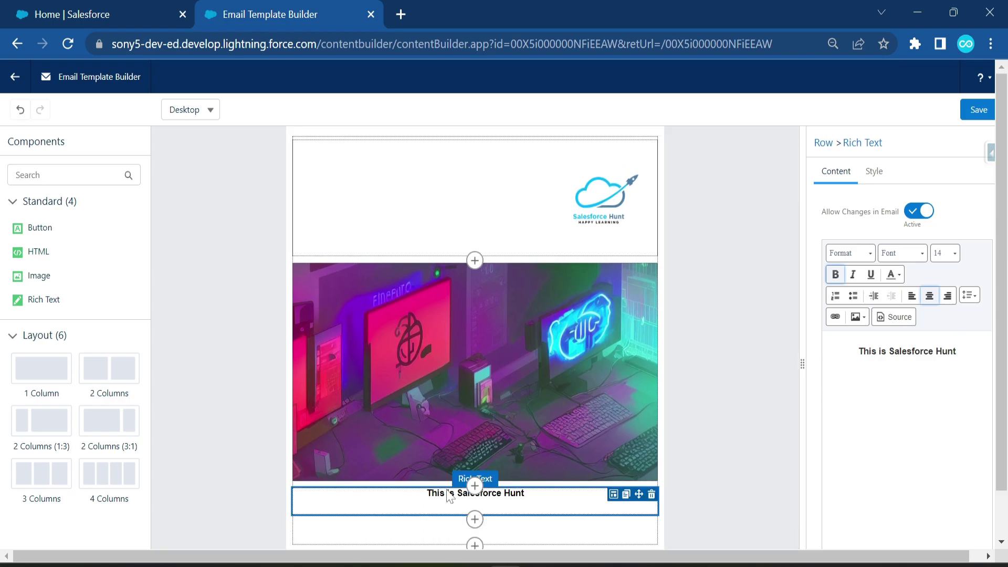
{"action": "scroll", "coordinate": [568, 342], "scroll_direction": "down", "scroll_amount": 5}
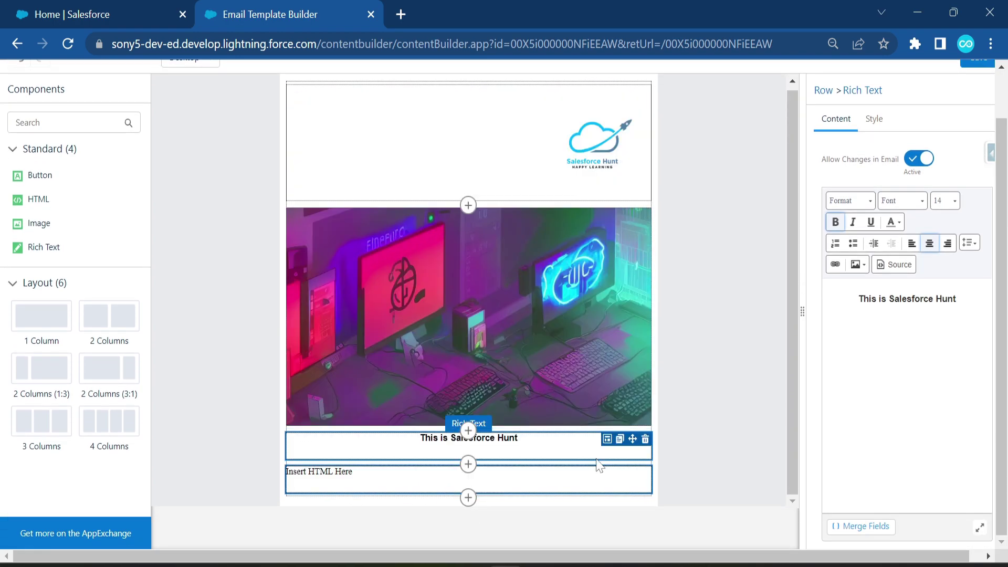
{"action": "left_click", "coordinate": [599, 469]}
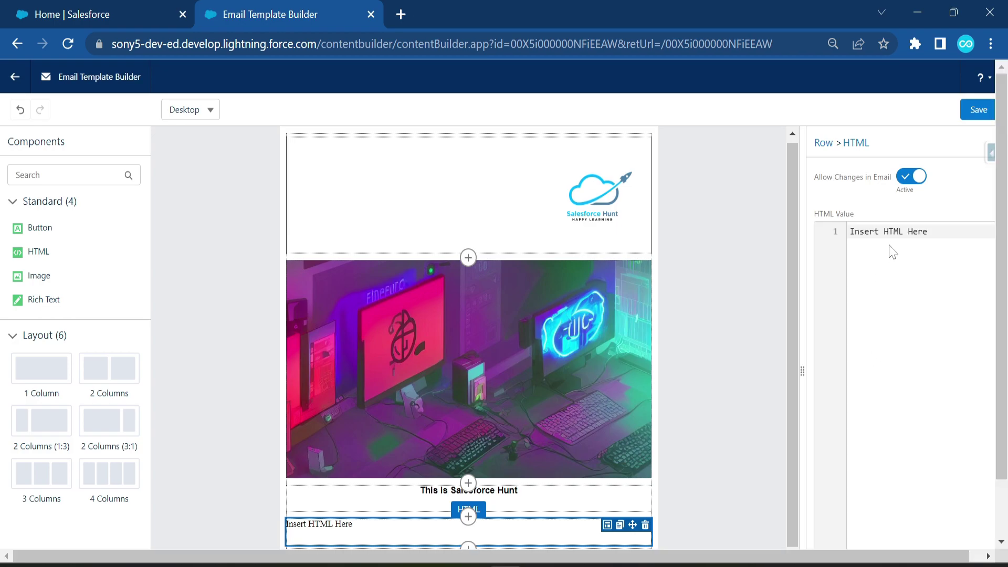
Step: Replace the HTML block's placeholder code with the pasted Creating Email Magic template HTML and view it full size
{"action": "left_click", "coordinate": [910, 255]}
{"action": "key", "text": "ctrl+a"}
{"action": "key", "text": "BackSpace"}
{"action": "key", "text": "ctrl+v"}
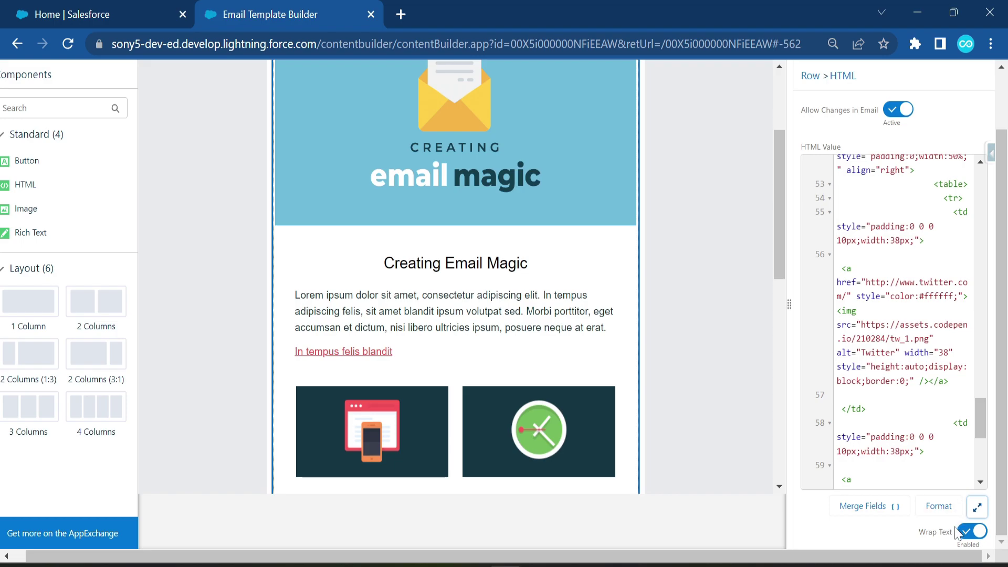
{"action": "left_click", "coordinate": [977, 507]}
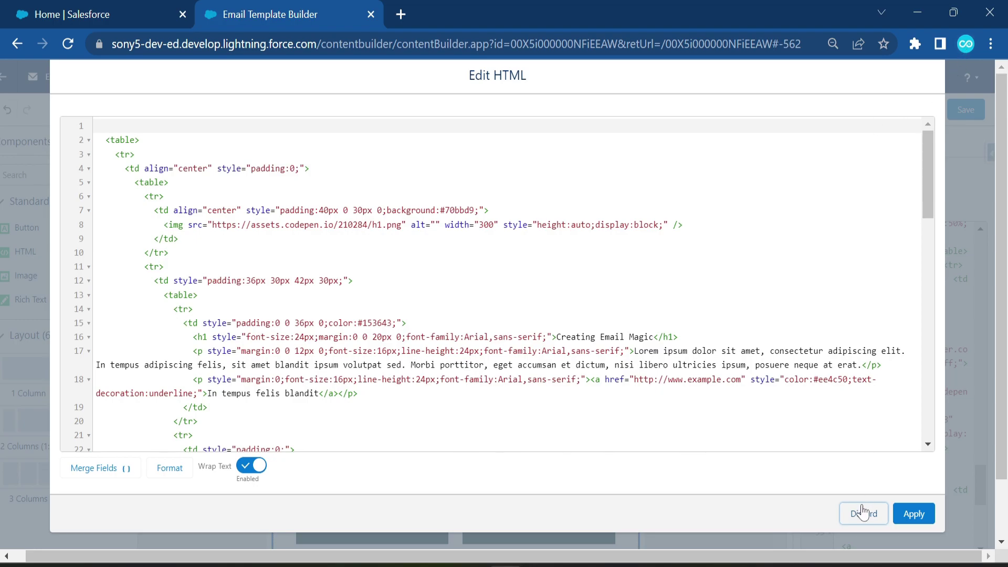
Step: Discard the Edit HTML window and review the Creating Email Magic layout between the logo and desk photo
{"action": "left_click", "coordinate": [864, 513]}
{"action": "scroll", "coordinate": [451, 262], "scroll_direction": "up", "scroll_amount": 3}
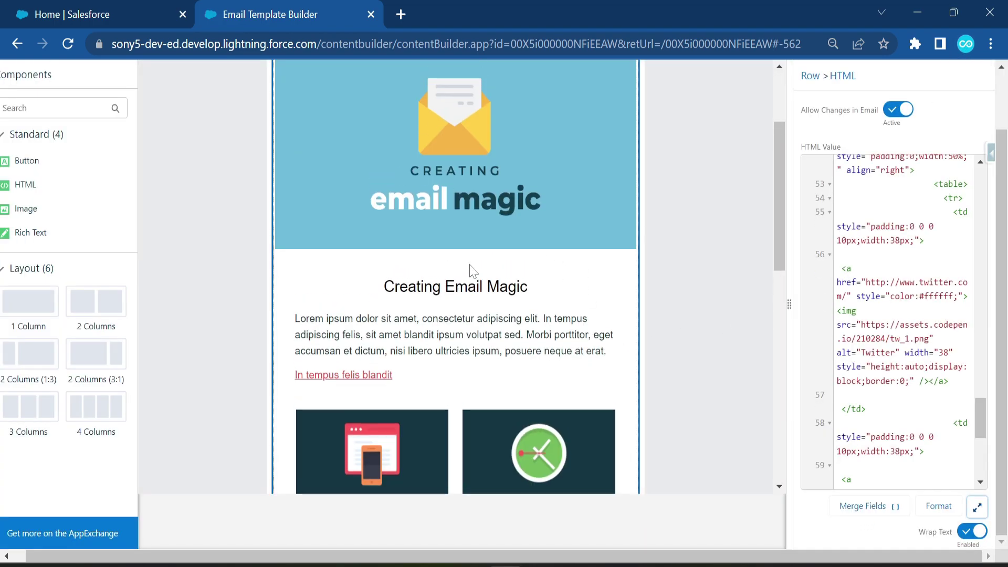
{"action": "scroll", "coordinate": [446, 268], "scroll_direction": "down", "scroll_amount": 9}
{"action": "scroll", "coordinate": [467, 318], "scroll_direction": "down", "scroll_amount": 4}
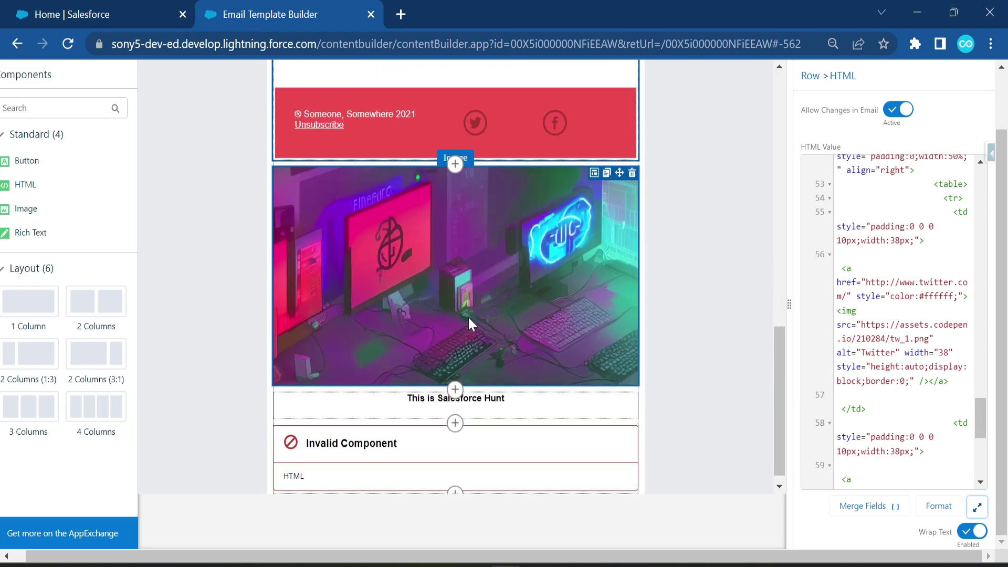
{"action": "scroll", "coordinate": [470, 293], "scroll_direction": "up", "scroll_amount": 13}
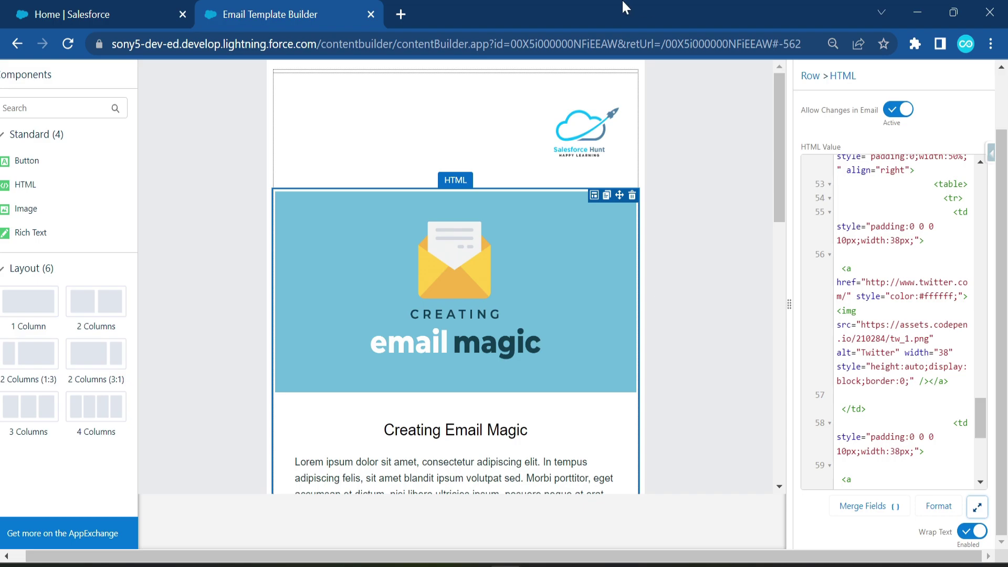
{"action": "scroll", "coordinate": [503, 257], "scroll_direction": "down", "scroll_amount": 5}
{"action": "scroll", "coordinate": [464, 315], "scroll_direction": "up", "scroll_amount": 5}
{"action": "scroll", "coordinate": [488, 272], "scroll_direction": "down", "scroll_amount": 2}
{"action": "scroll", "coordinate": [493, 270], "scroll_direction": "up", "scroll_amount": 2}
{"action": "scroll", "coordinate": [496, 270], "scroll_direction": "down", "scroll_amount": 5}
{"action": "scroll", "coordinate": [499, 270], "scroll_direction": "up", "scroll_amount": 8}
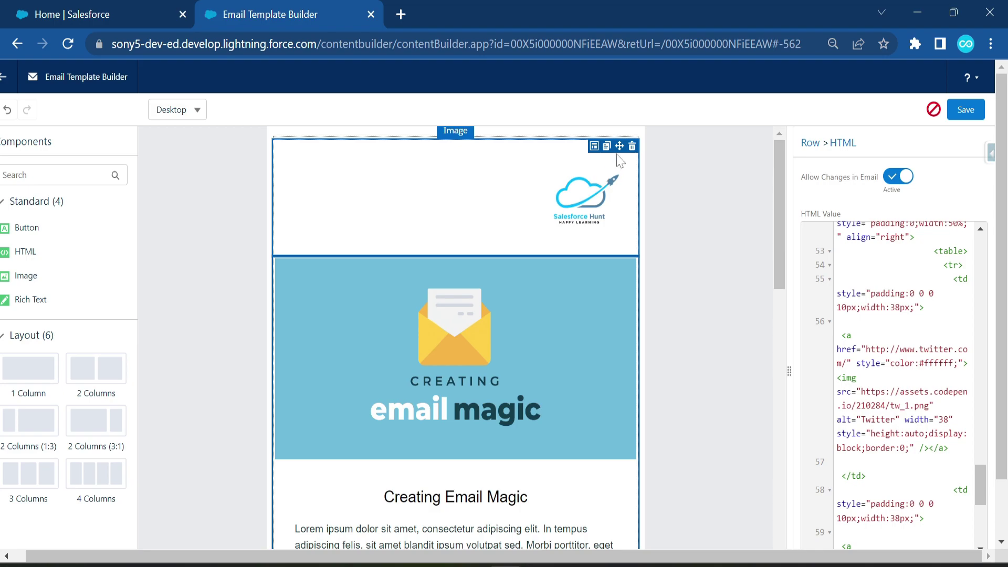
{"action": "scroll", "coordinate": [507, 393], "scroll_direction": "down", "scroll_amount": 7}
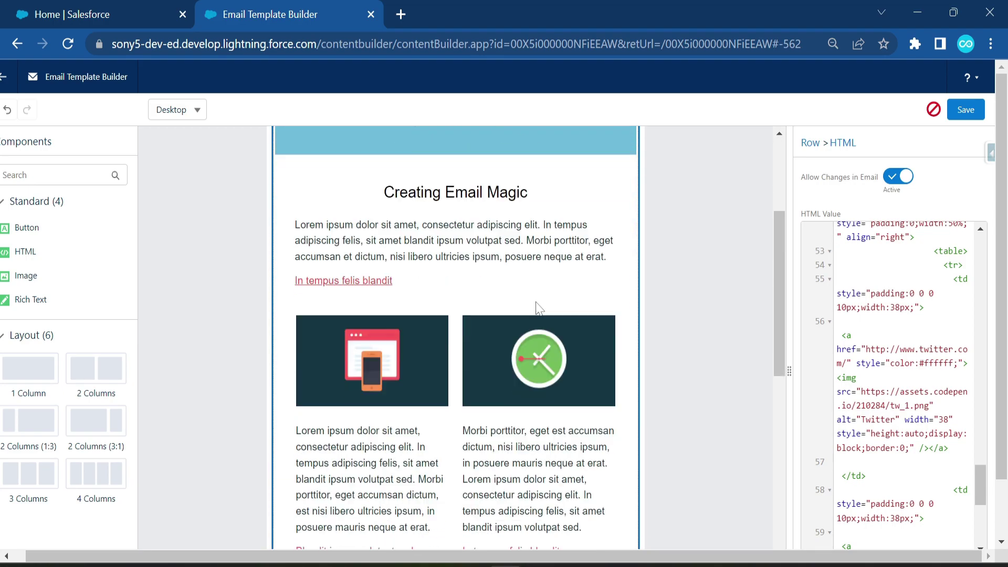
{"action": "scroll", "coordinate": [505, 392], "scroll_direction": "down", "scroll_amount": 6}
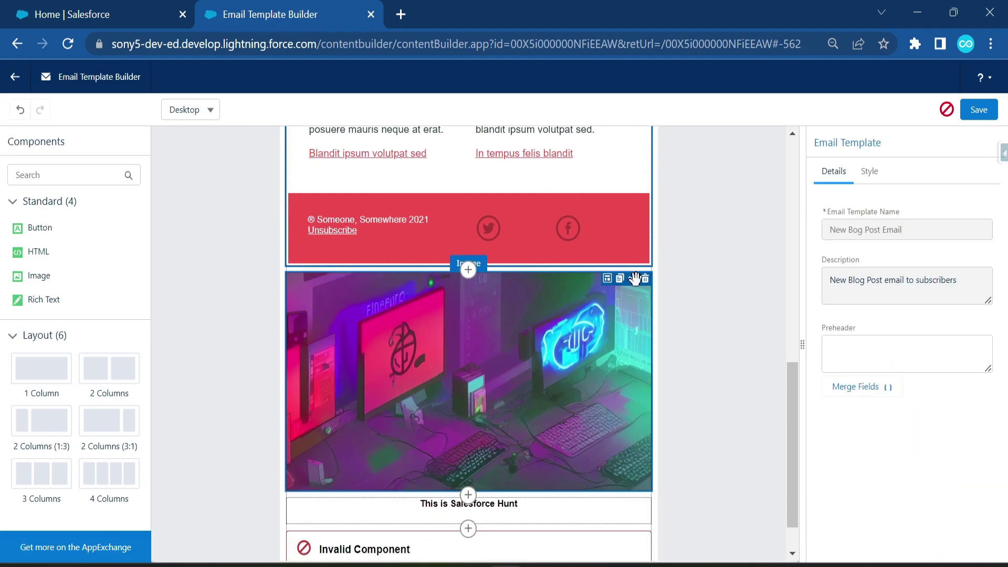
Step: Delete the purple computer image, the invalid HTML block, the Salesforce Hunt text block and the leftover empty rows
{"action": "left_click", "coordinate": [645, 279]}
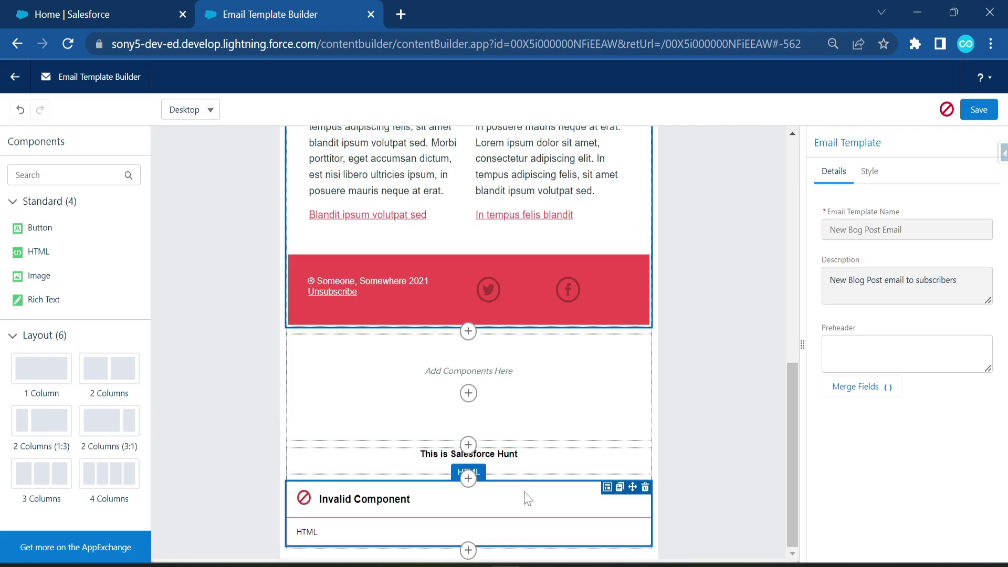
{"action": "left_click", "coordinate": [645, 487]}
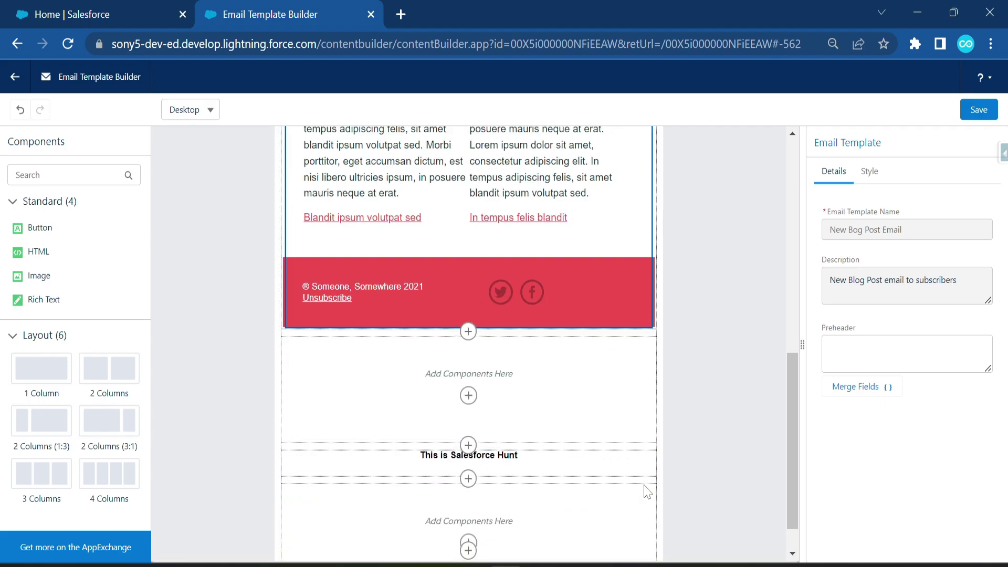
{"action": "left_click", "coordinate": [651, 487]}
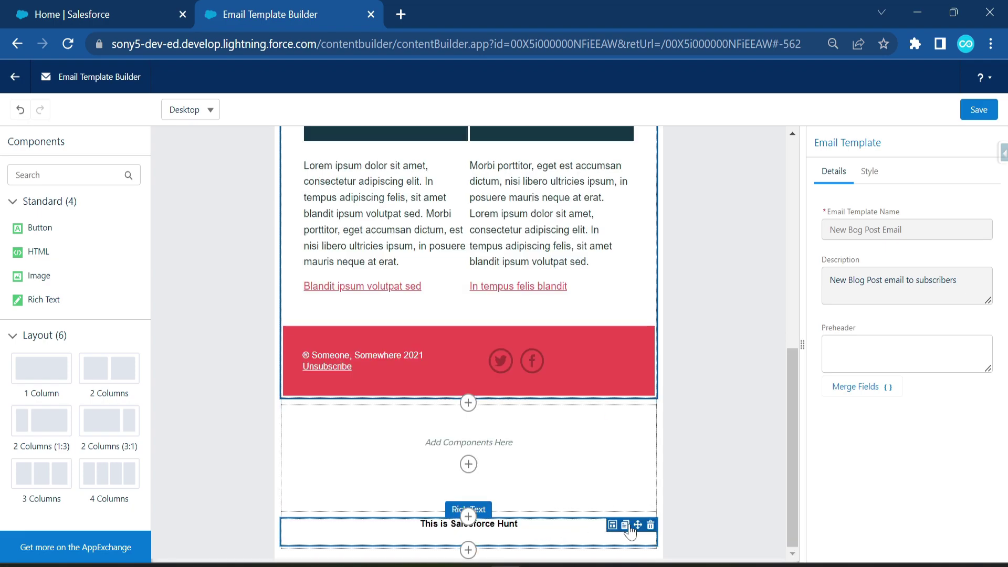
{"action": "left_click", "coordinate": [650, 526]}
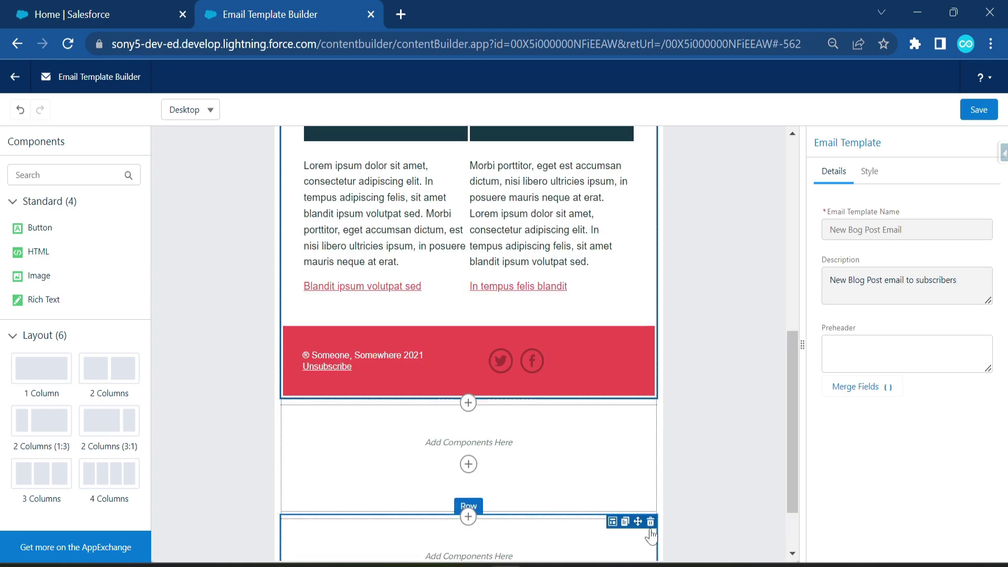
{"action": "left_click", "coordinate": [650, 522]}
{"action": "left_click", "coordinate": [650, 445]}
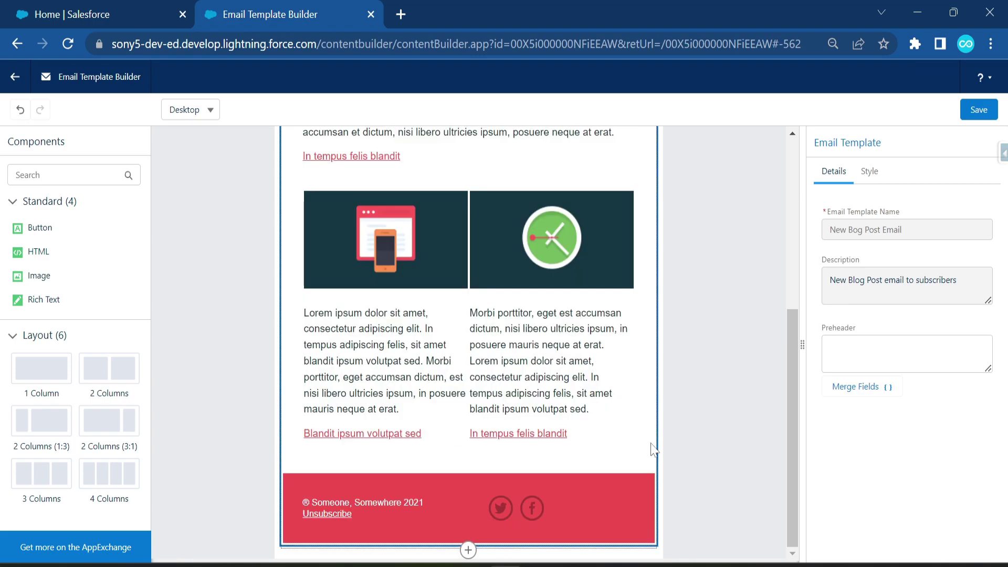
{"action": "scroll", "coordinate": [506, 394], "scroll_direction": "up", "scroll_amount": 6}
{"action": "scroll", "coordinate": [464, 417], "scroll_direction": "down", "scroll_amount": 6}
{"action": "scroll", "coordinate": [475, 375], "scroll_direction": "up", "scroll_amount": 6}
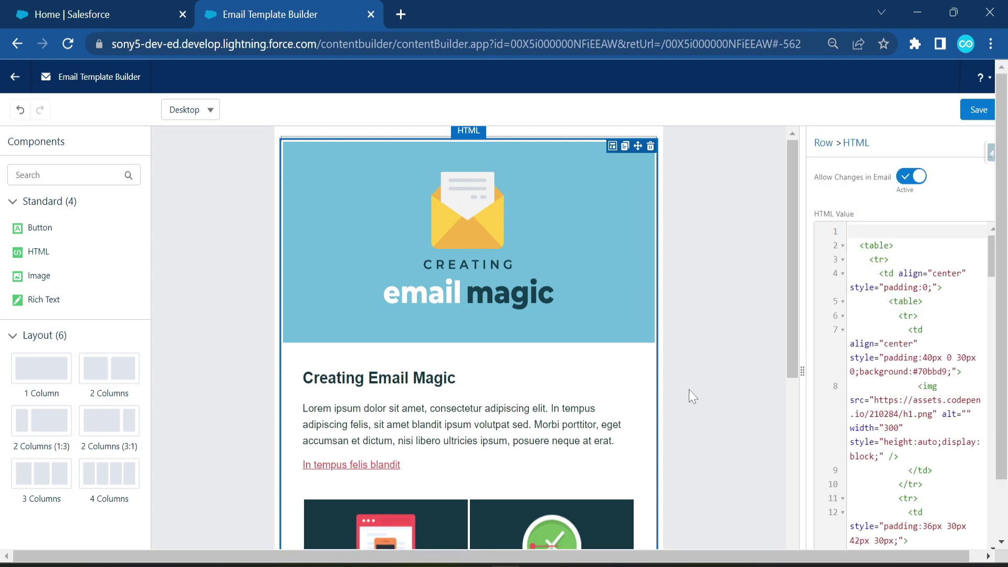
Step: Insert the Recipient Full Name merge field, found by searching 'name', at the top of the HTML block
{"action": "scroll", "coordinate": [900, 385], "scroll_direction": "down", "scroll_amount": 20}
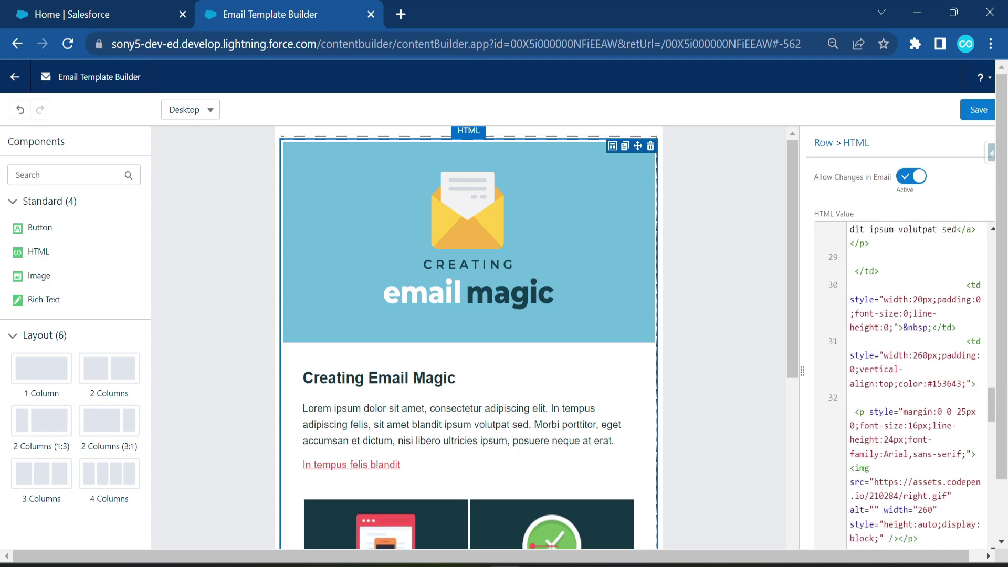
{"action": "scroll", "coordinate": [900, 386], "scroll_direction": "down", "scroll_amount": 3}
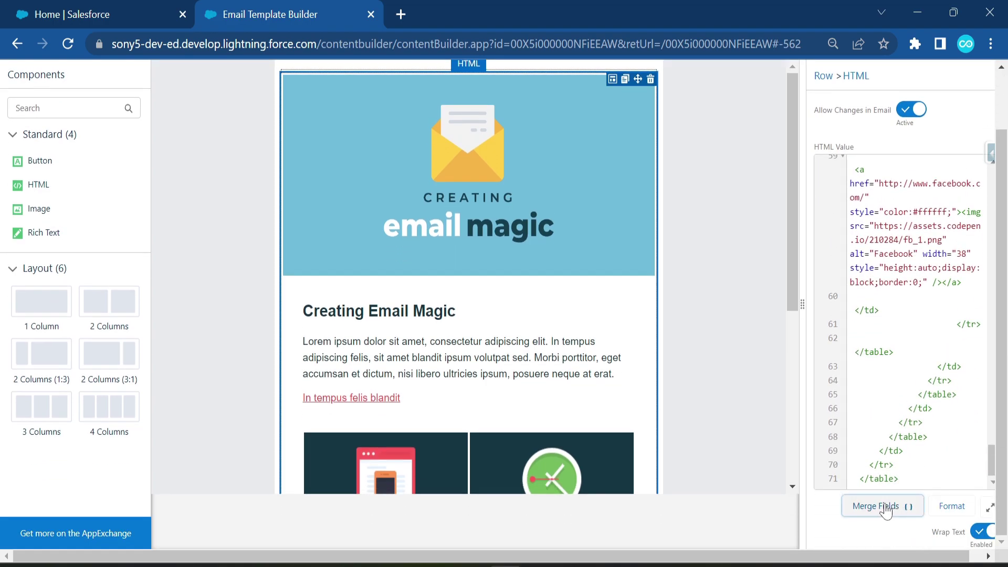
{"action": "left_click", "coordinate": [890, 507]}
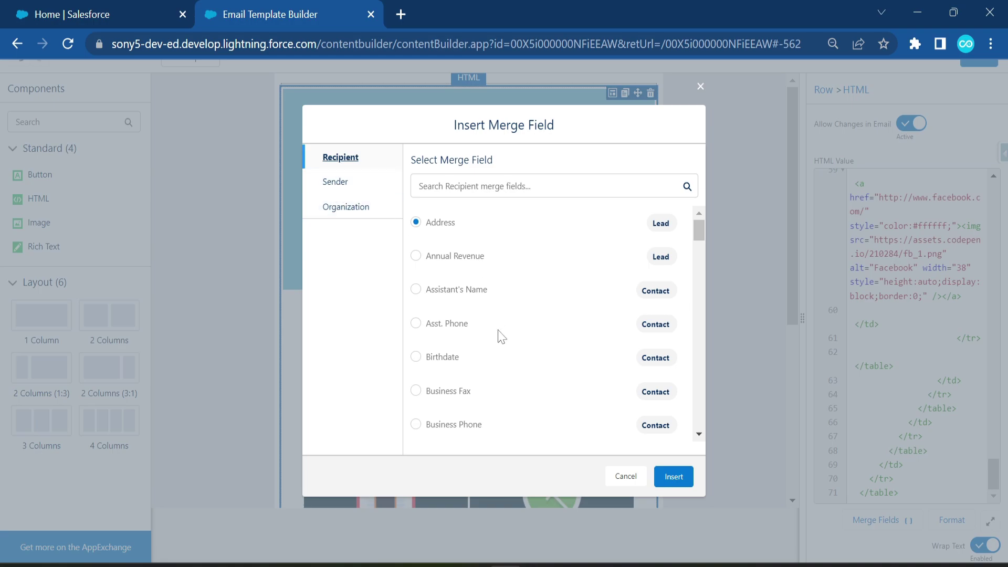
{"action": "key", "text": "Tab"}
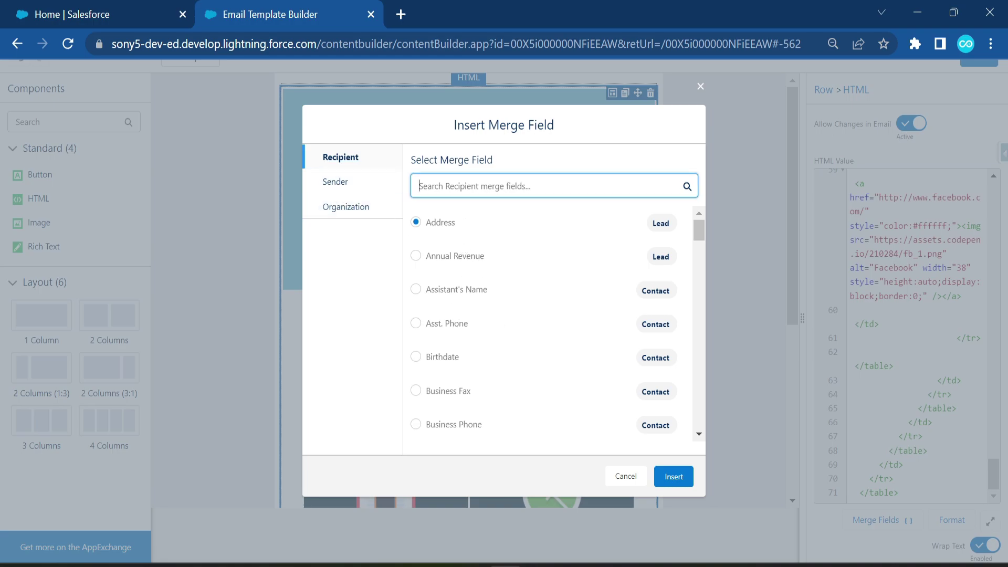
{"action": "type", "text": "first"}
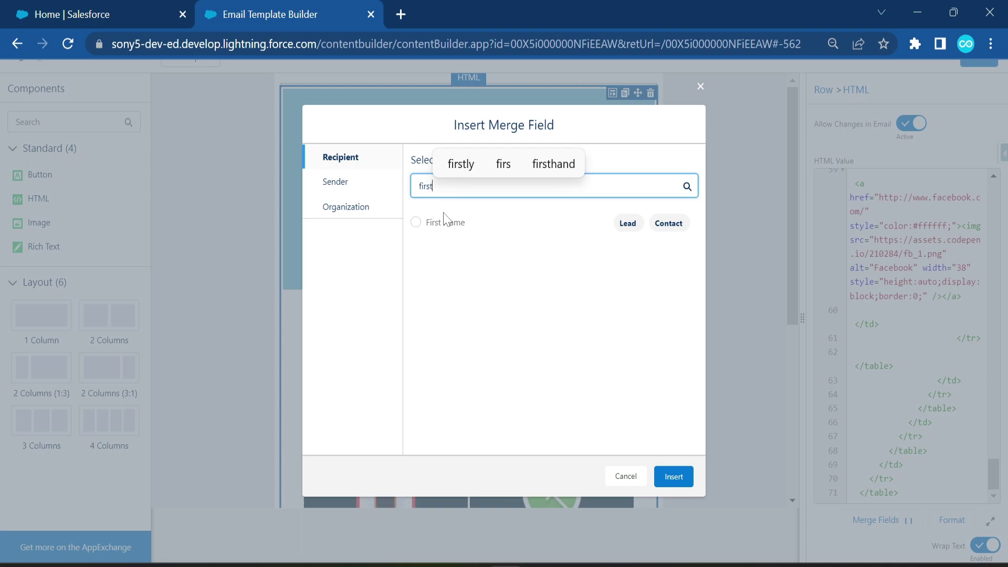
{"action": "key", "text": "BackSpace"}
{"action": "key", "text": "BackSpace"}
{"action": "key", "text": "BackSpace"}
{"action": "key", "text": "BackSpace"}
{"action": "key", "text": "BackSpace"}
{"action": "type", "text": "name"}
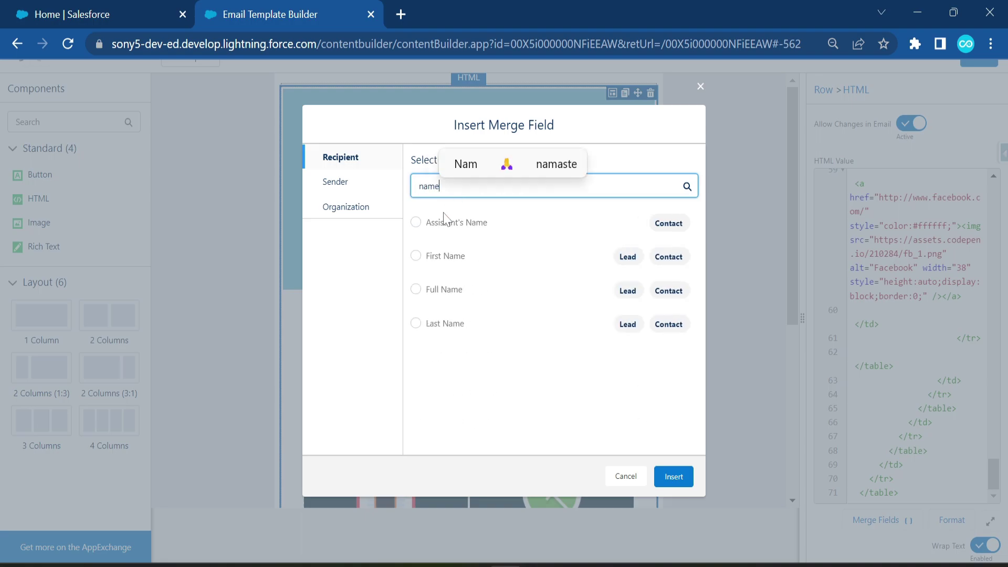
{"action": "left_click", "coordinate": [439, 290]}
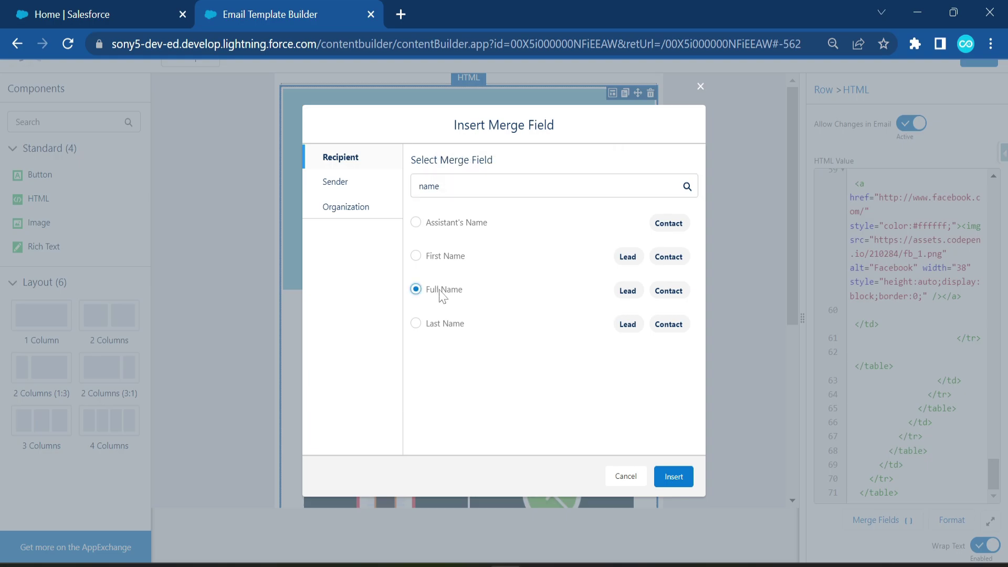
{"action": "left_click", "coordinate": [679, 479]}
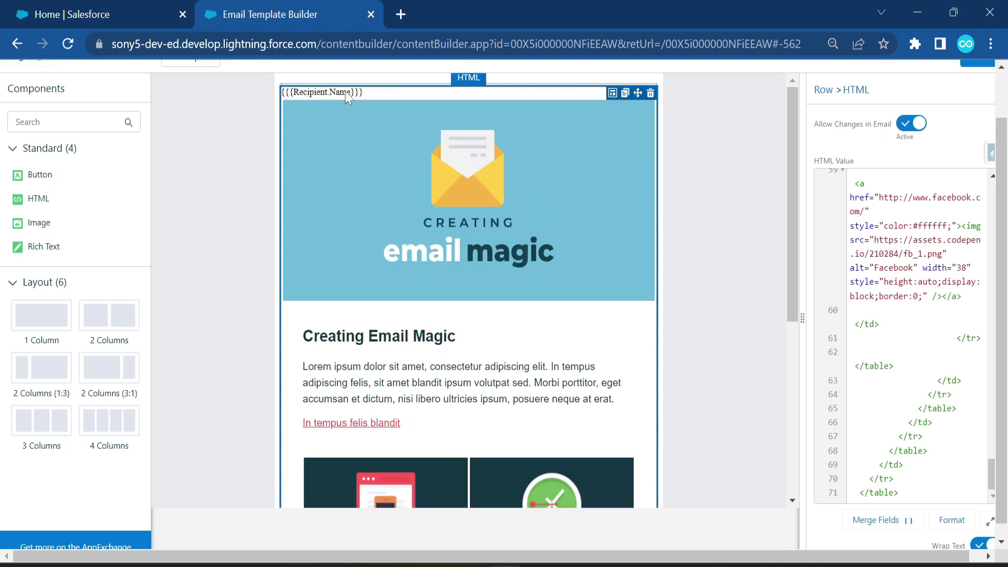
Step: Delete the stray recipient-name line from the top of the HTML code
{"action": "scroll", "coordinate": [900, 336], "scroll_direction": "up", "scroll_amount": 20}
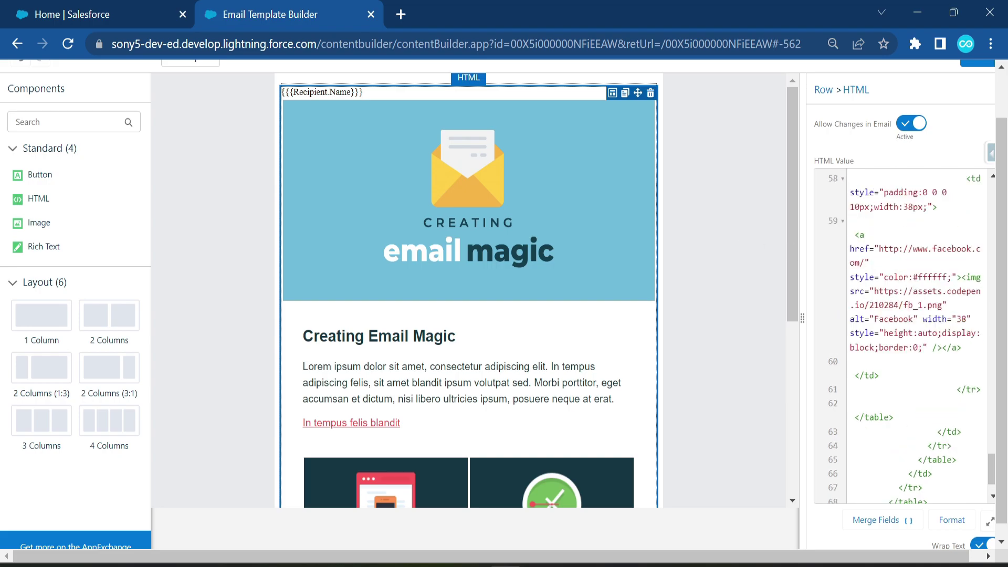
{"action": "scroll", "coordinate": [900, 336], "scroll_direction": "up", "scroll_amount": 5}
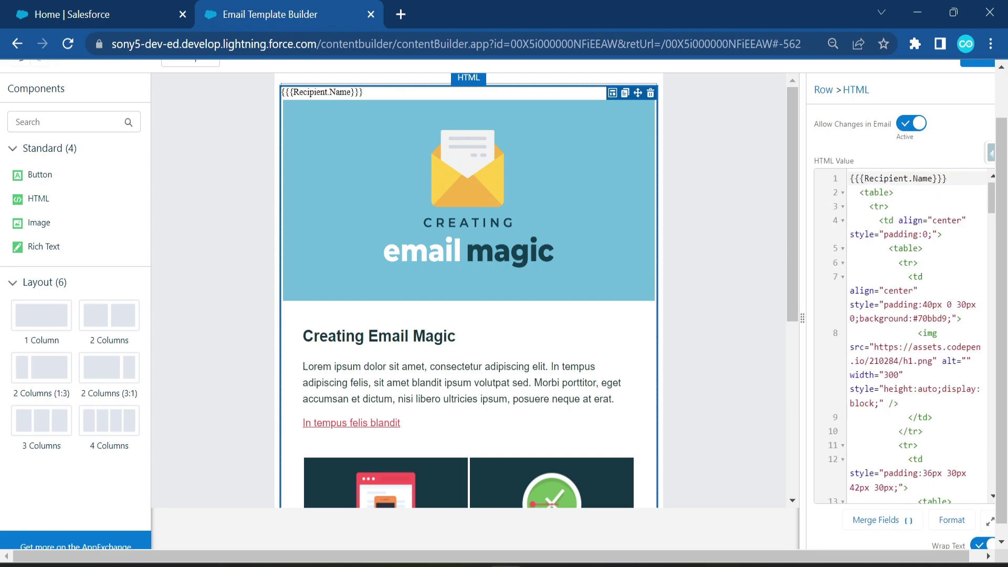
{"action": "left_click_drag", "start_coordinate": [947, 179], "coordinate": [838, 186]}
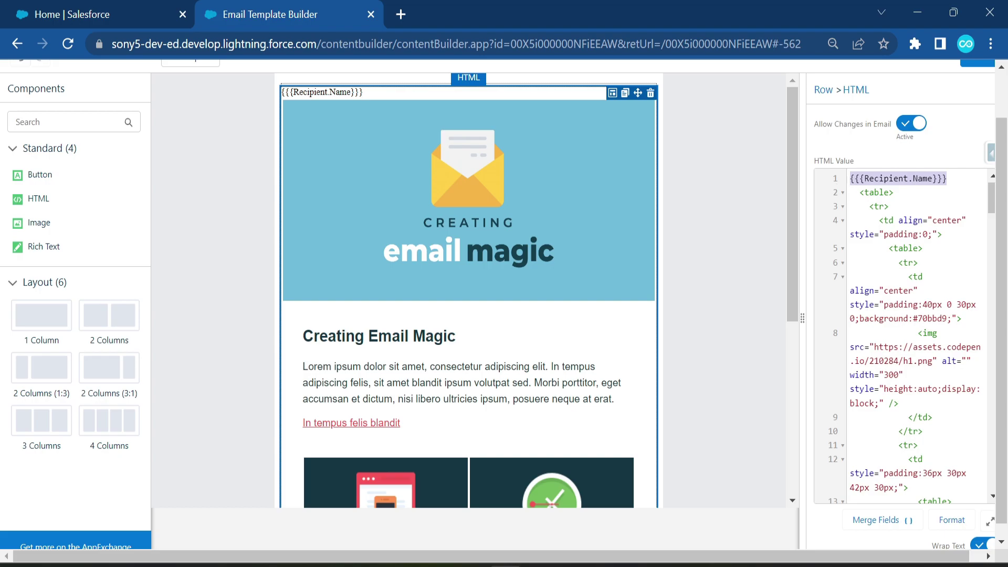
{"action": "key", "text": "BackSpace"}
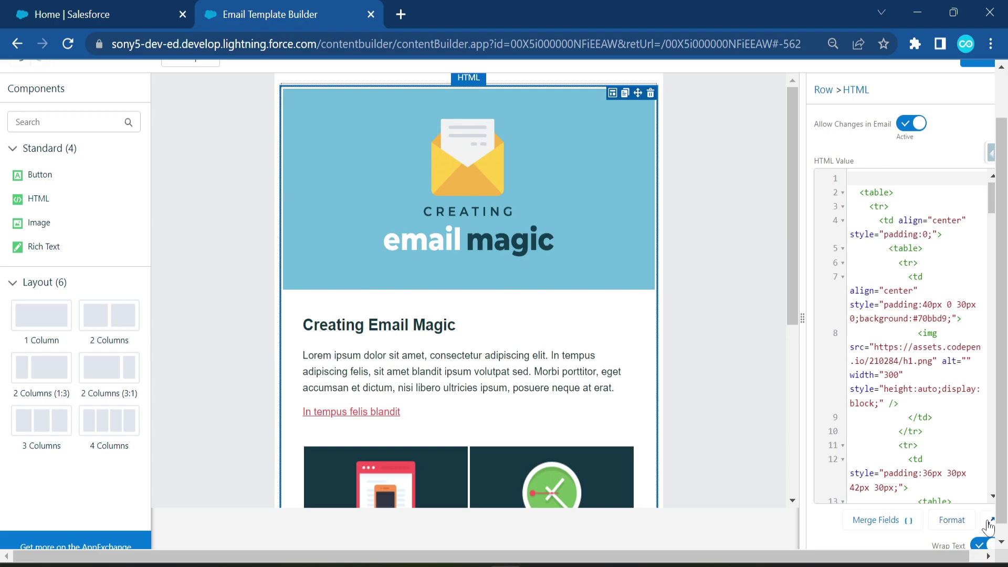
Step: Add a 'Dear, {{{Recipient.Name}}}' heading above Creating Email Magic in the full HTML editor and apply
{"action": "left_click", "coordinate": [989, 521]}
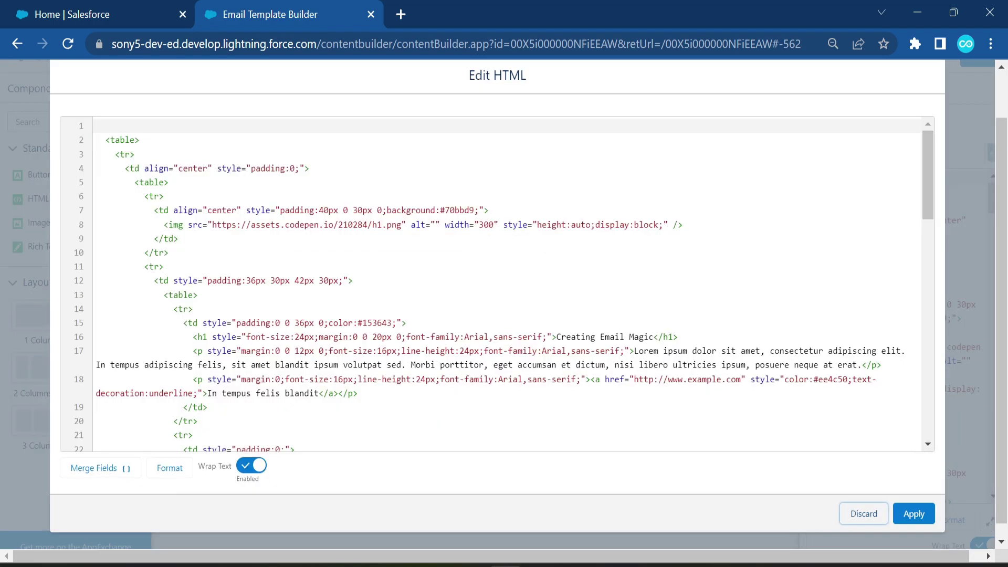
{"action": "scroll", "coordinate": [497, 283], "scroll_direction": "down", "scroll_amount": 2}
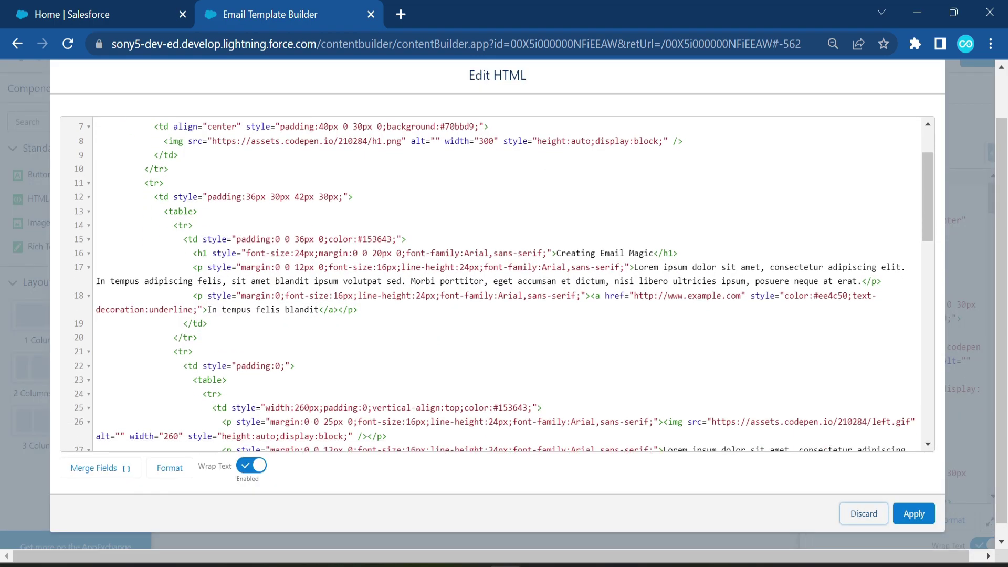
{"action": "left_click", "coordinate": [677, 253]}
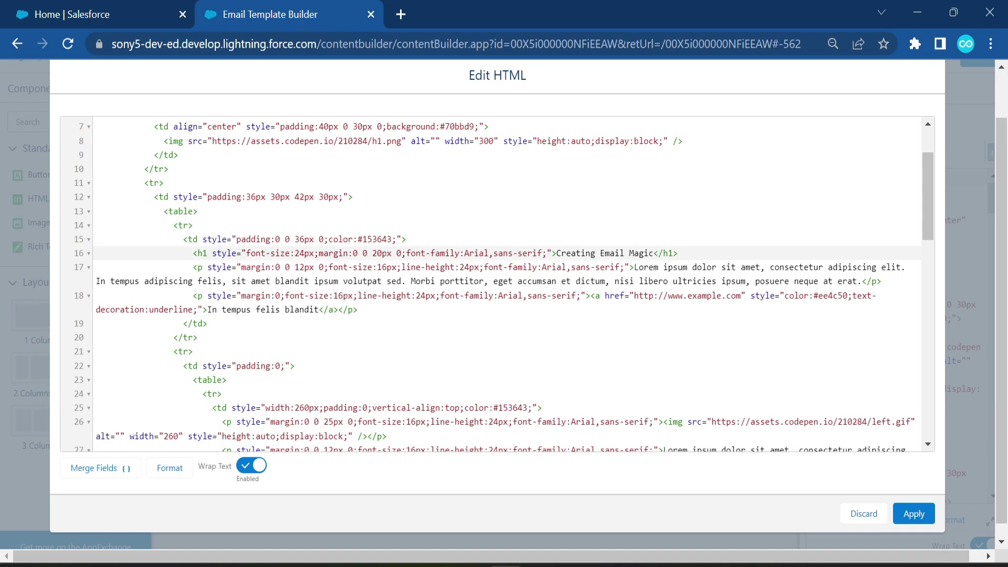
{"action": "key", "text": "Home"}
{"action": "key", "text": "Return"}
{"action": "key", "text": "Up"}
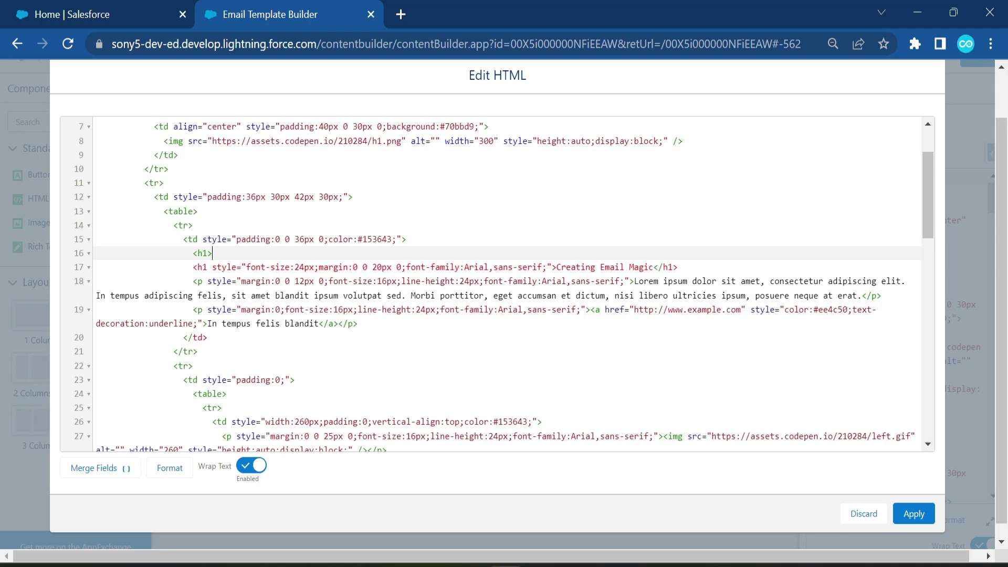
{"action": "type", "text": "</h1>"}
{"action": "type", "text": "Dear"}
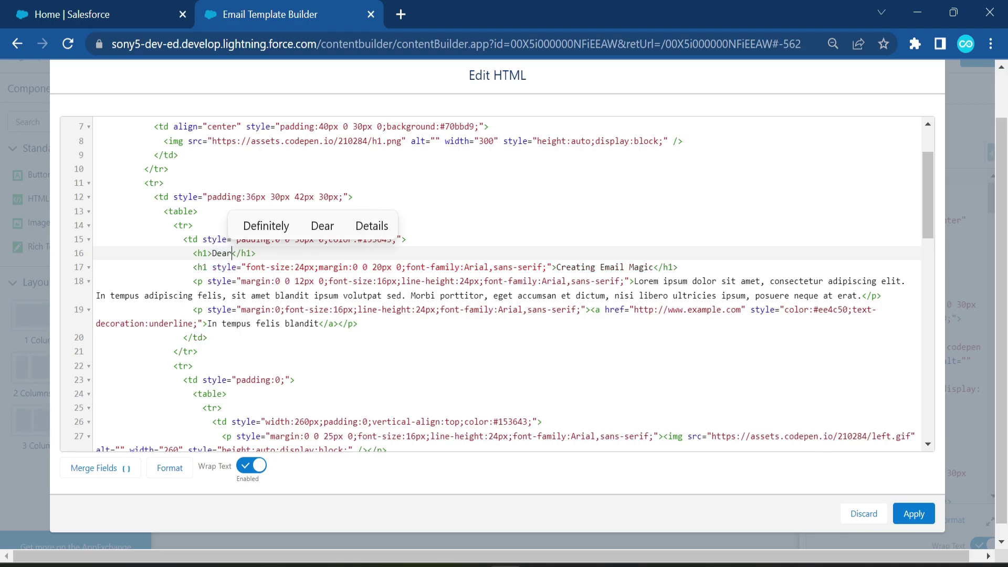
{"action": "type", "text": ","}
{"action": "type", "text": "{{{Recipient.Name}}}"}
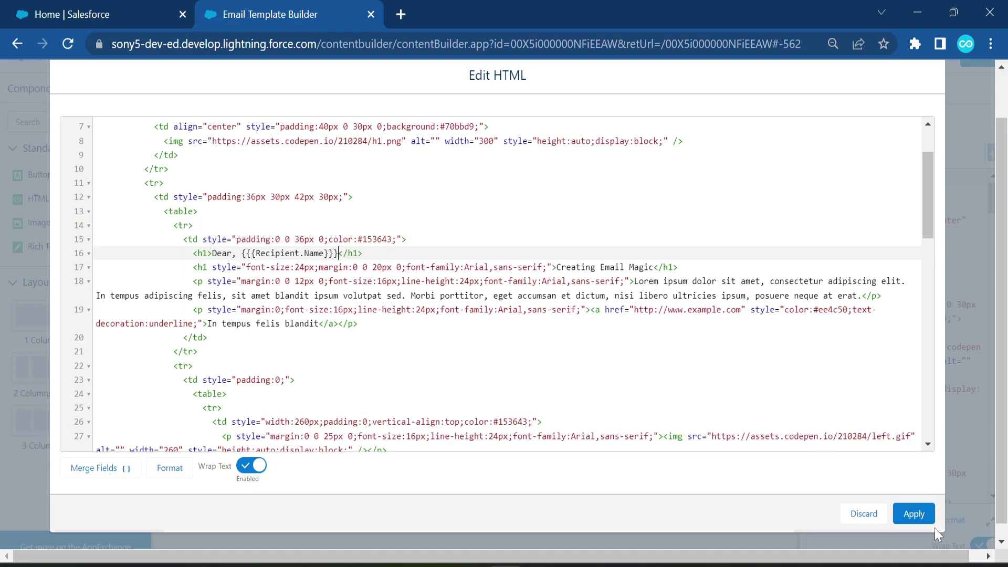
{"action": "left_click", "coordinate": [914, 513]}
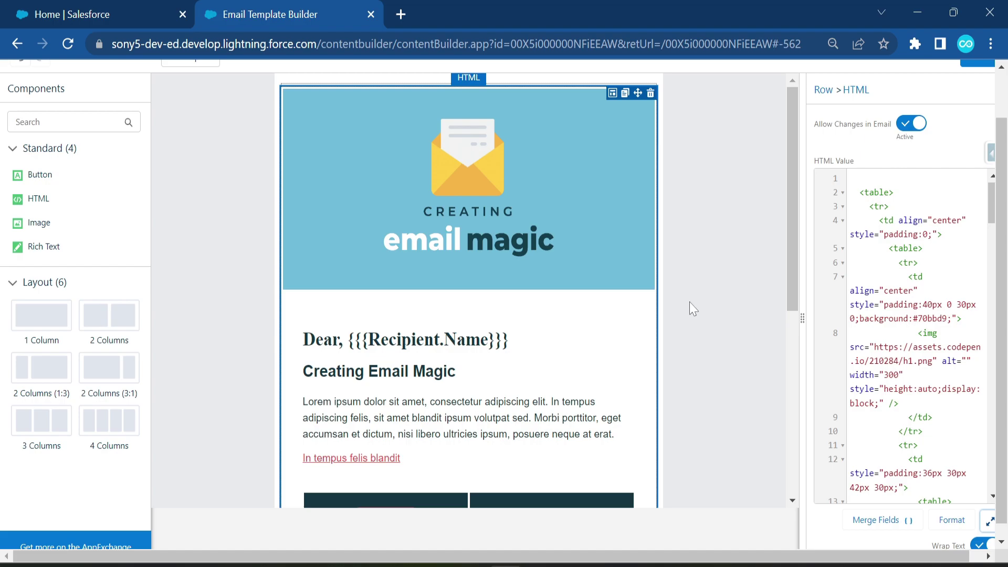
Step: Save the template and go back to the New Bog Post Email record page
{"action": "scroll", "coordinate": [689, 301], "scroll_direction": "up", "scroll_amount": 1}
{"action": "left_click", "coordinate": [970, 121]}
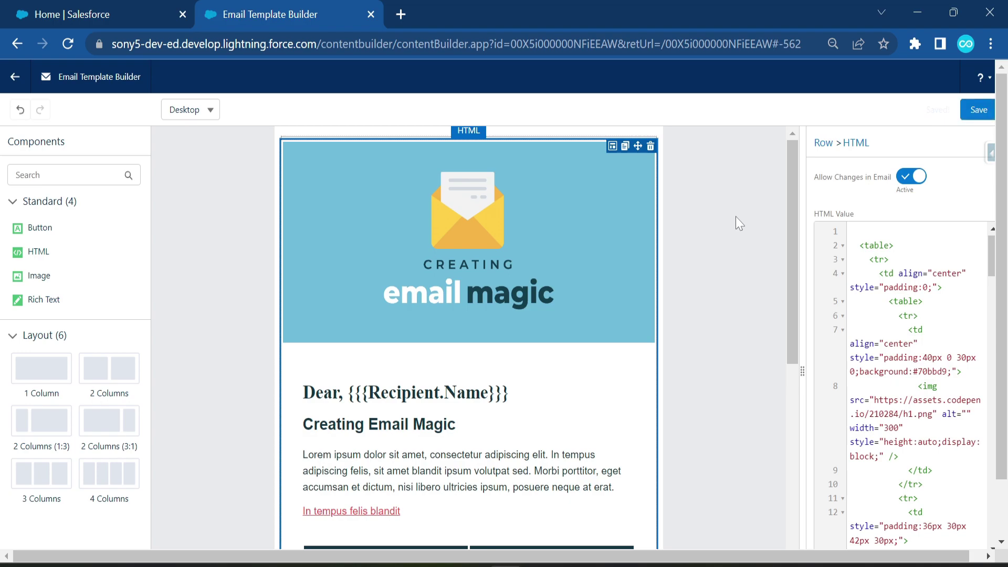
{"action": "left_click", "coordinate": [15, 76]}
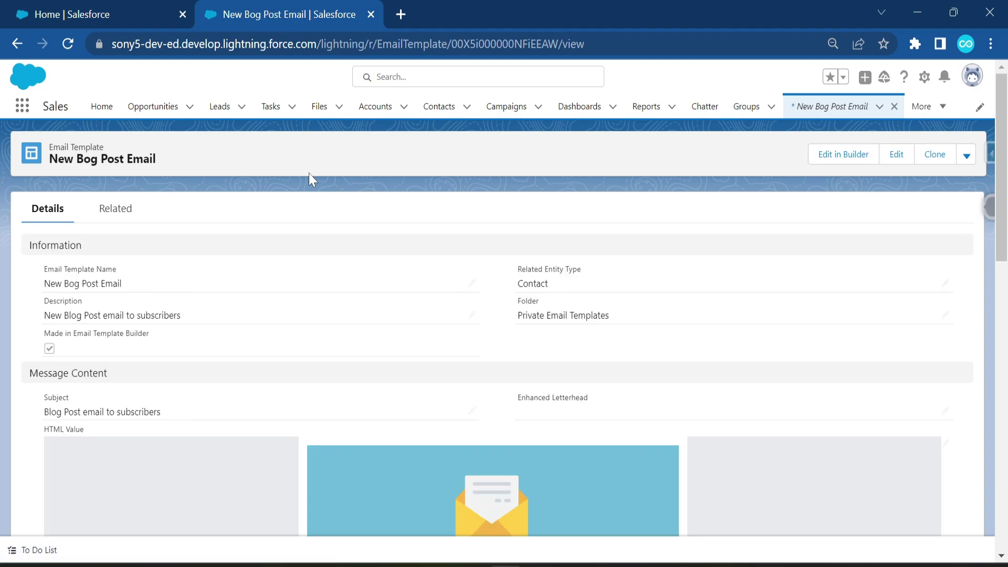
{"action": "scroll", "coordinate": [215, 414], "scroll_direction": "down", "scroll_amount": 10}
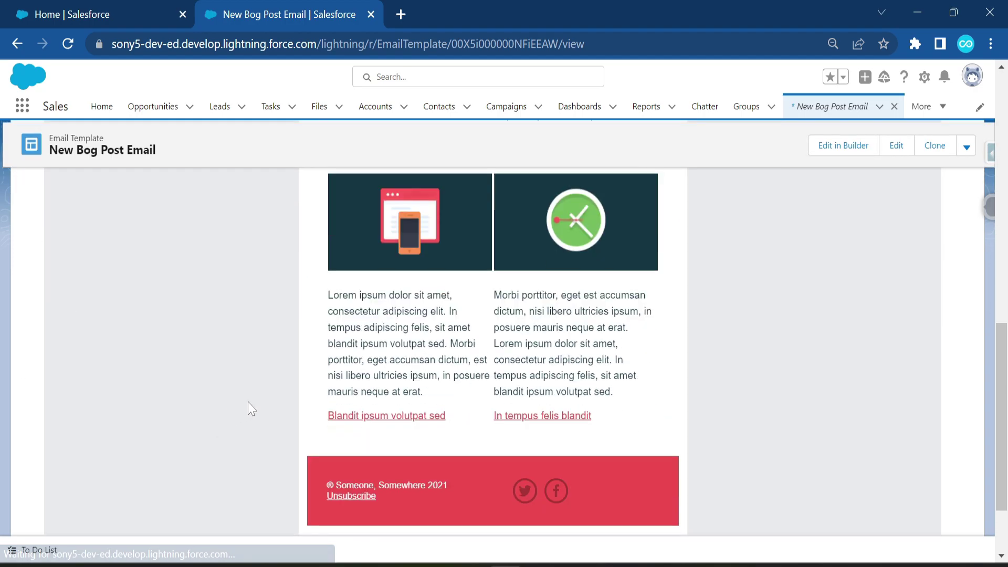
{"action": "scroll", "coordinate": [218, 407], "scroll_direction": "up", "scroll_amount": 15}
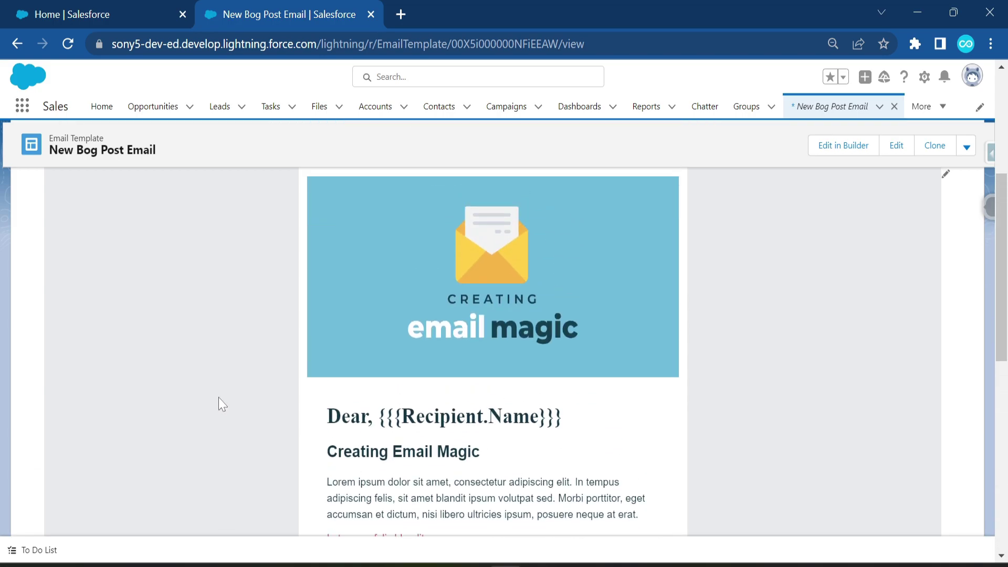
{"action": "scroll", "coordinate": [222, 388], "scroll_direction": "down", "scroll_amount": 10}
{"action": "scroll", "coordinate": [221, 383], "scroll_direction": "down", "scroll_amount": 5}
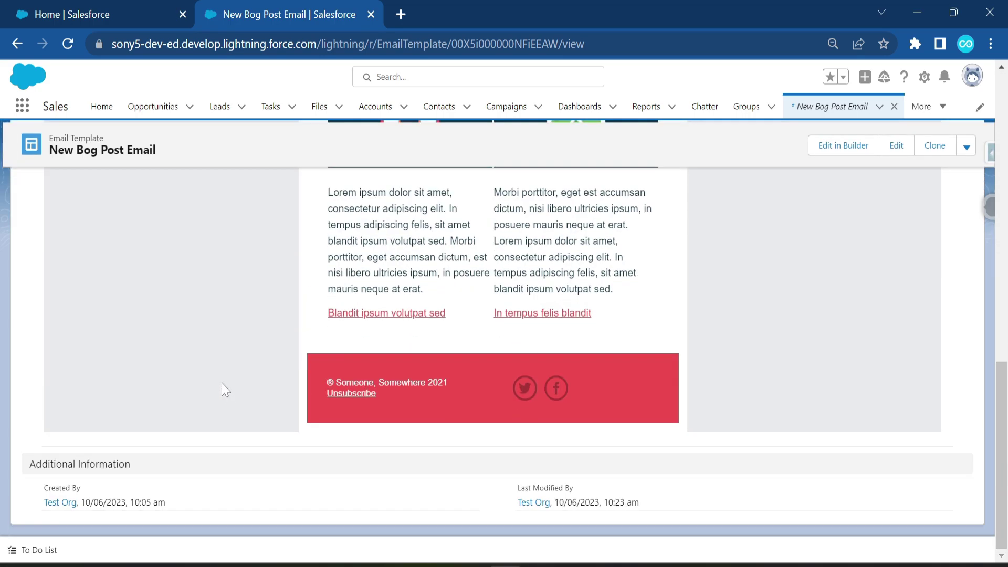
{"action": "scroll", "coordinate": [221, 382], "scroll_direction": "up", "scroll_amount": 15}
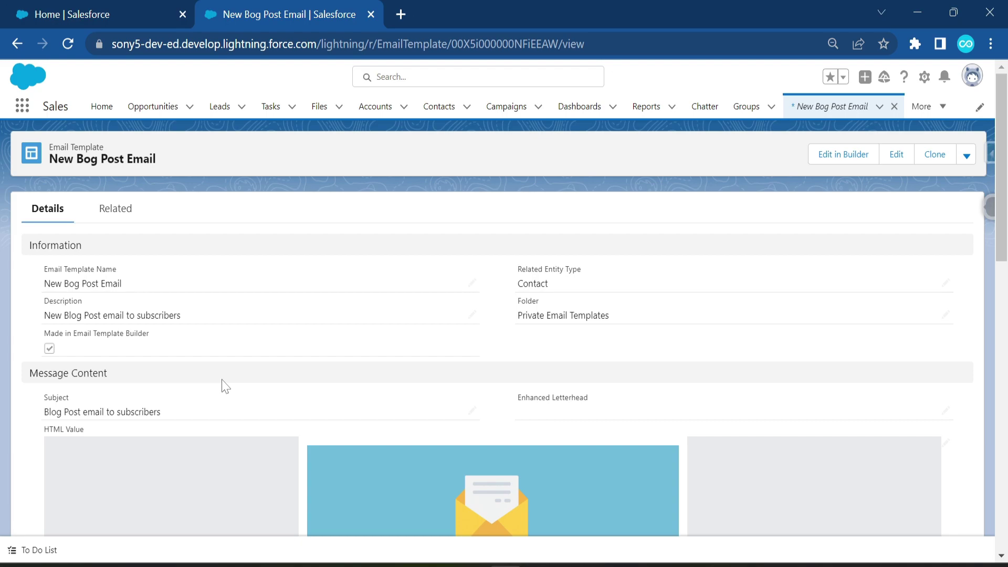
Step: Create and save a new contact with salutation Mr. and the contact's first and last name
{"action": "left_click", "coordinate": [437, 108]}
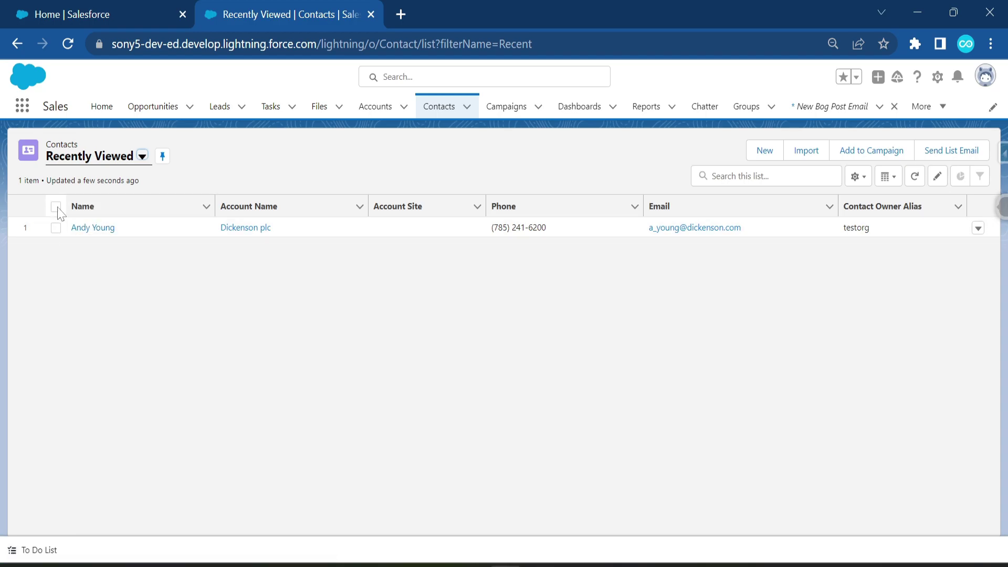
{"action": "left_click", "coordinate": [765, 150]}
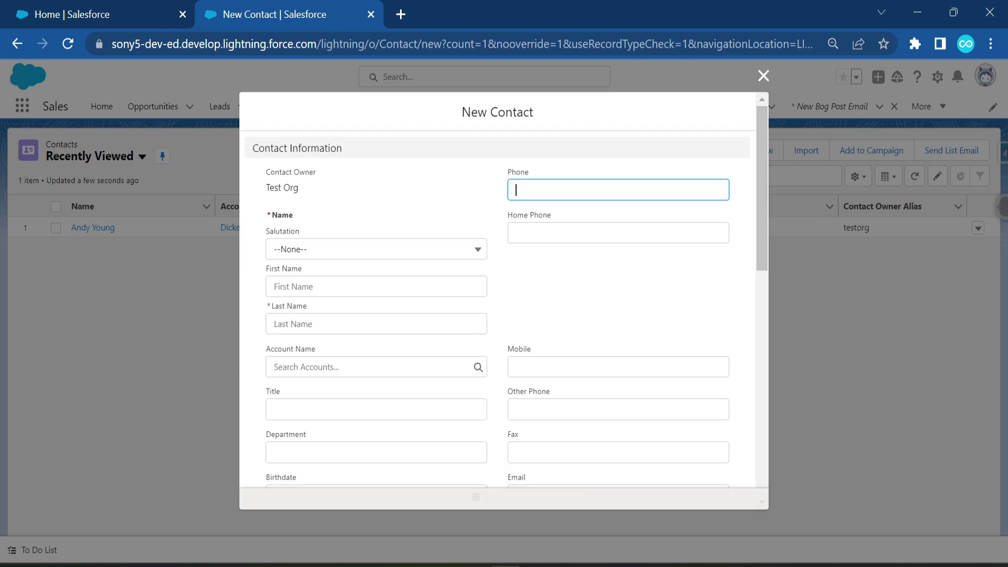
{"action": "left_click", "coordinate": [317, 248]}
{"action": "left_click", "coordinate": [315, 298]}
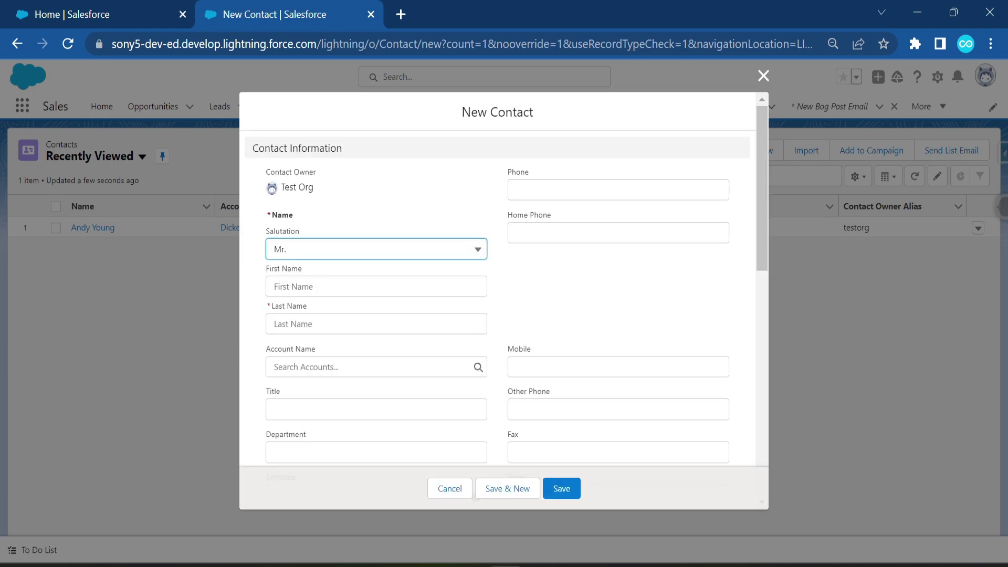
{"action": "key", "text": "Tab"}
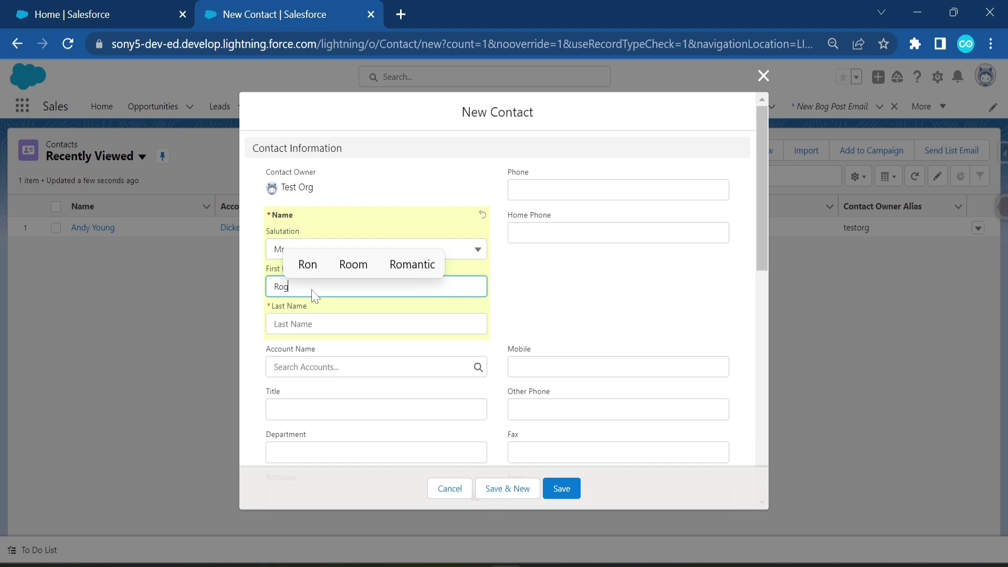
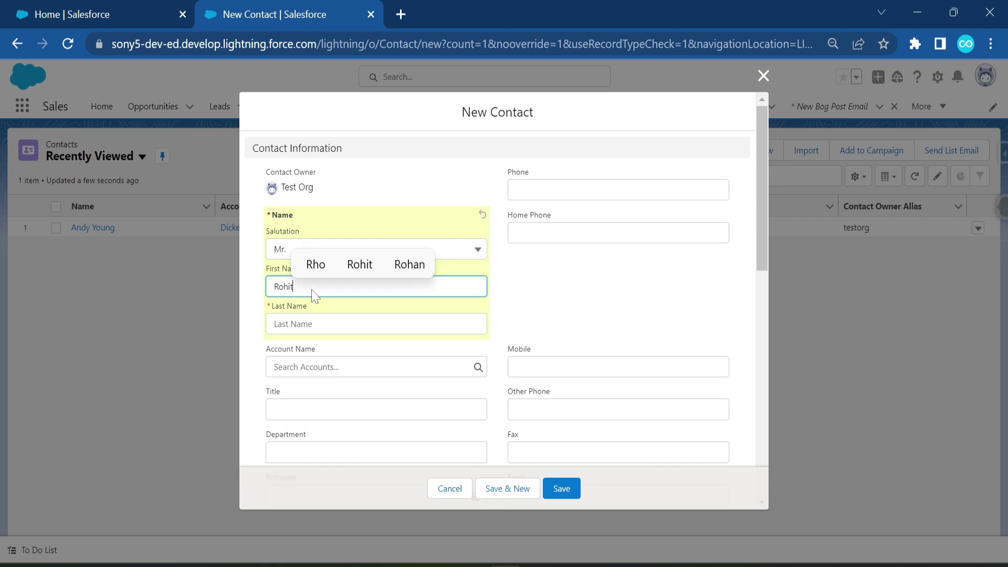
{"action": "key", "text": "Tab"}
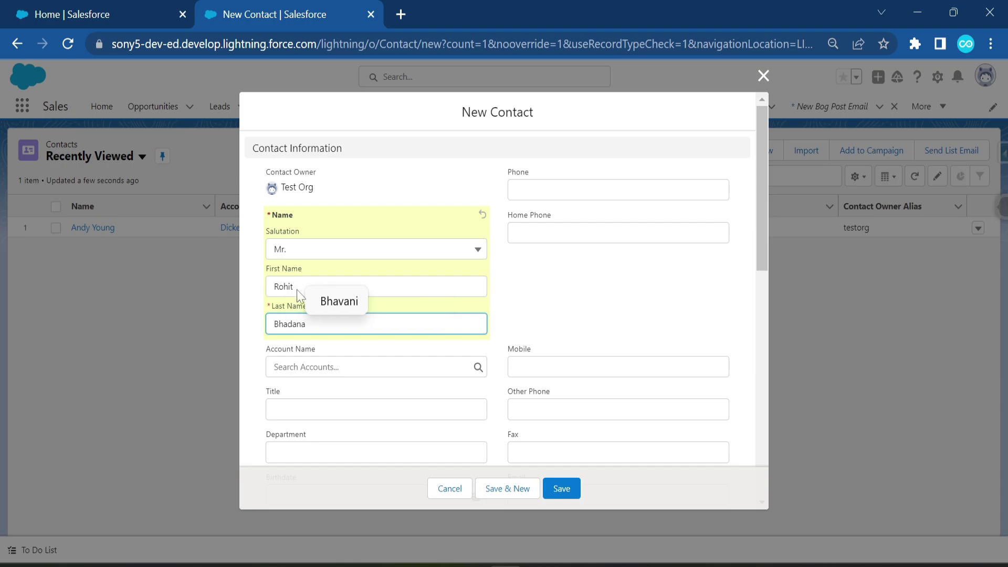
{"action": "key", "text": "Tab"}
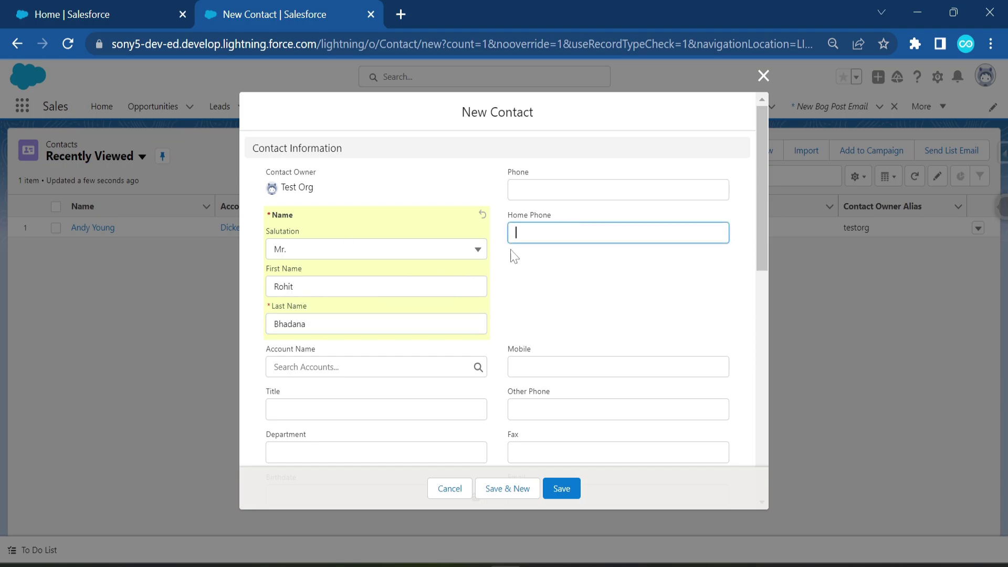
{"action": "scroll", "coordinate": [403, 321], "scroll_direction": "down", "scroll_amount": 6}
{"action": "left_click", "coordinate": [565, 488]}
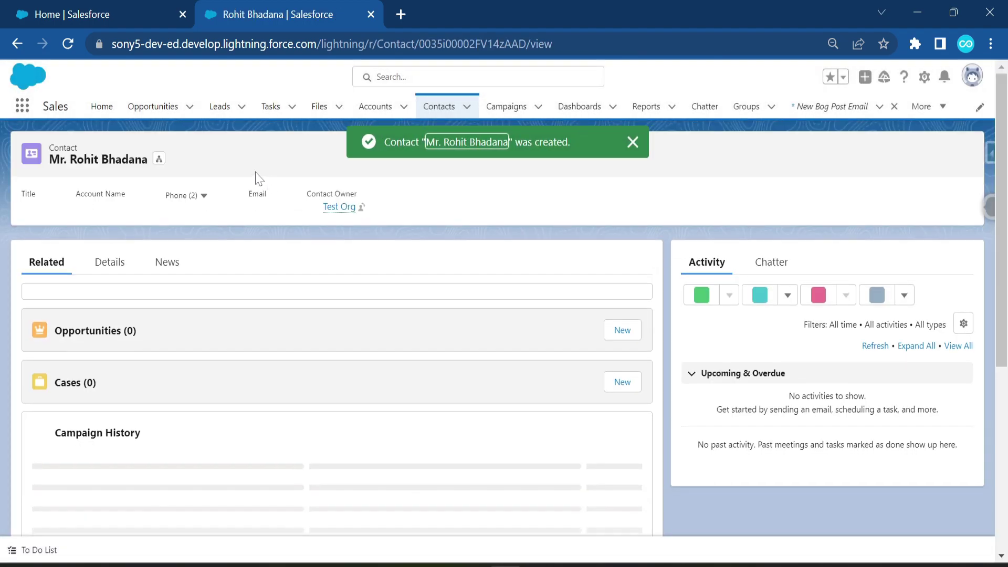
Step: Tick the new contact in Contacts, insert the New Bog Post Email template into a list email, and send
{"action": "left_click", "coordinate": [449, 117]}
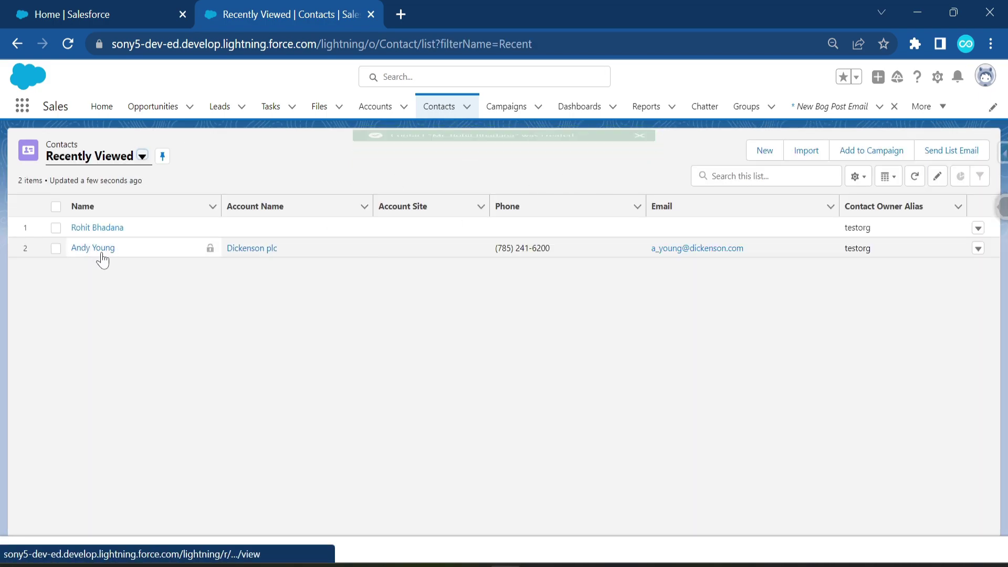
{"action": "left_click", "coordinate": [56, 227]}
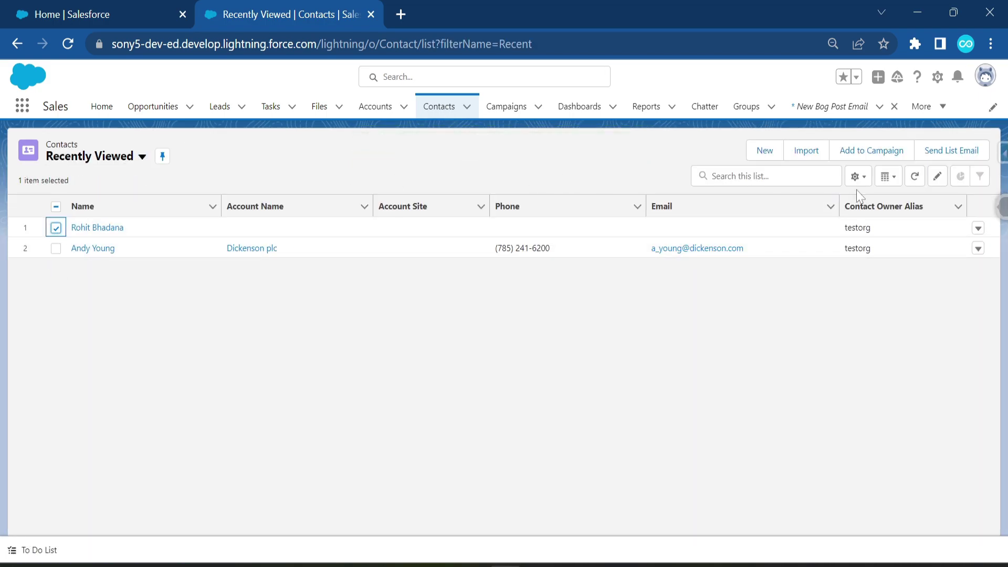
{"action": "left_click", "coordinate": [941, 152]}
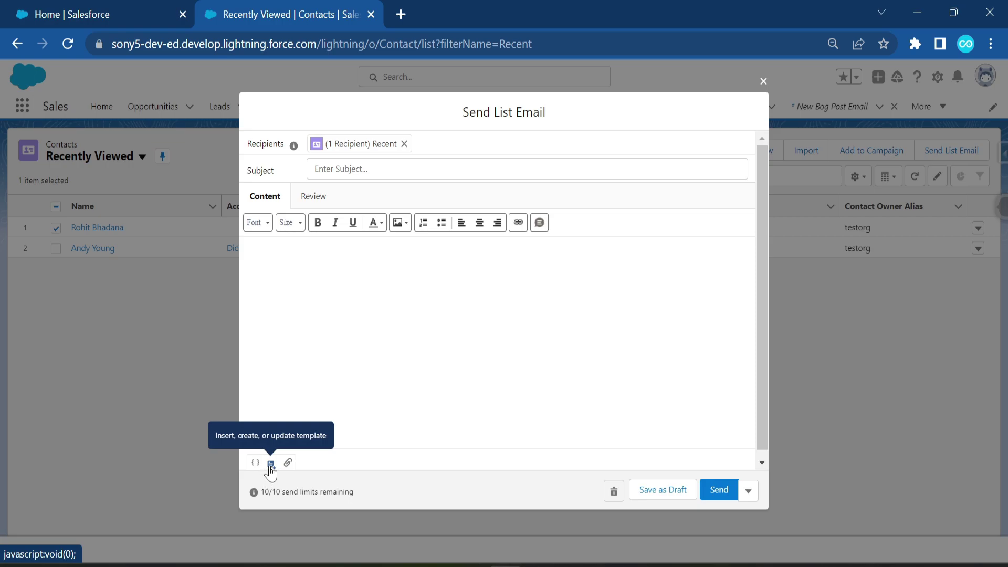
{"action": "left_click", "coordinate": [270, 469]}
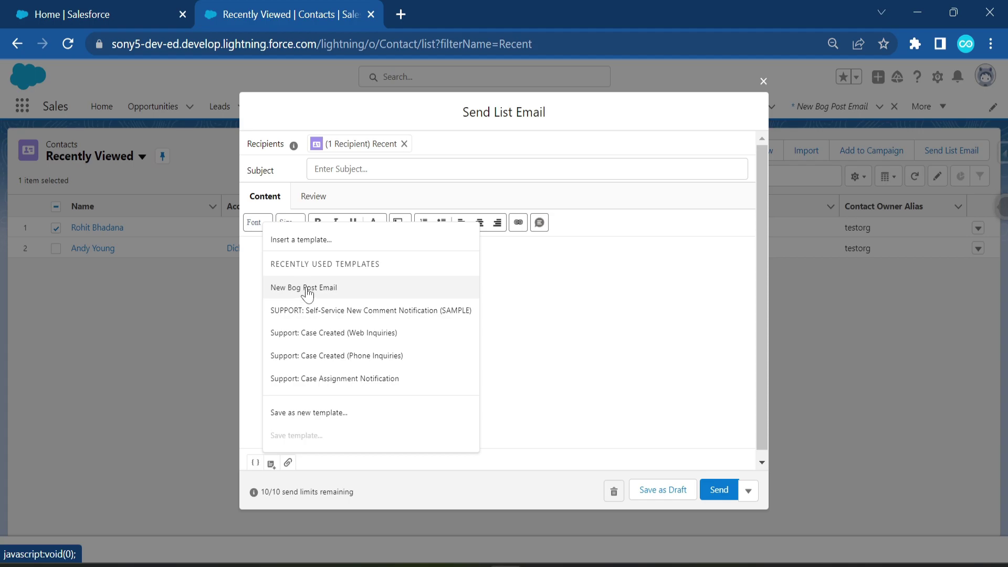
{"action": "left_click", "coordinate": [299, 291]}
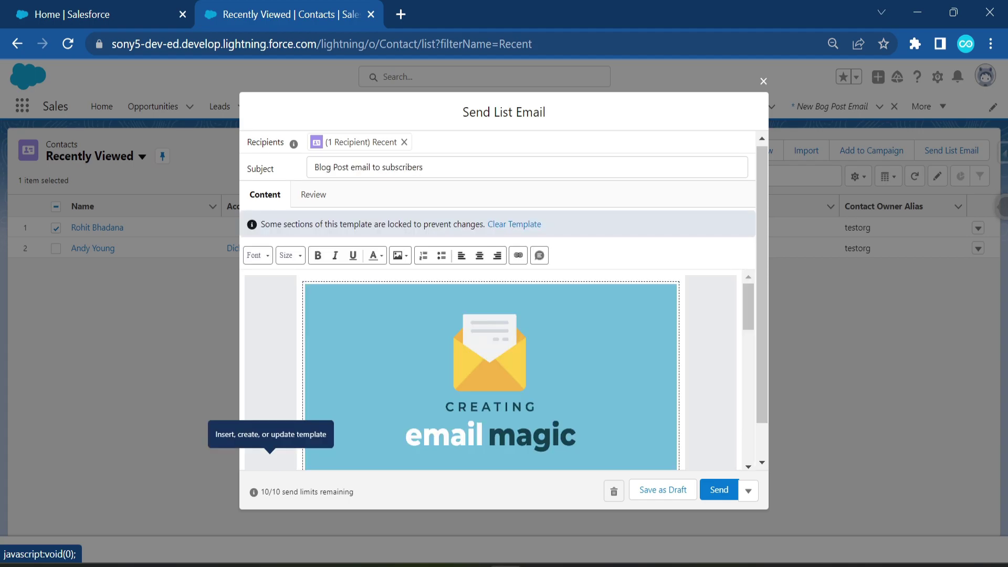
{"action": "scroll", "coordinate": [547, 319], "scroll_direction": "down", "scroll_amount": 5}
{"action": "scroll", "coordinate": [362, 208], "scroll_direction": "up", "scroll_amount": 5}
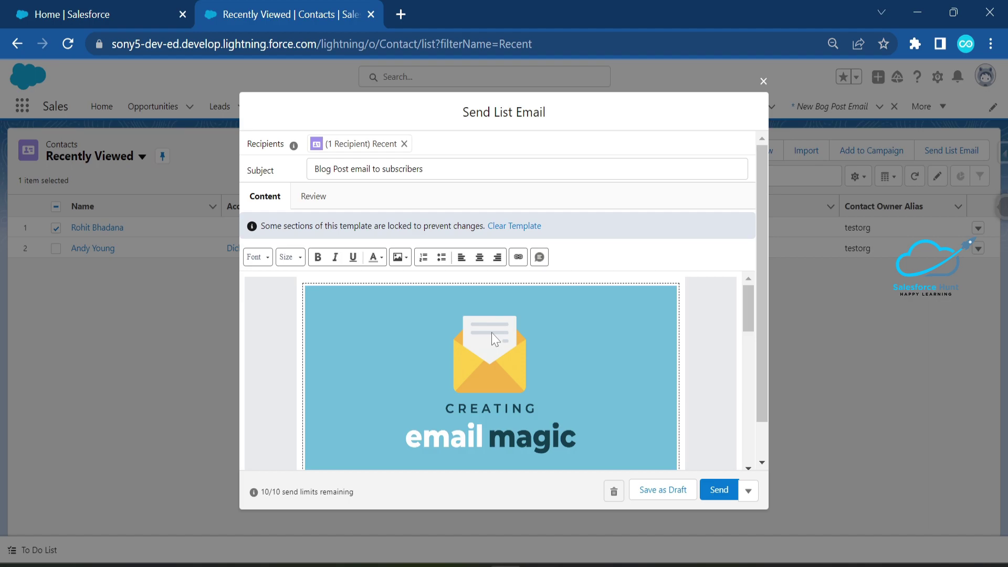
{"action": "left_click", "coordinate": [717, 491]}
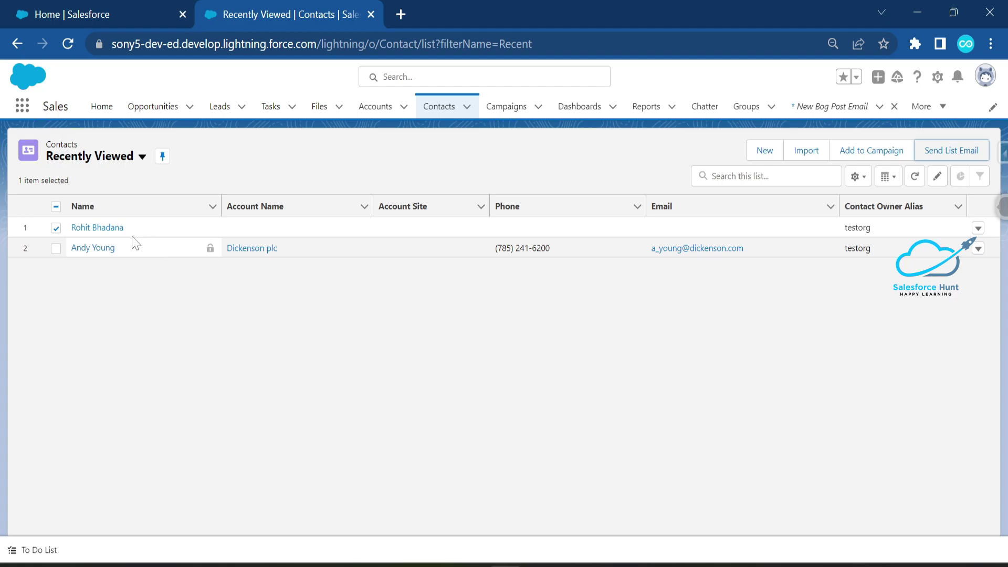
Step: Start a new contact with salutation Mr. and enter the contact's first and last name
{"action": "left_click", "coordinate": [97, 229]}
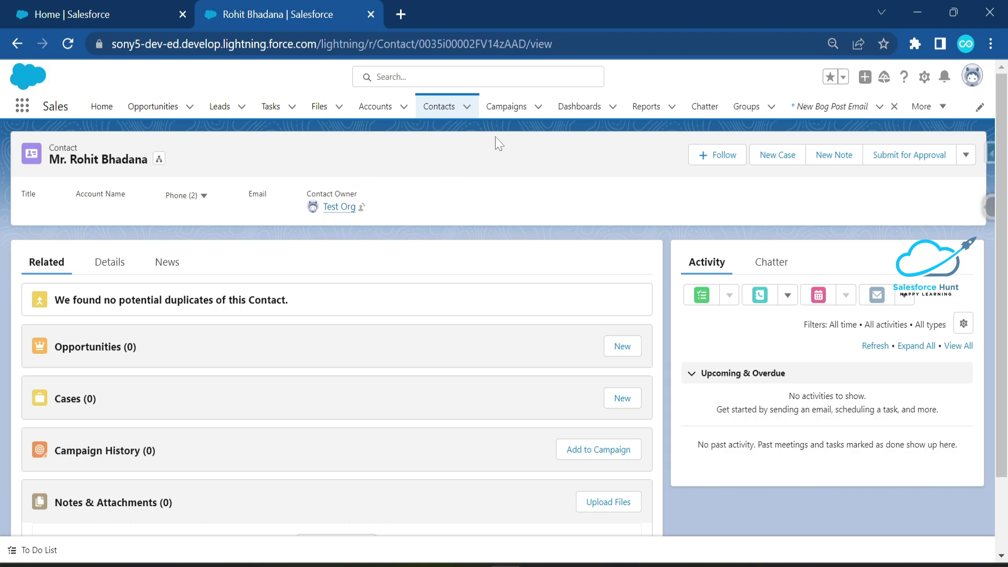
{"action": "left_click", "coordinate": [438, 106]}
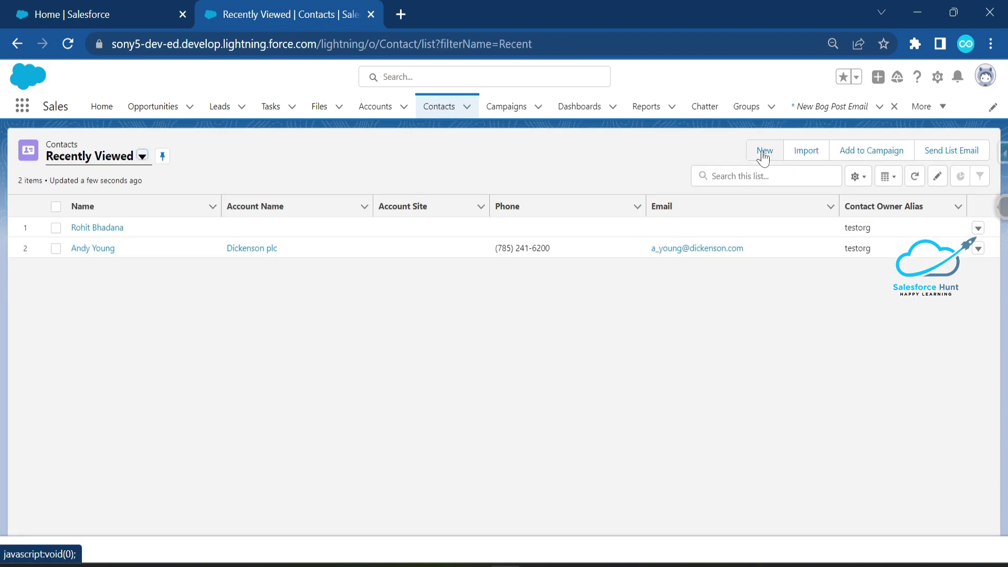
{"action": "left_click", "coordinate": [764, 150]}
{"action": "left_click", "coordinate": [315, 255]}
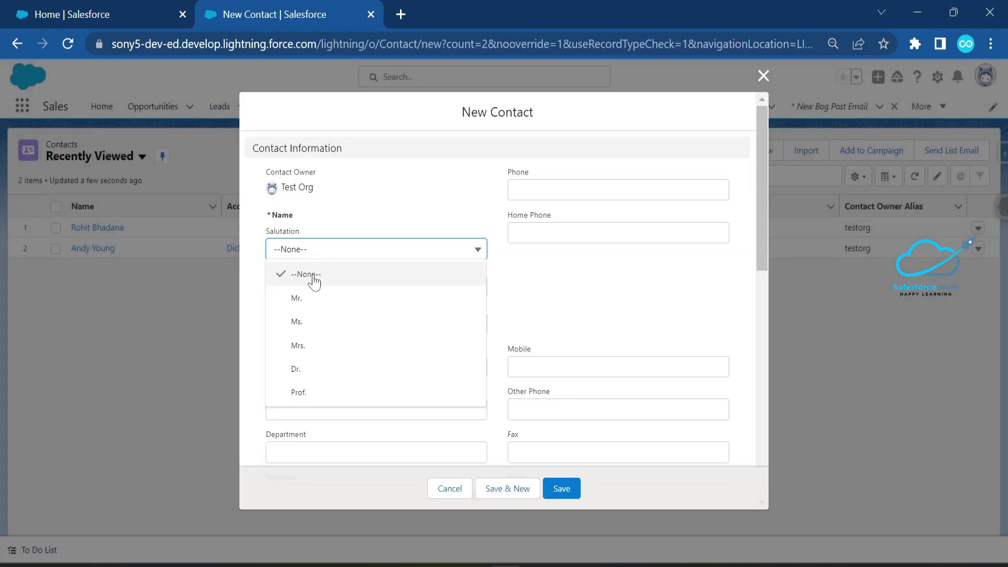
{"action": "left_click", "coordinate": [315, 296]}
{"action": "left_click", "coordinate": [376, 286]}
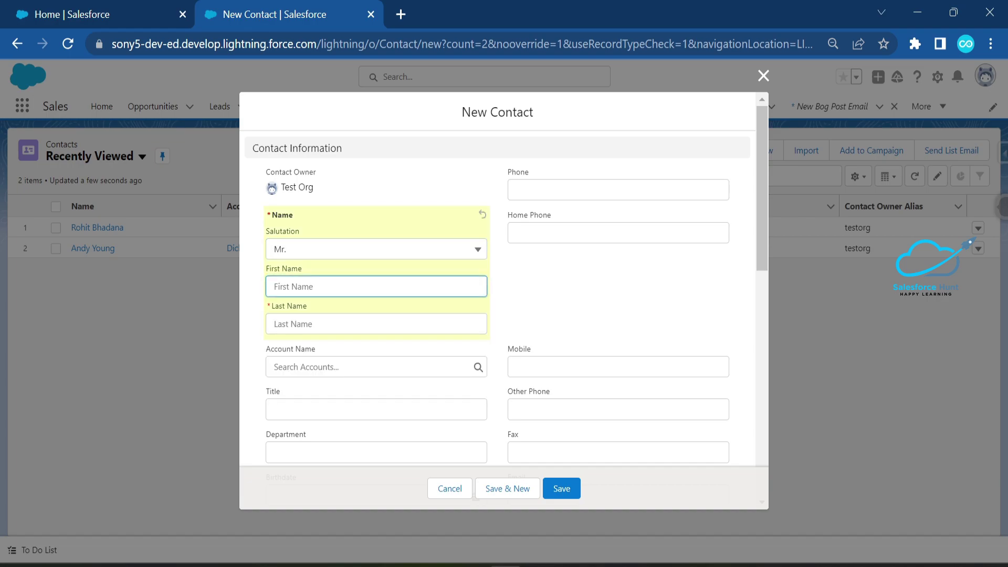
{"action": "type", "text": "F"}
{"action": "key", "text": "BackSpace"}
{"action": "key", "text": "Tab"}
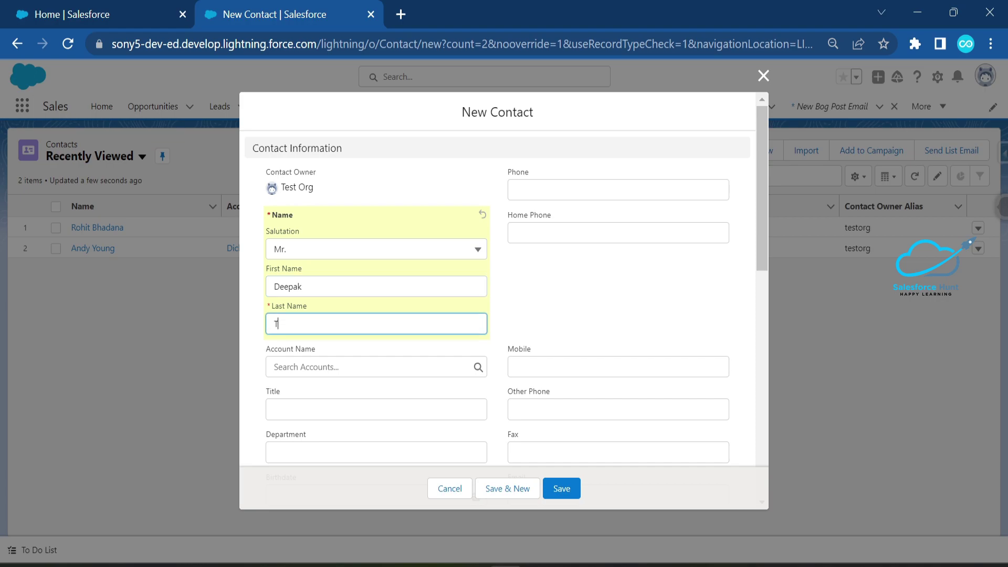
{"action": "key", "text": "Tab"}
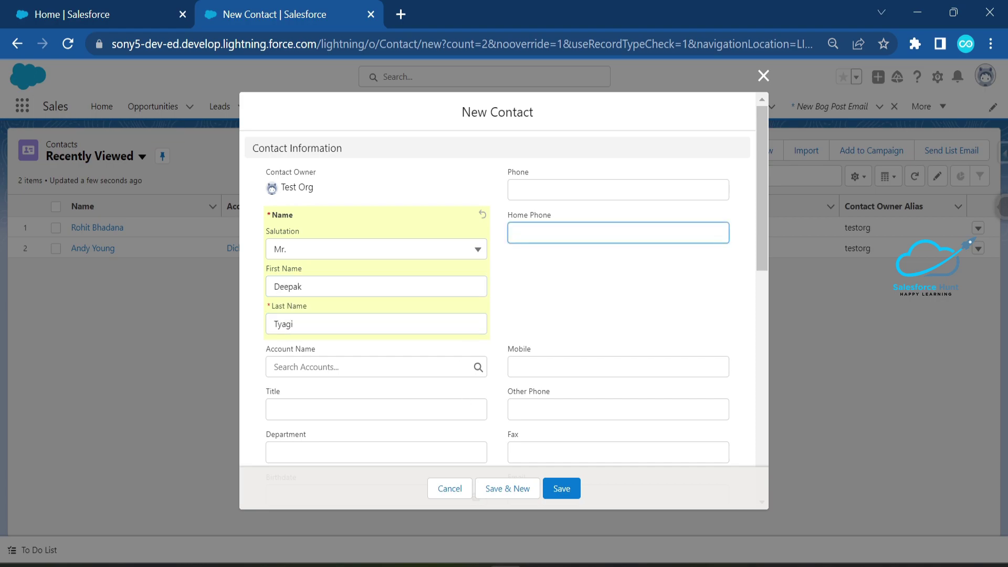
Step: Fill in the contact's YOPmail e-mail address and save the contact
{"action": "scroll", "coordinate": [448, 352], "scroll_direction": "down", "scroll_amount": 3}
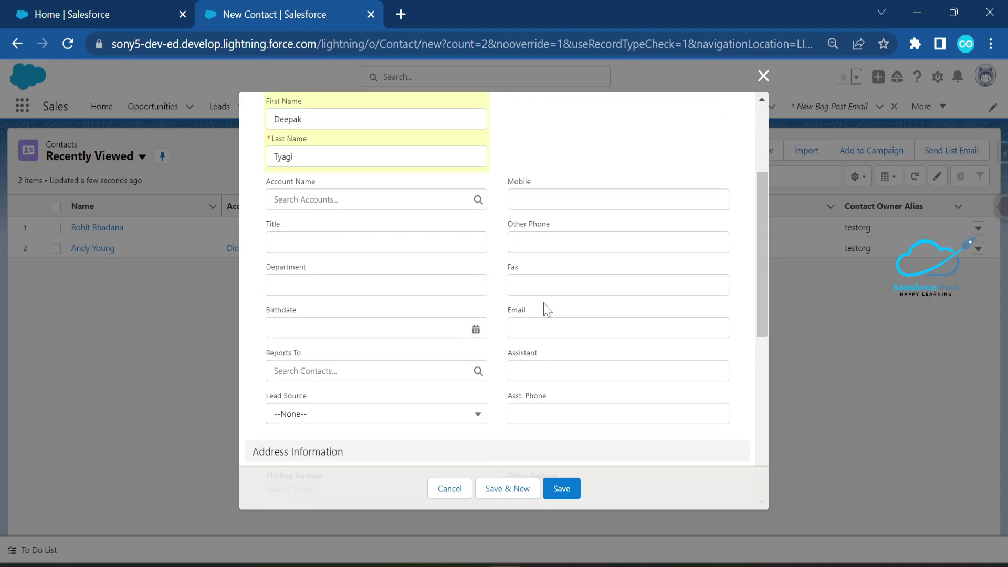
{"action": "left_click", "coordinate": [522, 329]}
{"action": "left_click", "coordinate": [629, 367]}
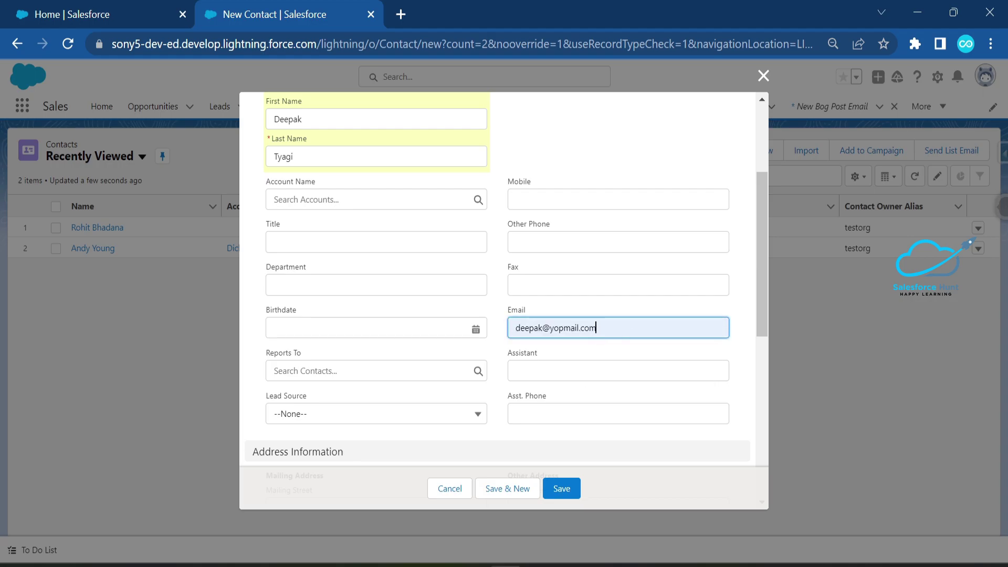
{"action": "scroll", "coordinate": [432, 348], "scroll_direction": "up", "scroll_amount": 3}
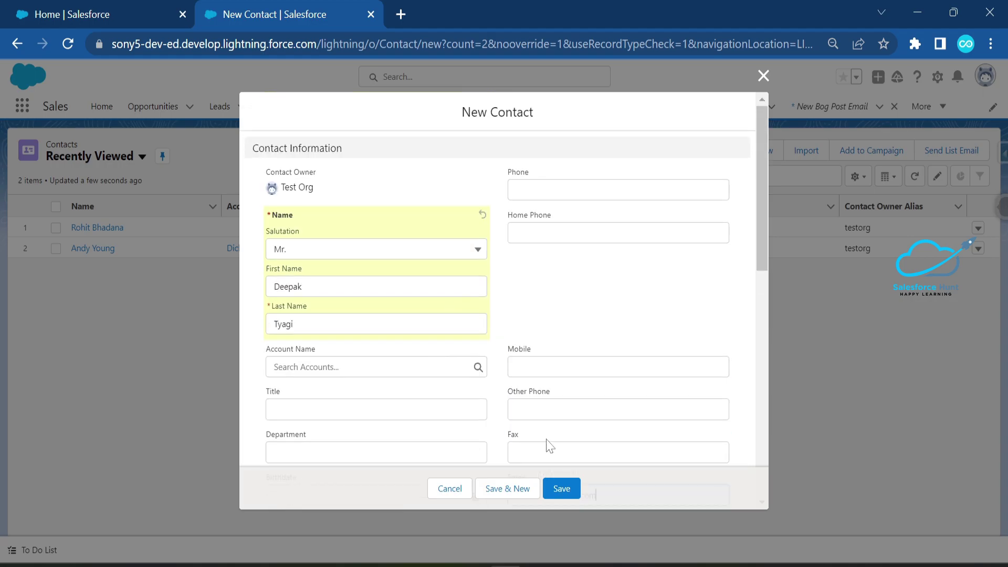
{"action": "left_click", "coordinate": [561, 488]}
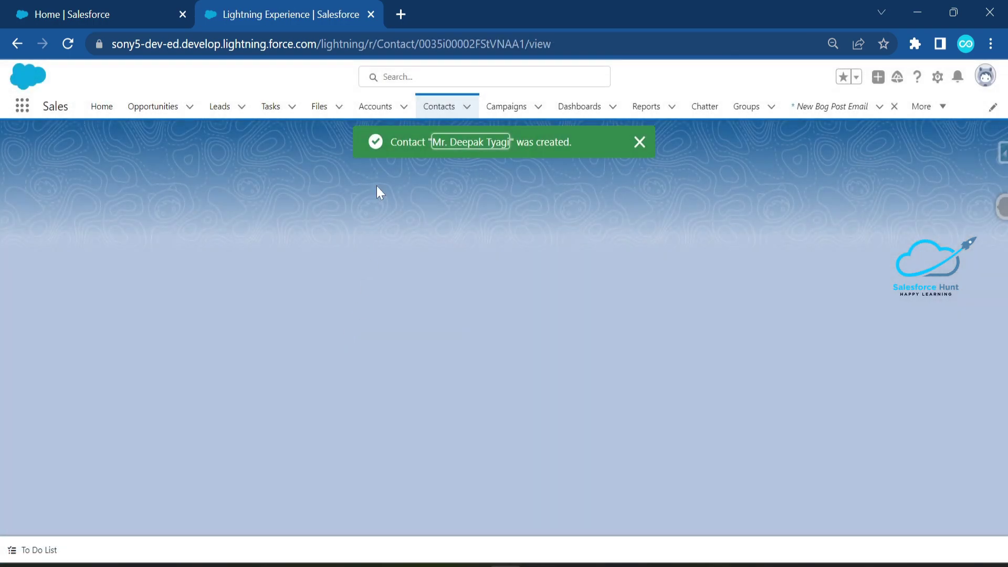
Step: Tick the second new contact, insert the New Bog Post Email template into a list email, and send
{"action": "left_click", "coordinate": [432, 107]}
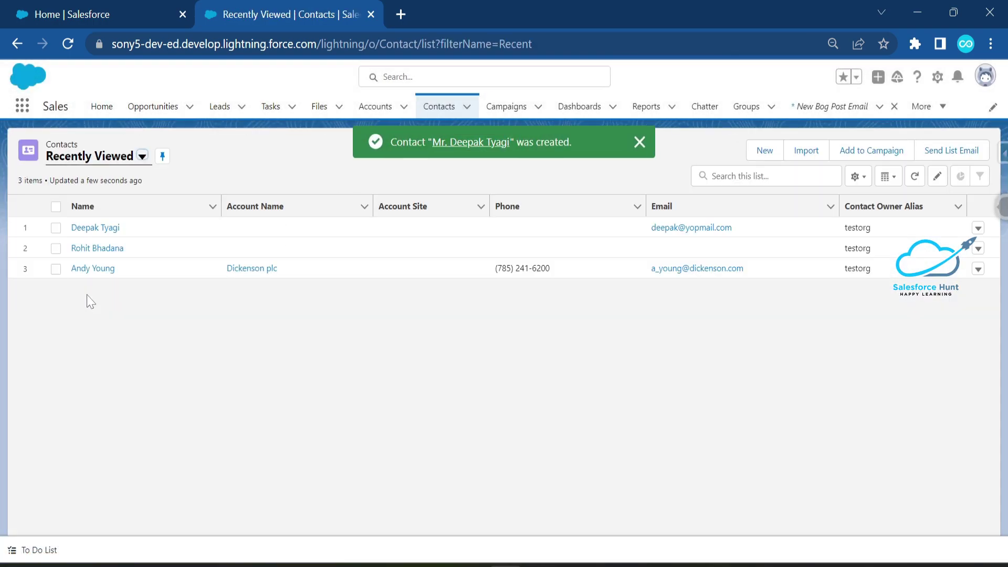
{"action": "left_click", "coordinate": [55, 227]}
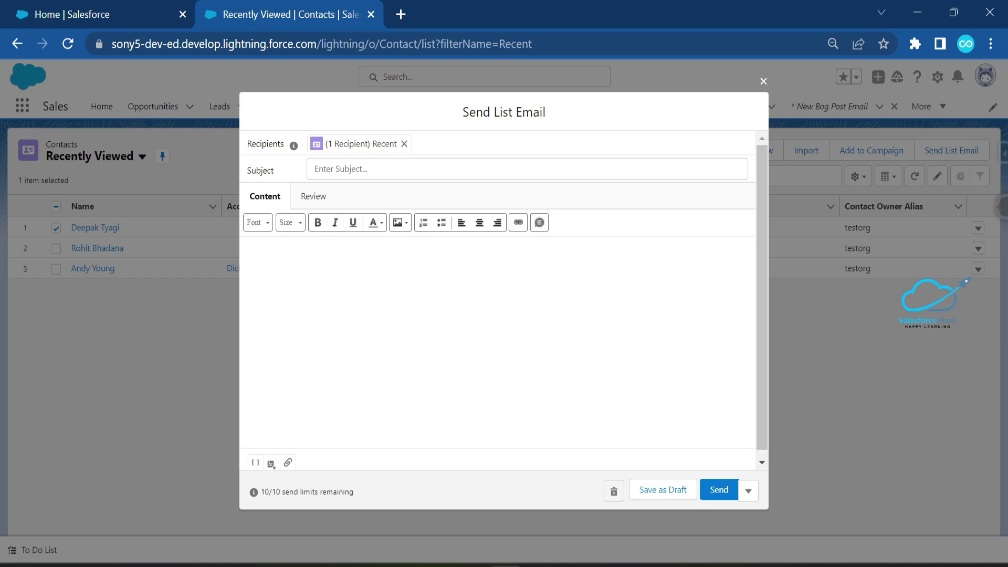
{"action": "left_click", "coordinate": [271, 464]}
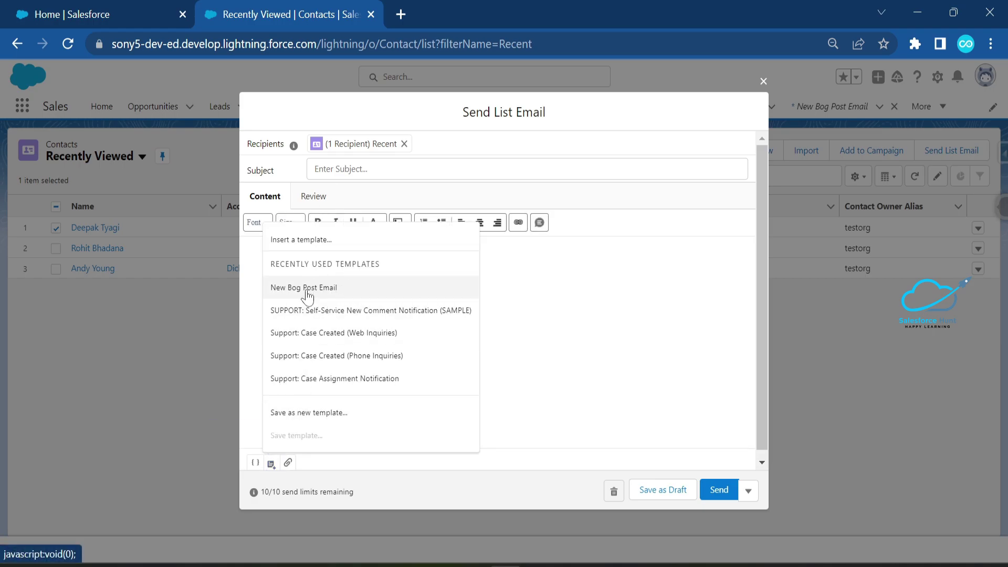
{"action": "left_click", "coordinate": [271, 462]}
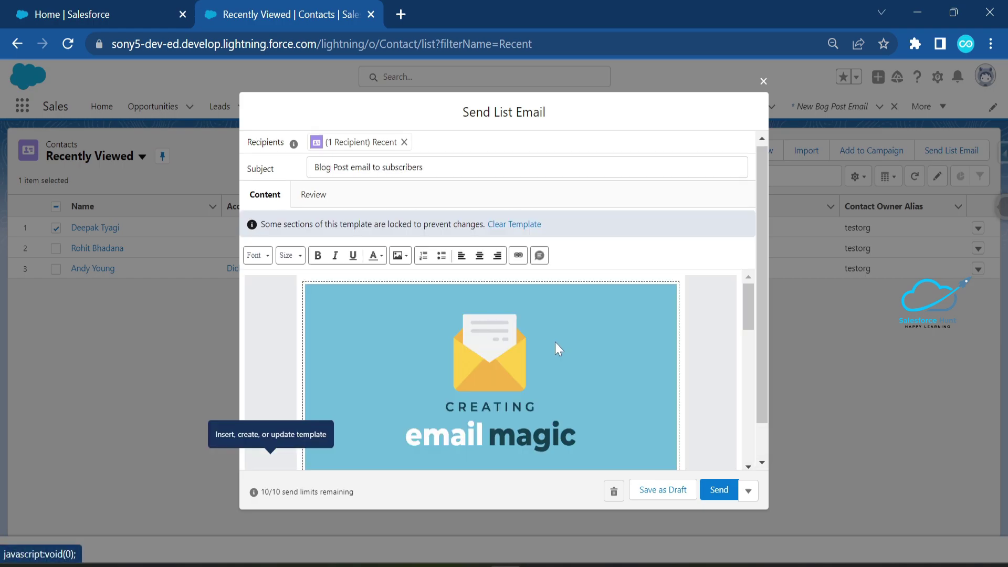
{"action": "left_click", "coordinate": [718, 492]}
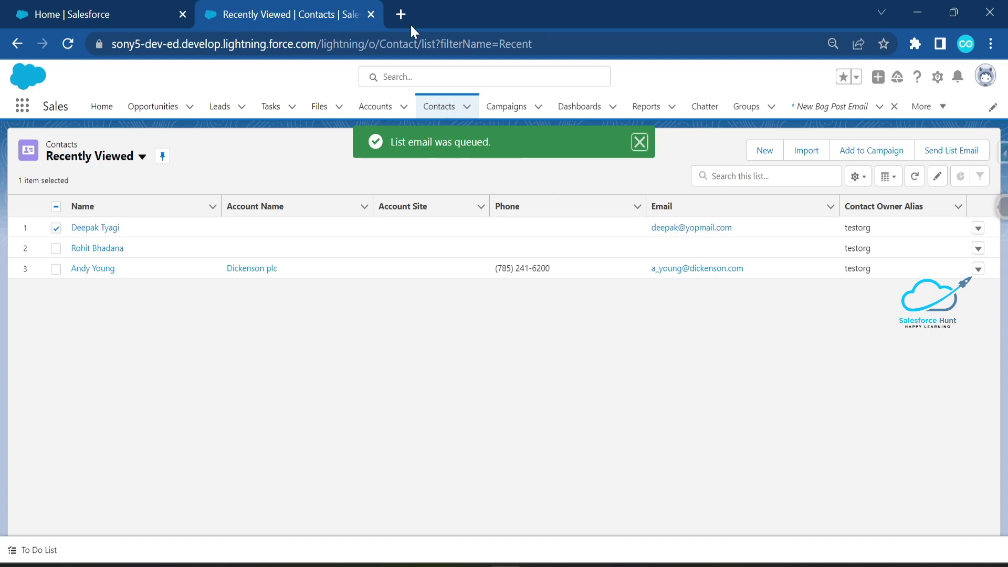
{"action": "left_click", "coordinate": [397, 14]}
Step: Search the web for yopmail and open the YOPmail inbox for the new contact's address
{"action": "type", "text": "yop"}
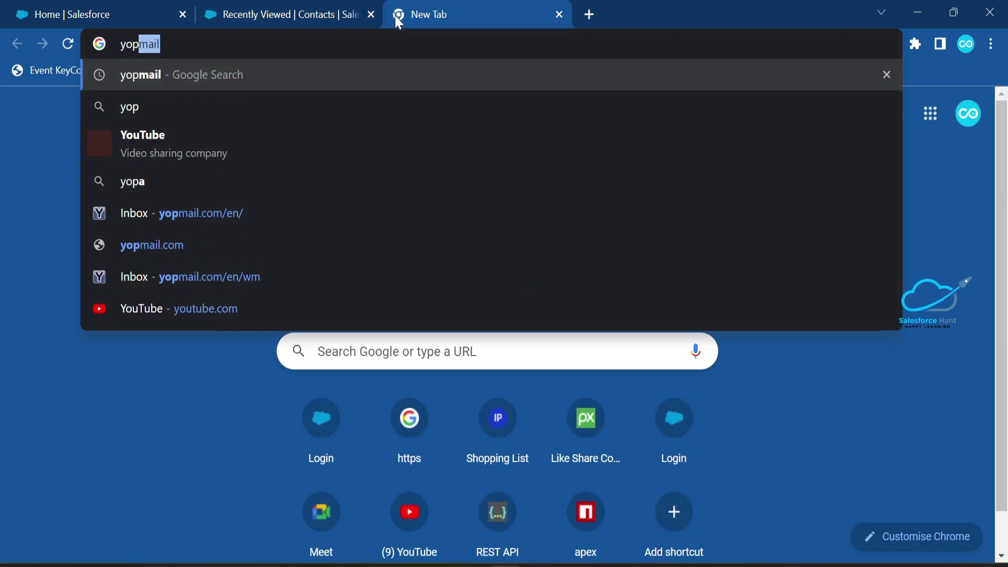
{"action": "key", "text": "Return"}
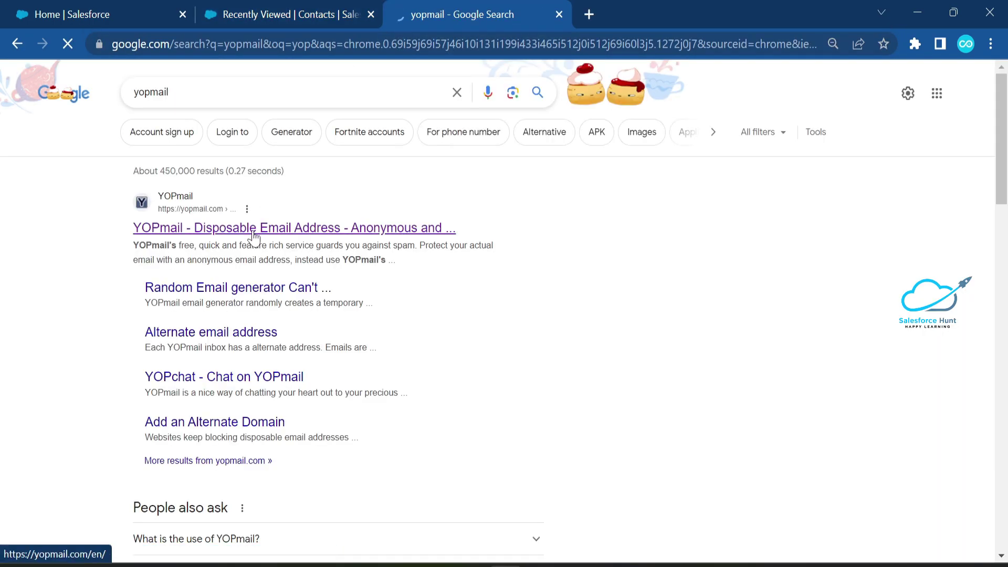
{"action": "left_click", "coordinate": [256, 231]}
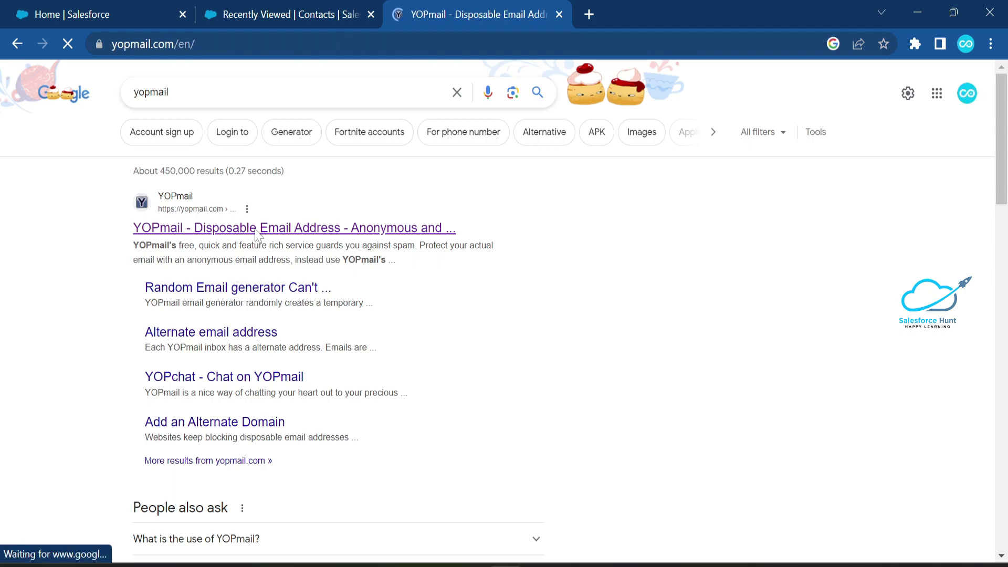
{"action": "left_click", "coordinate": [287, 393]}
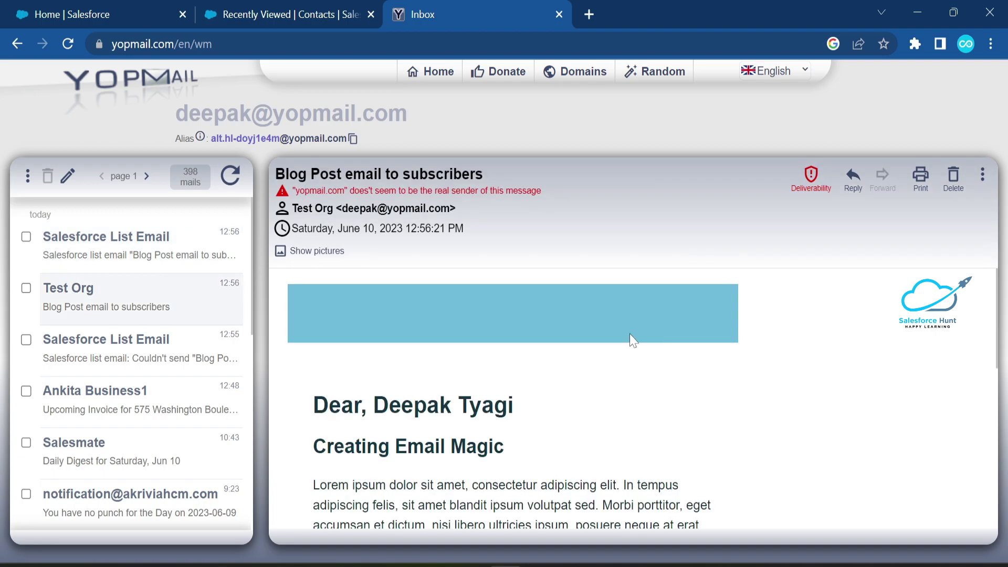
Step: Load the pictures in the Test Org blog post email and scroll through its content
{"action": "left_click", "coordinate": [320, 253]}
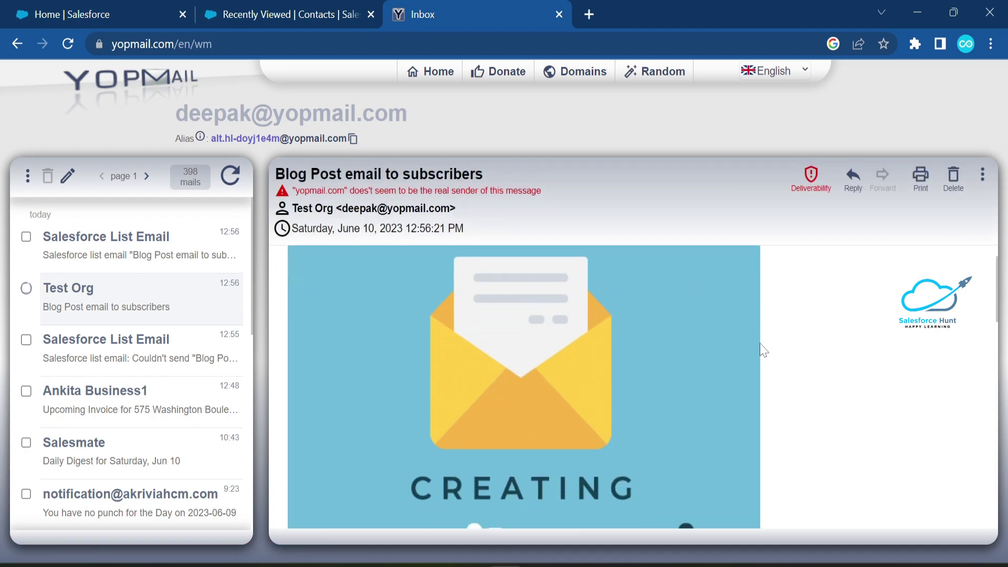
{"action": "scroll", "coordinate": [759, 344], "scroll_direction": "down", "scroll_amount": 10}
{"action": "scroll", "coordinate": [761, 348], "scroll_direction": "down", "scroll_amount": 5}
{"action": "scroll", "coordinate": [742, 349], "scroll_direction": "up", "scroll_amount": 15}
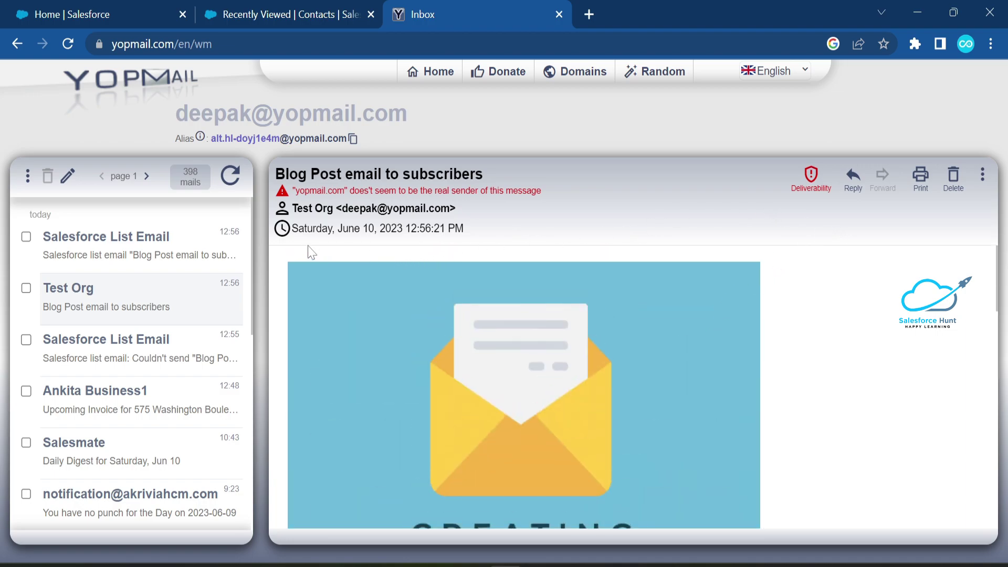
{"action": "left_click", "coordinate": [113, 301]}
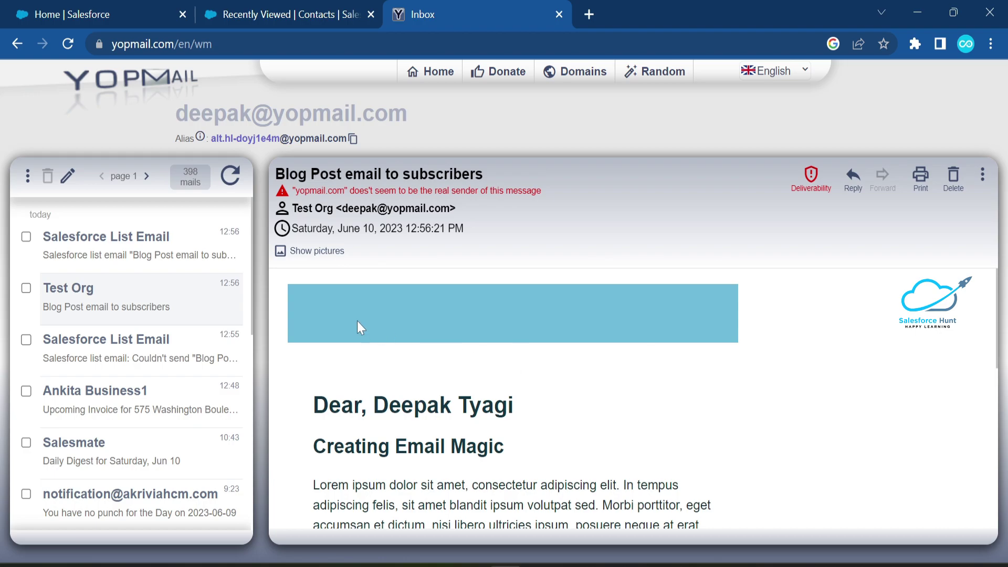
{"action": "scroll", "coordinate": [623, 360], "scroll_direction": "down", "scroll_amount": 2}
{"action": "scroll", "coordinate": [761, 333], "scroll_direction": "up", "scroll_amount": 2}
{"action": "scroll", "coordinate": [450, 314], "scroll_direction": "down", "scroll_amount": 3}
{"action": "scroll", "coordinate": [389, 355], "scroll_direction": "up", "scroll_amount": 3}
Step: Reload the pictures, confirm the greeting addresses the contact by name, then close the inbox tab
{"action": "left_click_drag", "start_coordinate": [374, 406], "coordinate": [553, 407]}
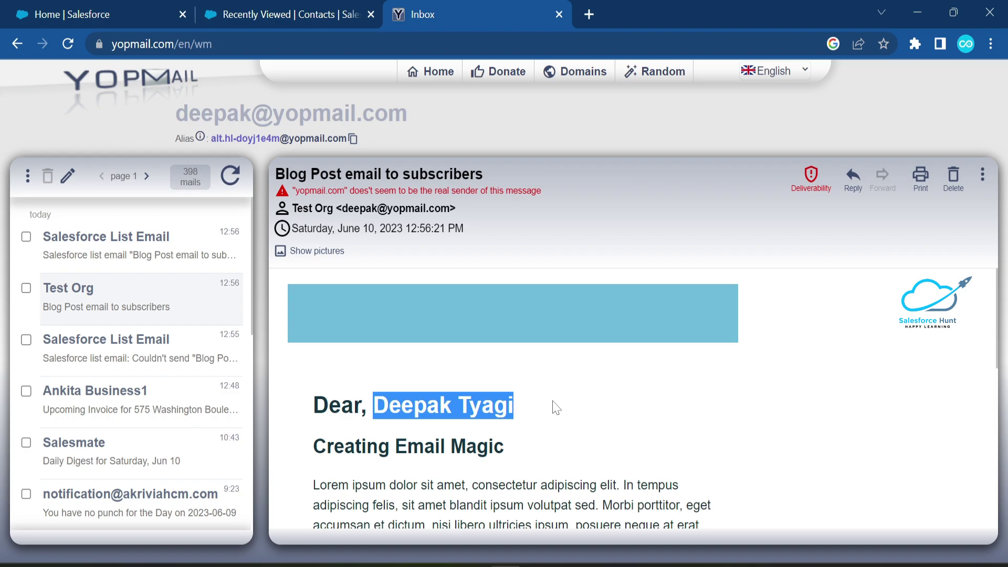
{"action": "scroll", "coordinate": [556, 398], "scroll_direction": "down", "scroll_amount": 3}
{"action": "scroll", "coordinate": [557, 398], "scroll_direction": "down", "scroll_amount": 4}
{"action": "scroll", "coordinate": [525, 341], "scroll_direction": "up", "scroll_amount": 6}
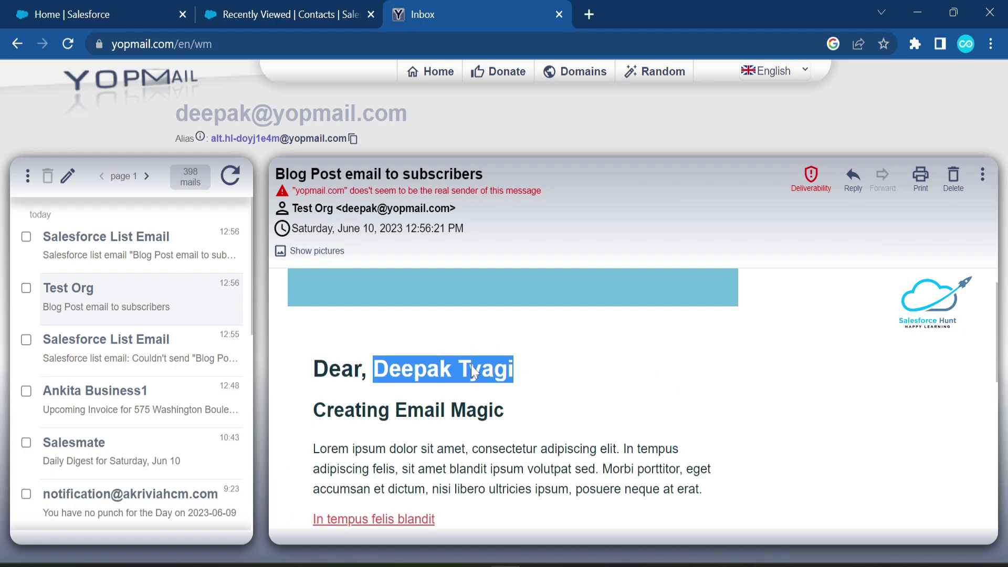
{"action": "left_click", "coordinate": [329, 252]}
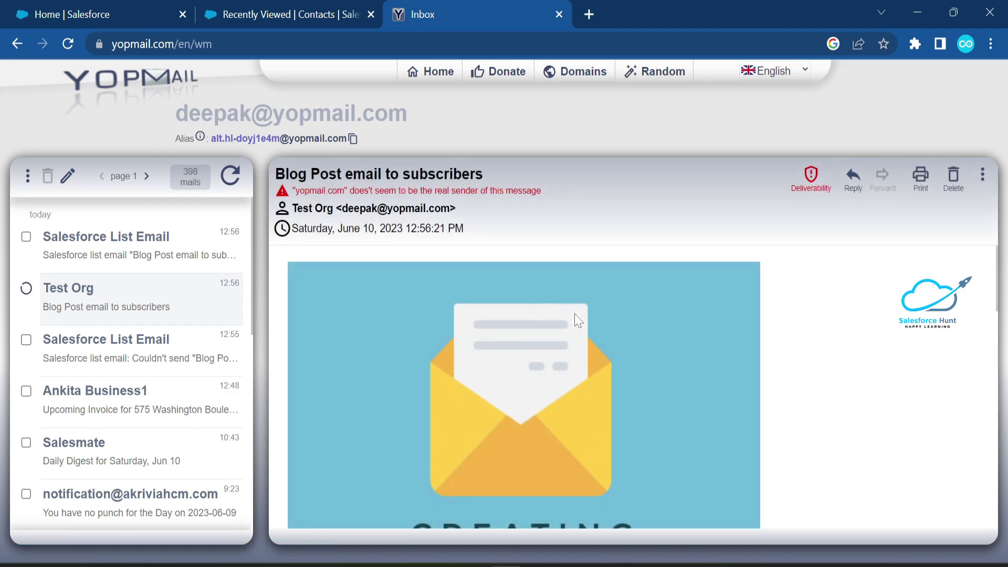
{"action": "scroll", "coordinate": [578, 320], "scroll_direction": "down", "scroll_amount": 10}
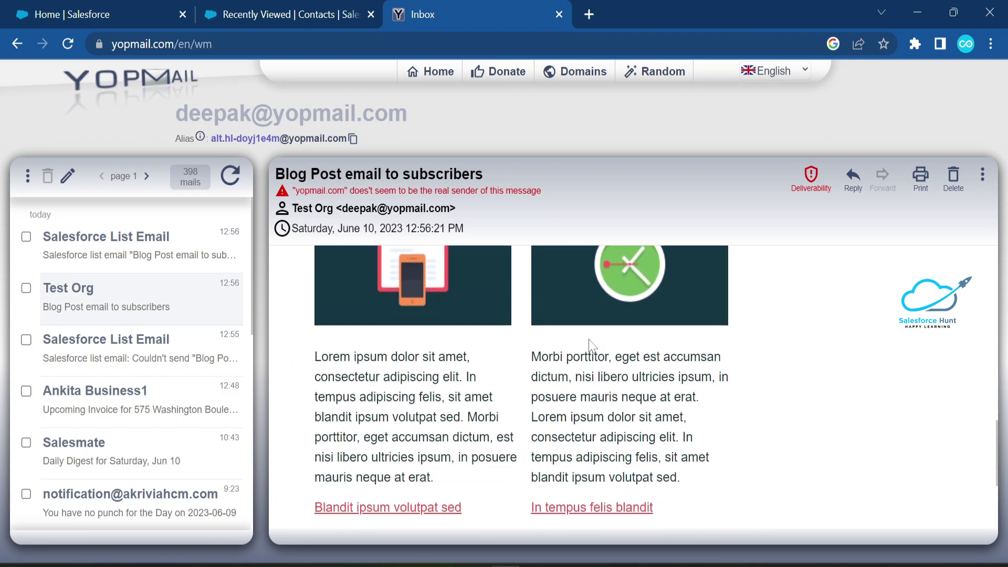
{"action": "scroll", "coordinate": [593, 343], "scroll_direction": "up", "scroll_amount": 10}
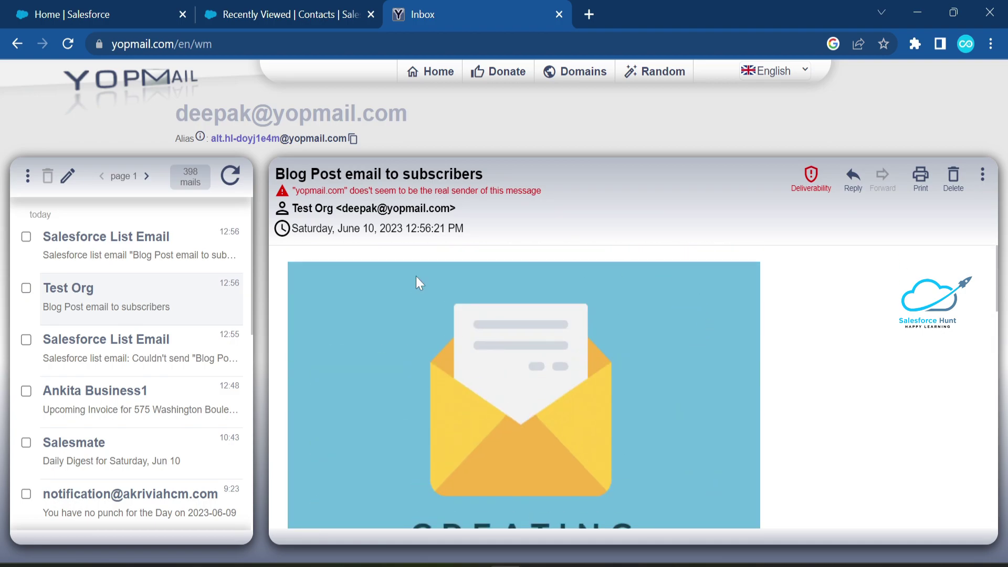
{"action": "middle_click", "coordinate": [450, 8]}
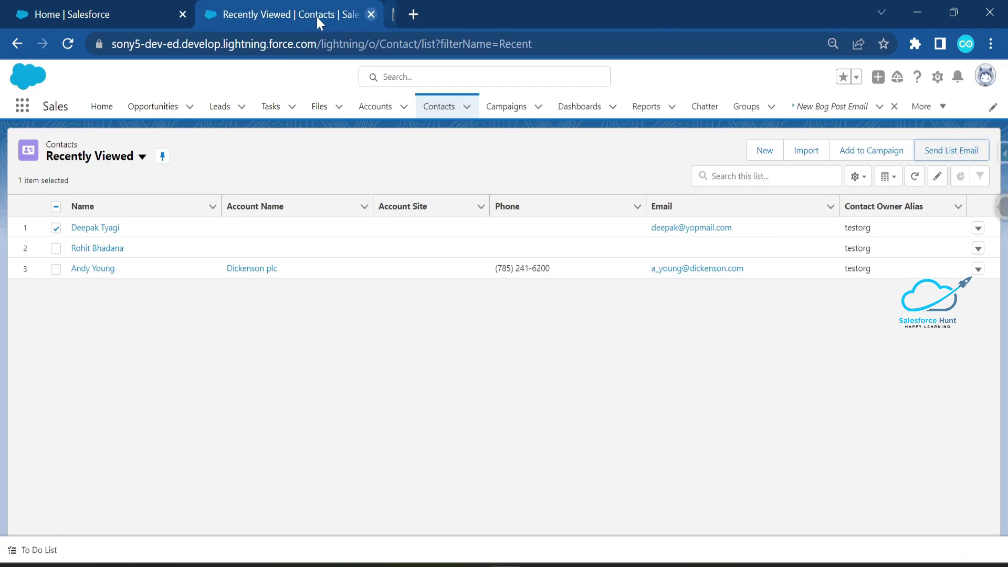